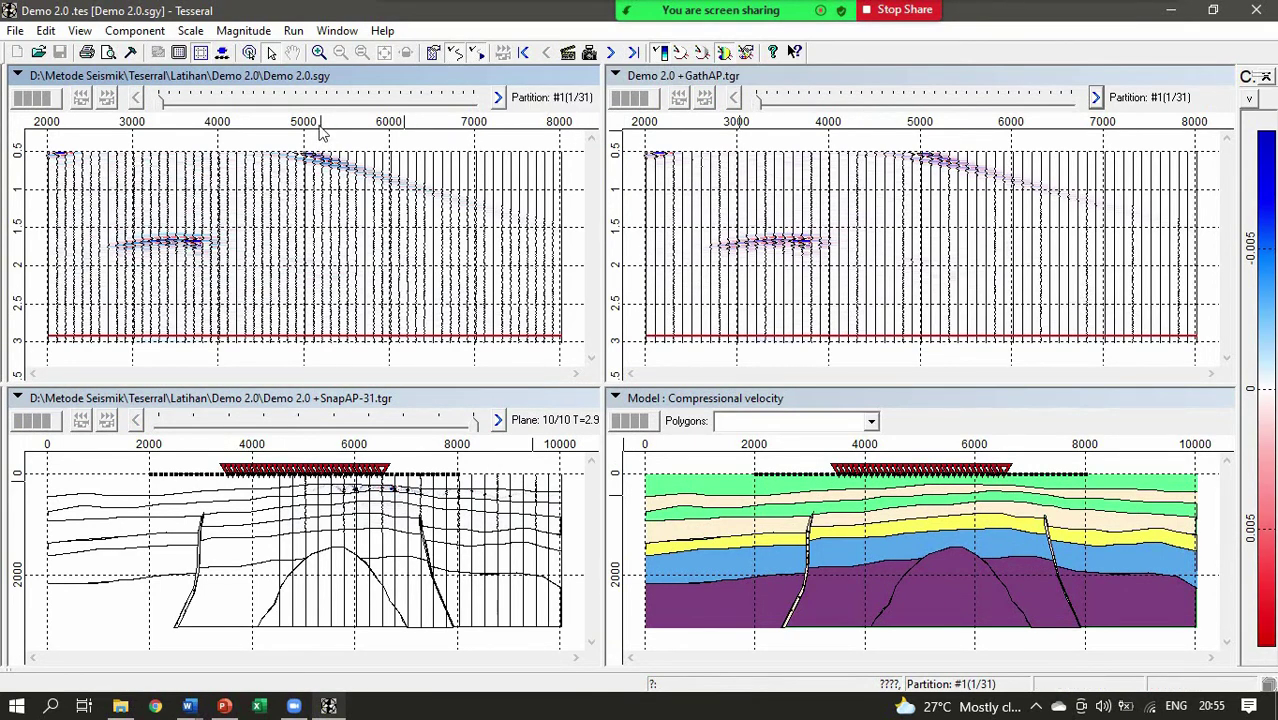
Step: Page forward through the shot gathers of Demo 2.0.sgy from partition 1 to partition 29
click(499, 100)
click(499, 100)
click(499, 100)
click(499, 100)
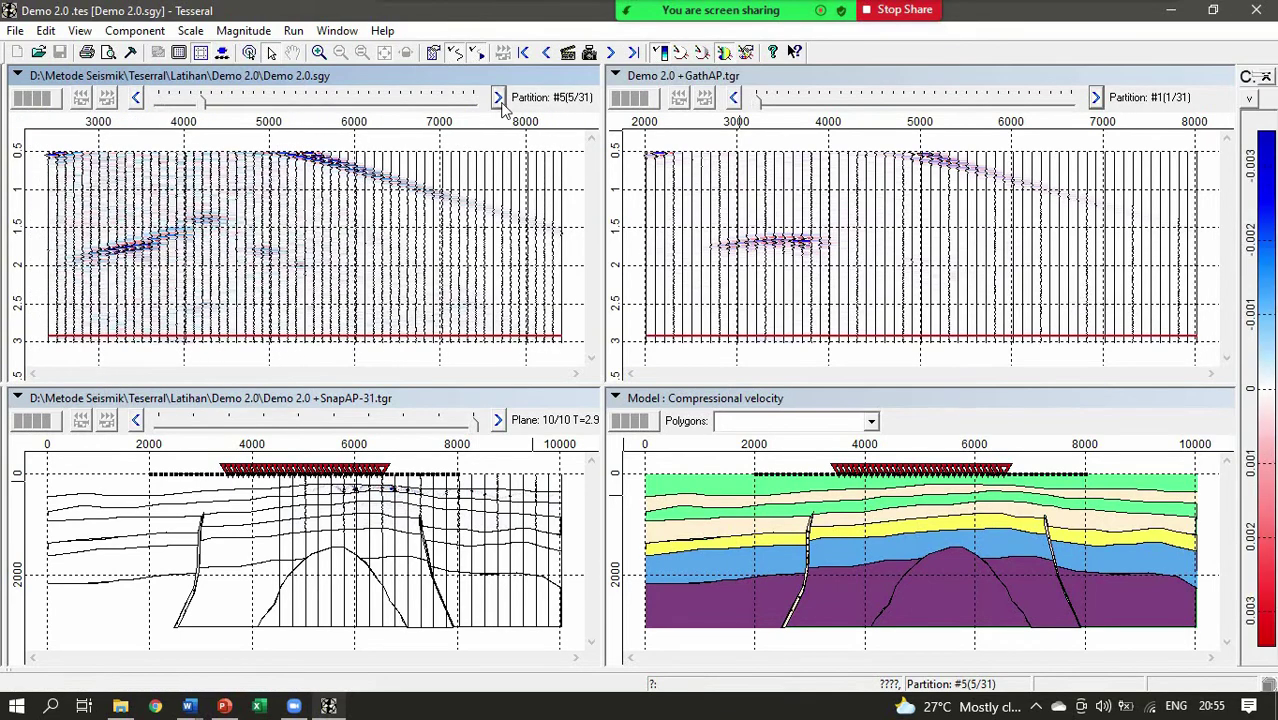
click(499, 100)
click(499, 98)
click(499, 98)
click(499, 98)
click(499, 98)
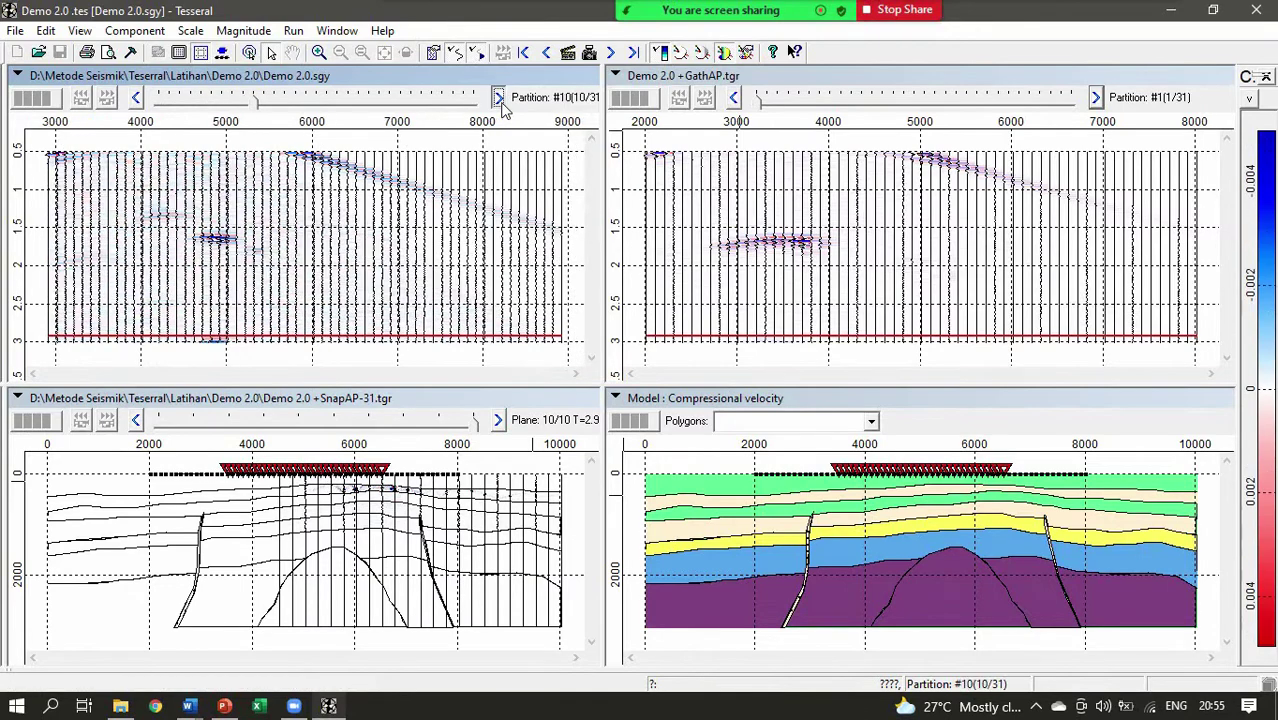
click(499, 98)
click(499, 99)
click(499, 99)
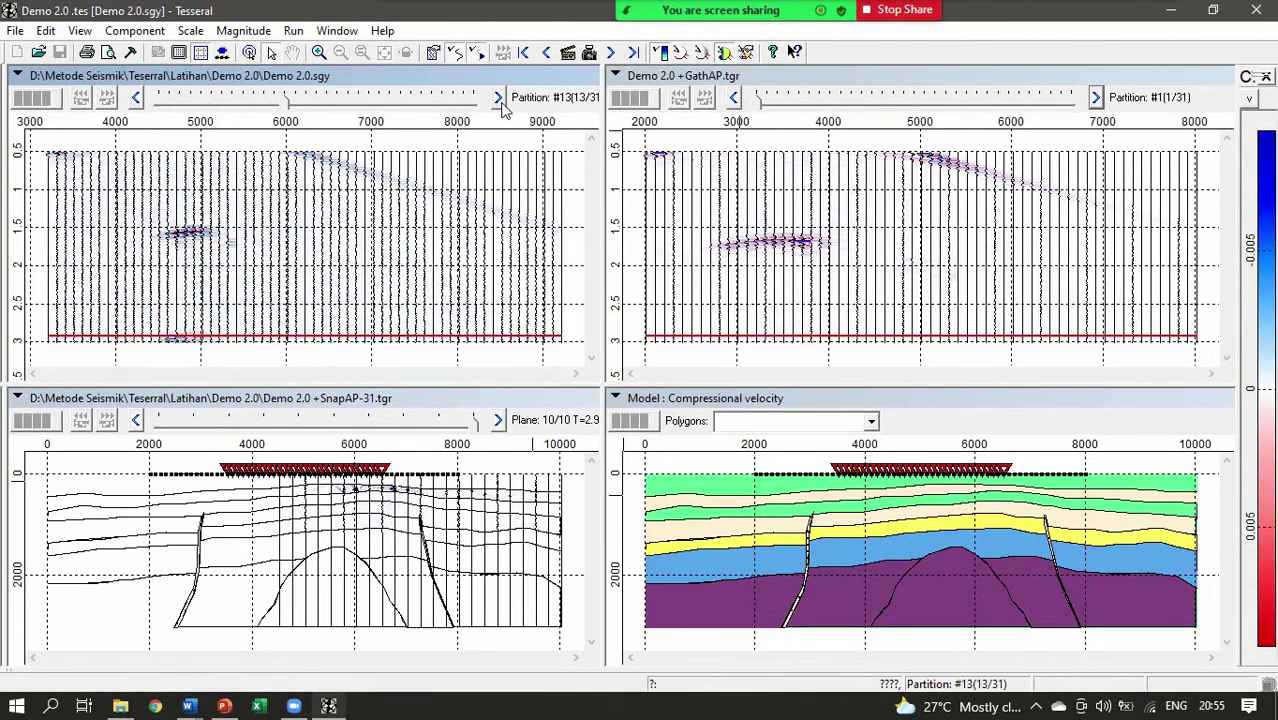
click(499, 99)
click(499, 99)
click(499, 99)
click(499, 99)
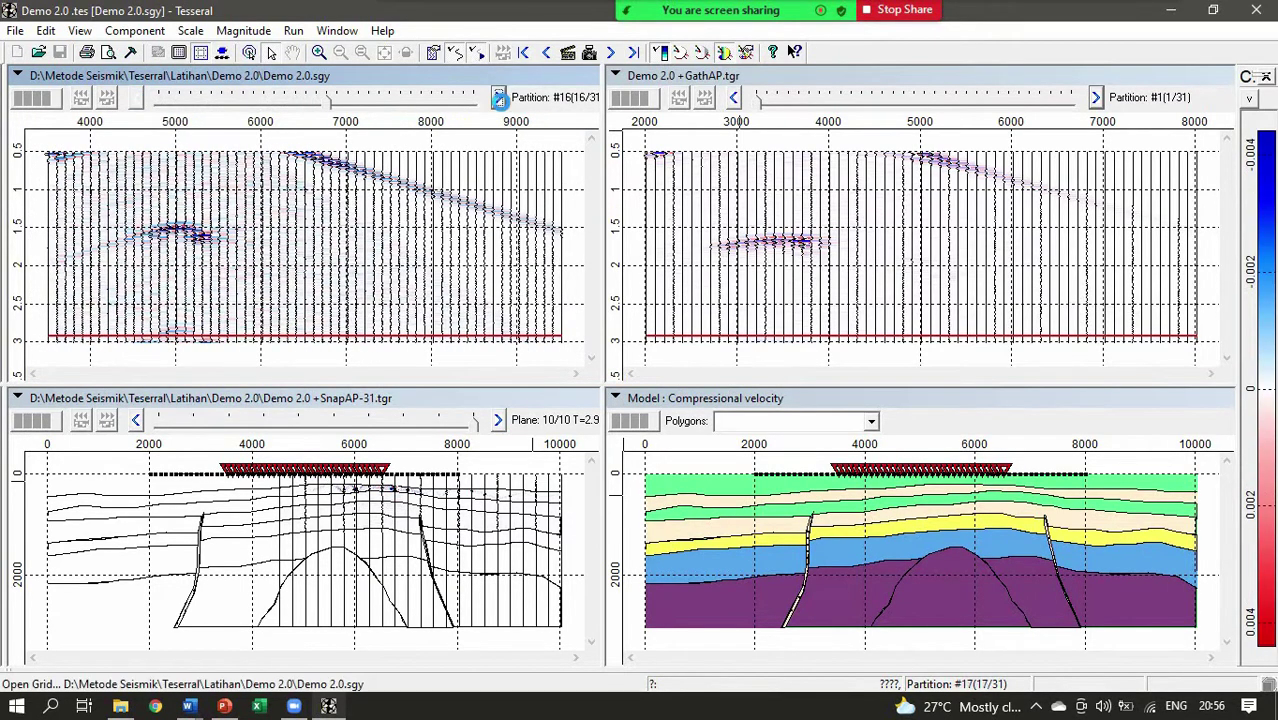
click(499, 98)
click(499, 98)
click(499, 98)
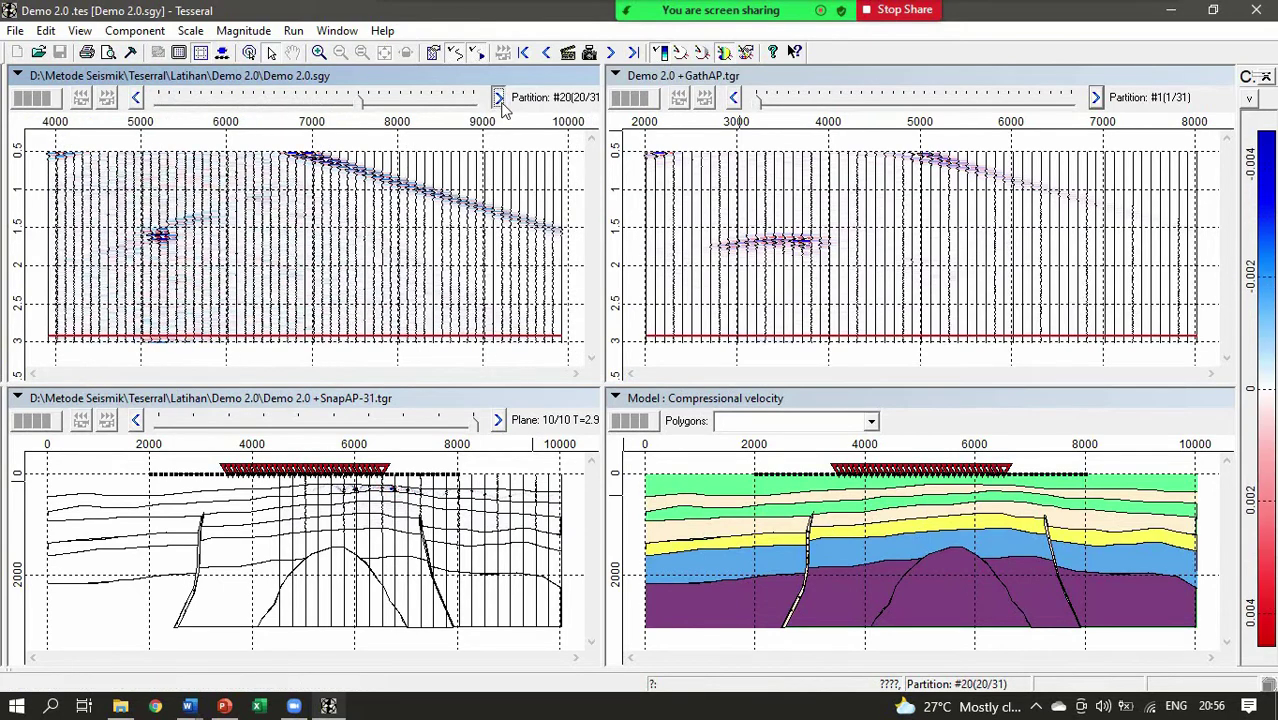
click(499, 98)
click(499, 98)
click(499, 98)
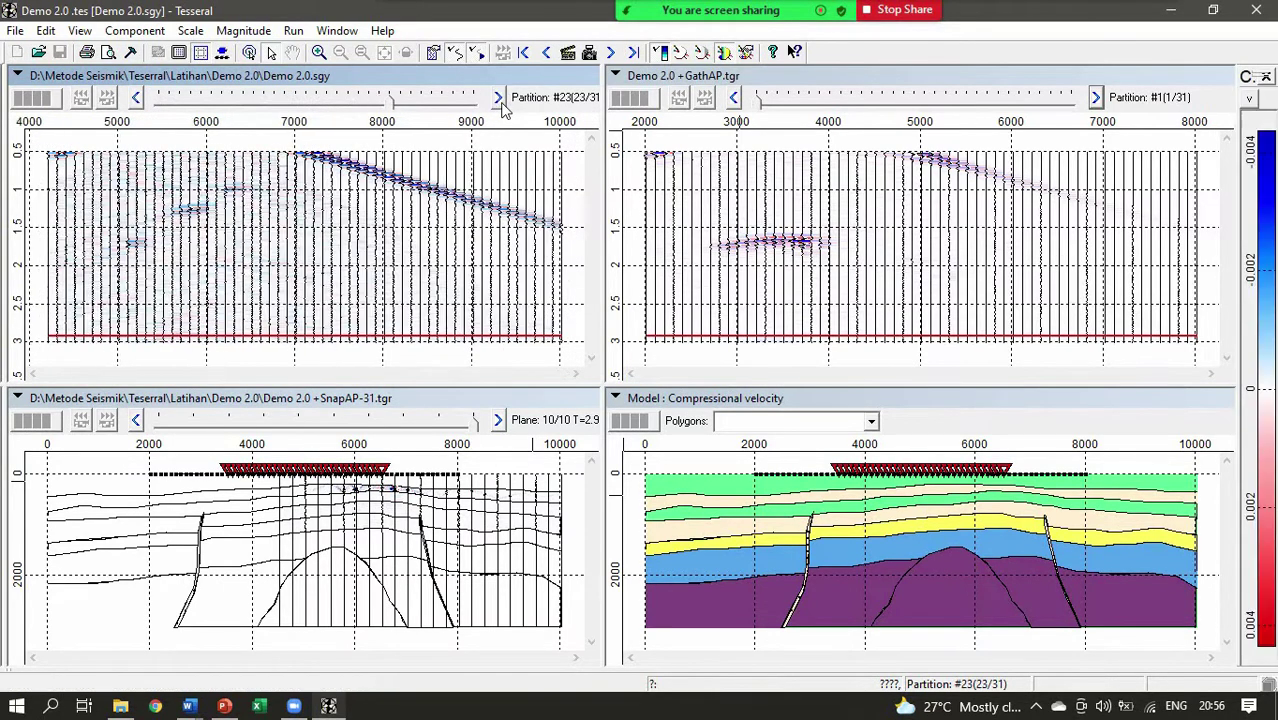
click(499, 98)
click(499, 98)
click(499, 98)
click(499, 98)
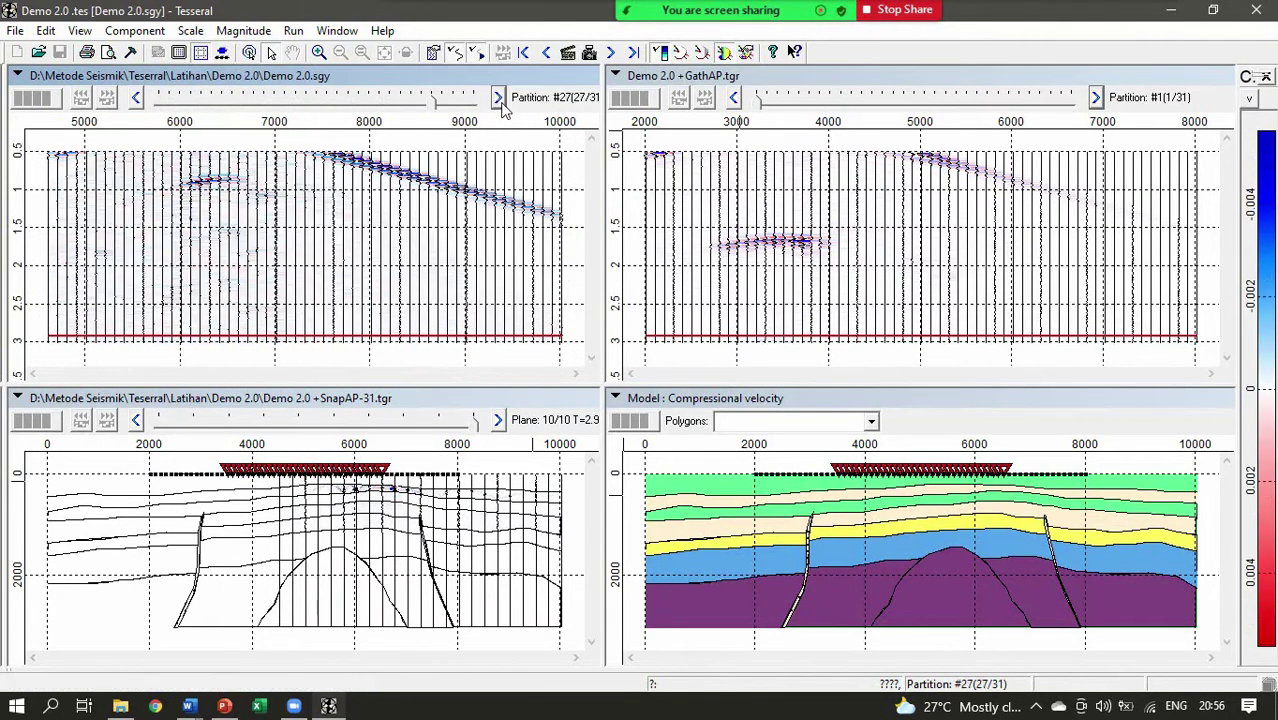
click(498, 98)
click(498, 98)
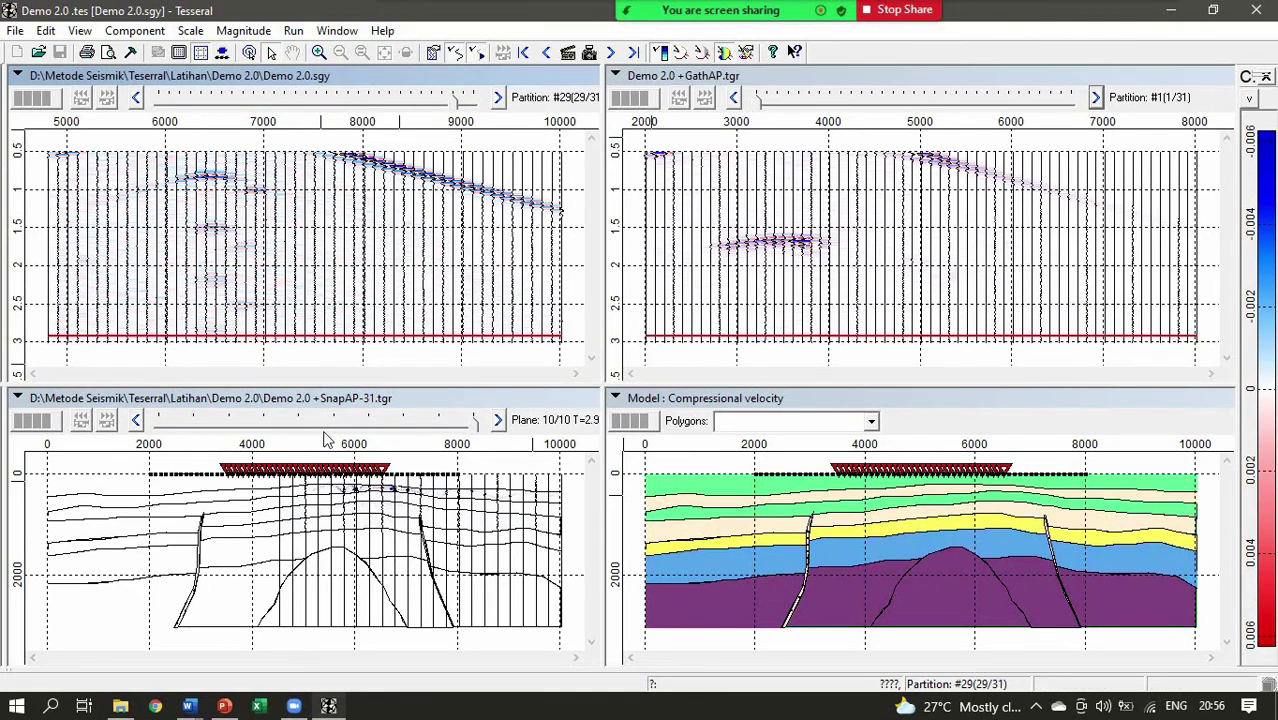
Step: Find SeiSee through the Windows search, launch it and maximize its window
click(49, 707)
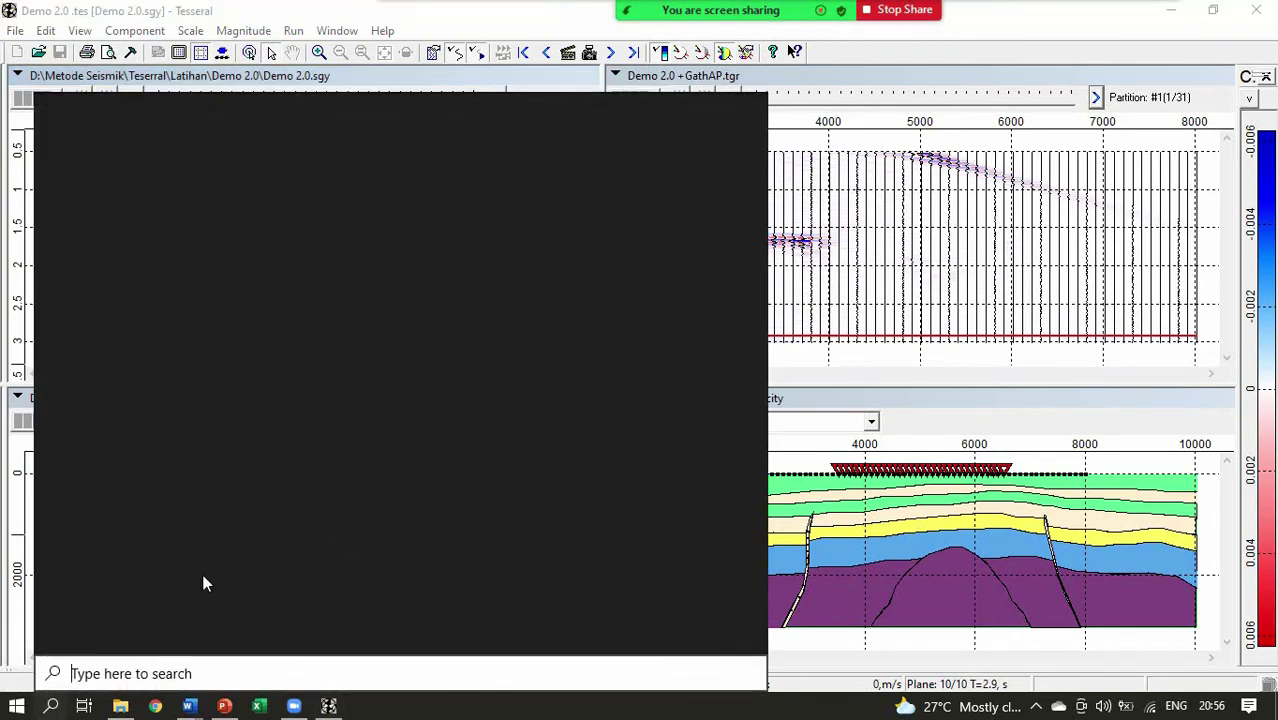
text(s)
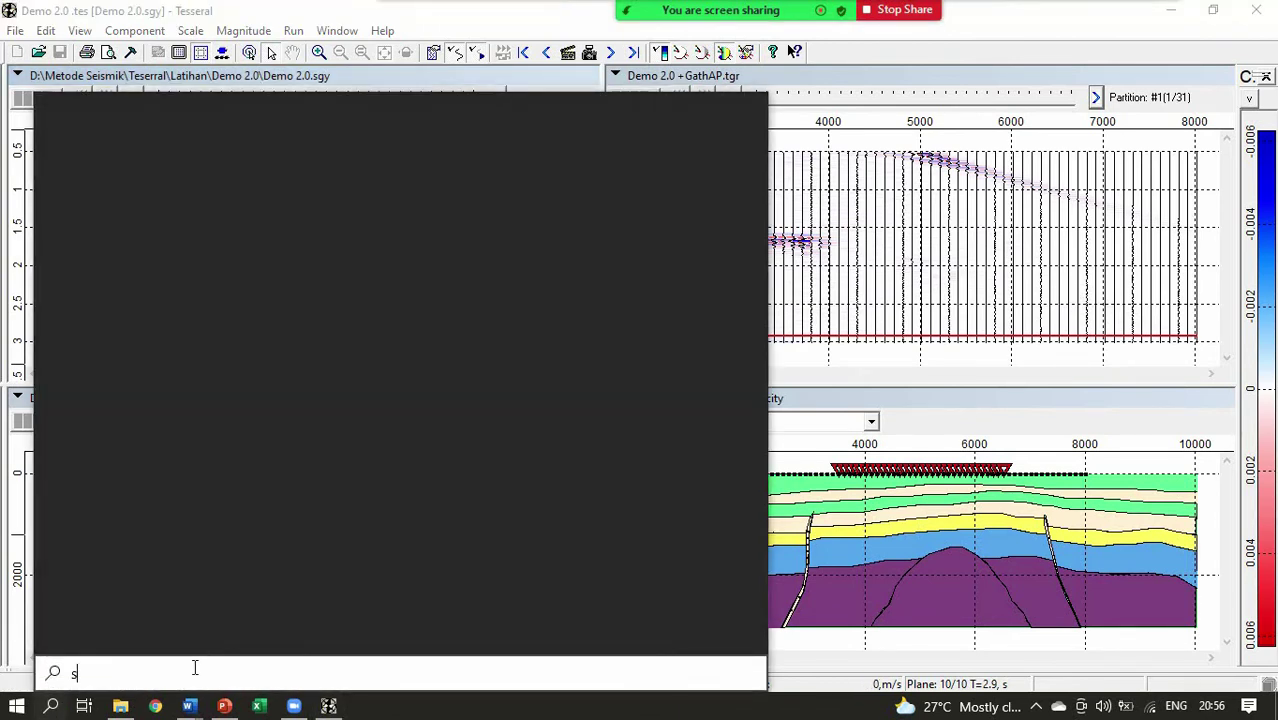
text(eisee)
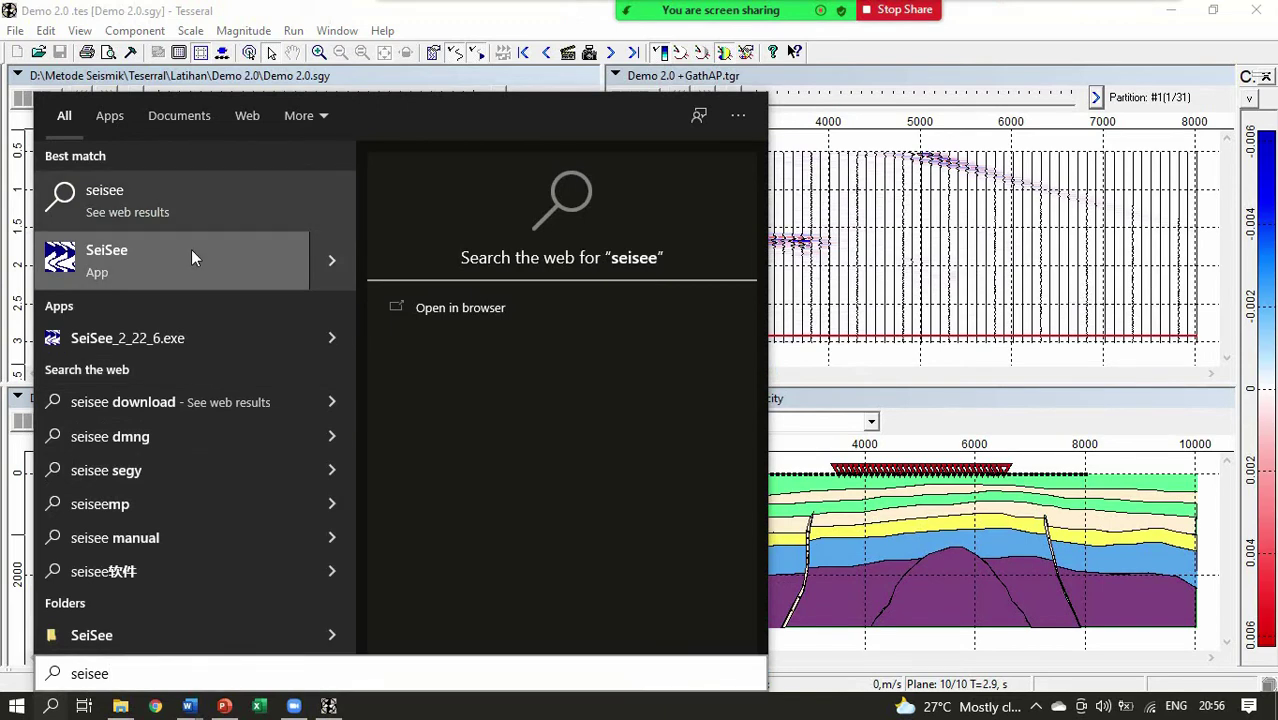
click(191, 249)
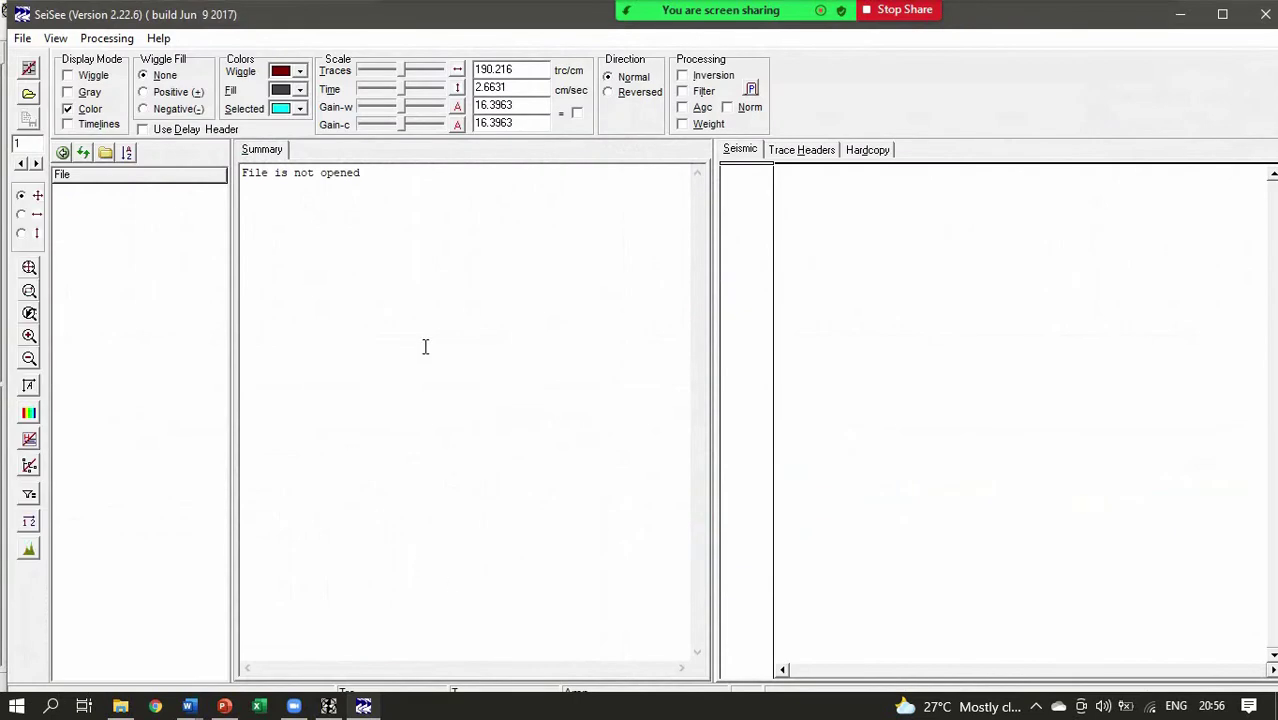
click(1222, 14)
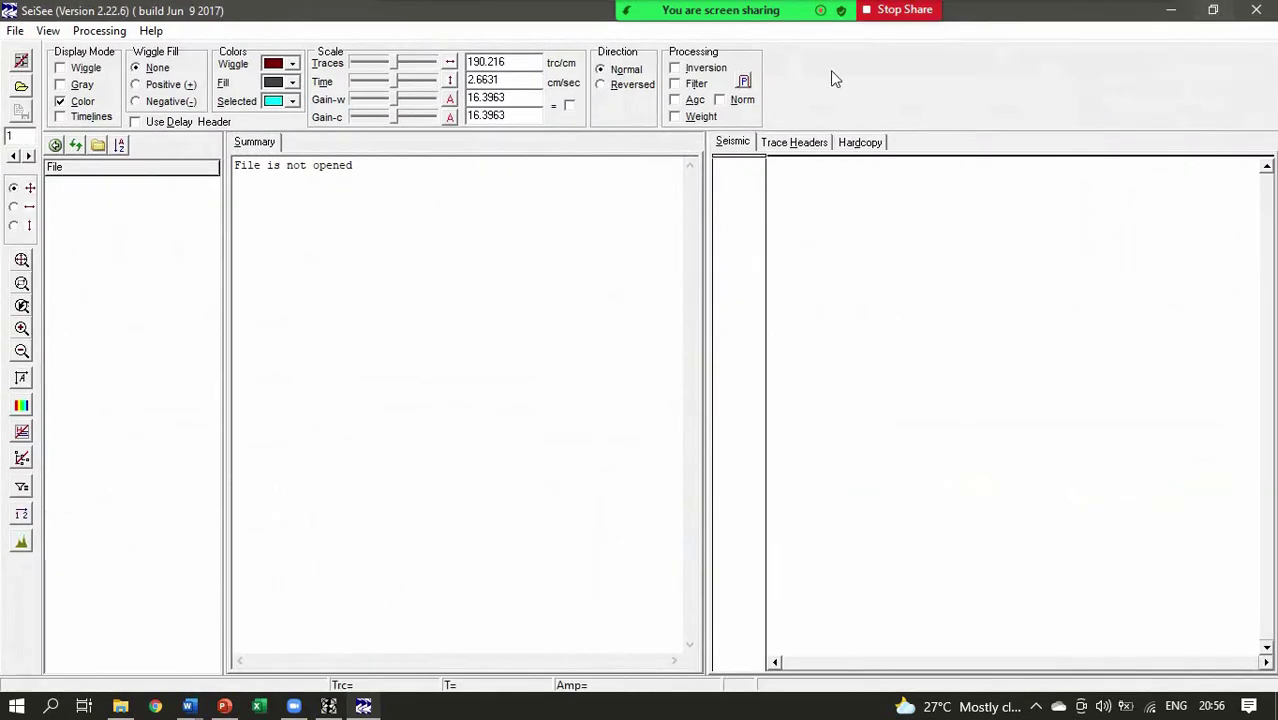
Step: Start opening a seismic file and browse to the Data (D:) drive
click(16, 31)
mouse_move(50, 74)
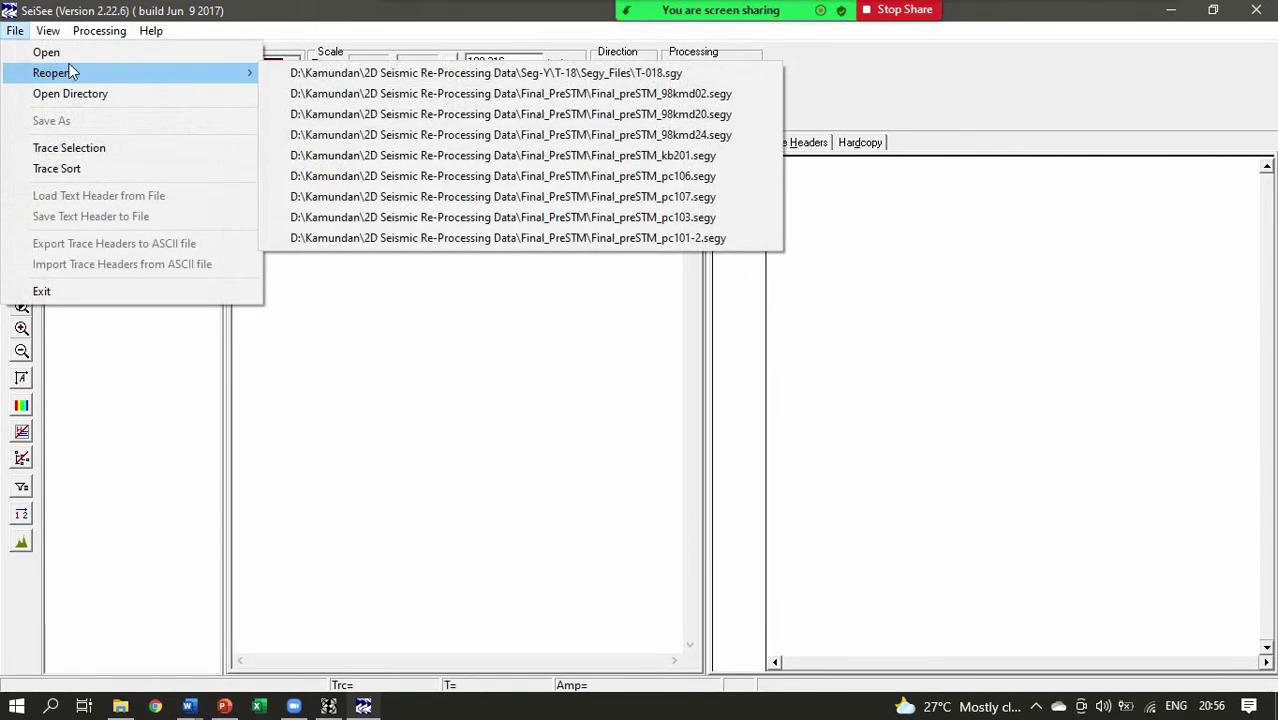
click(60, 53)
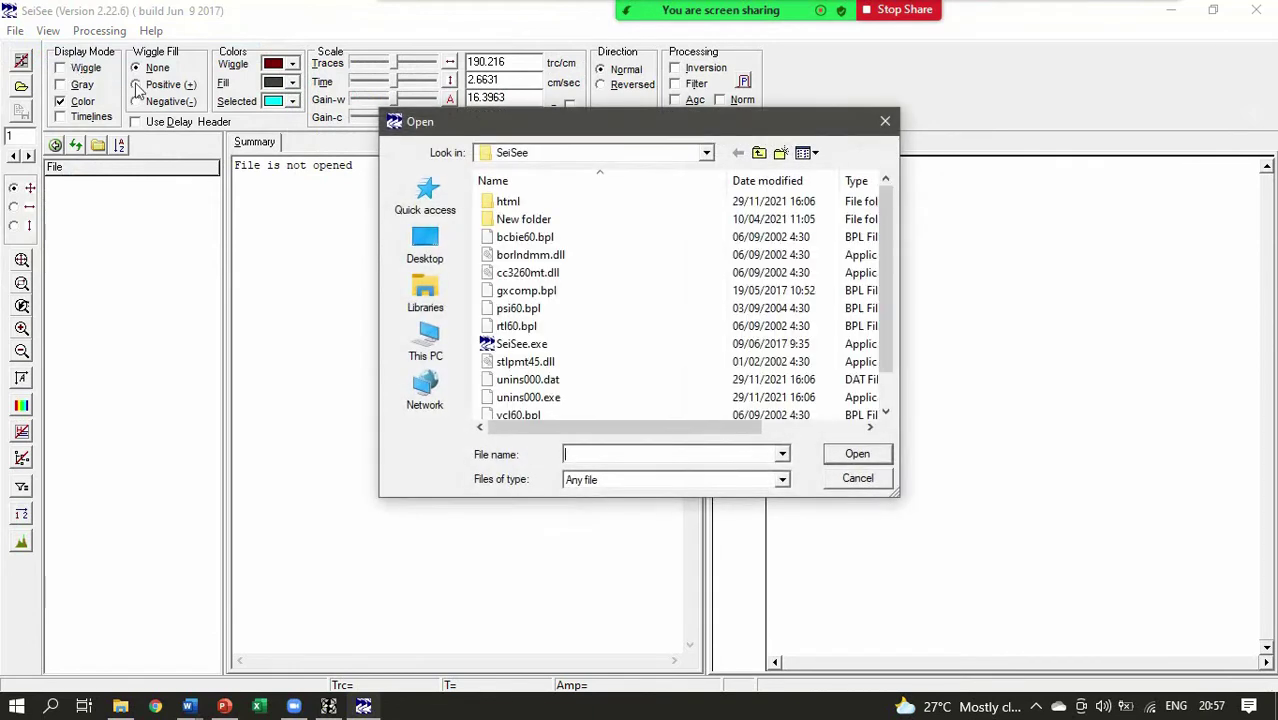
click(759, 153)
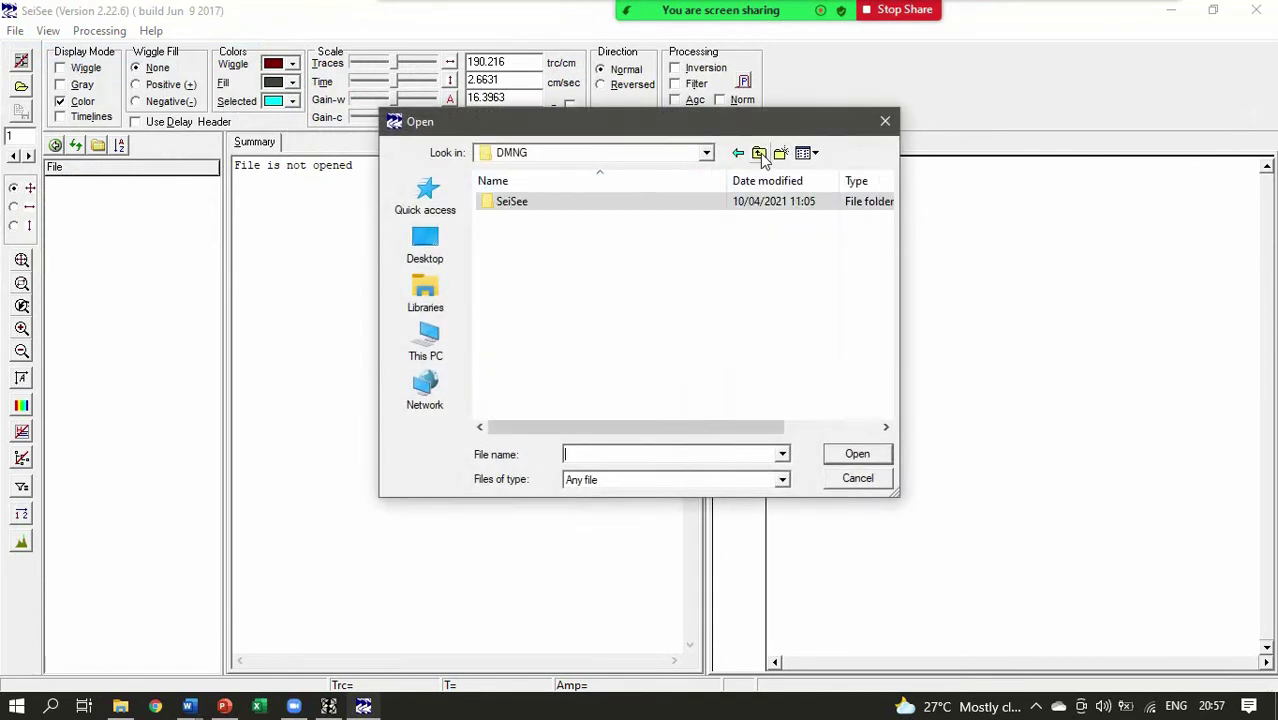
click(759, 153)
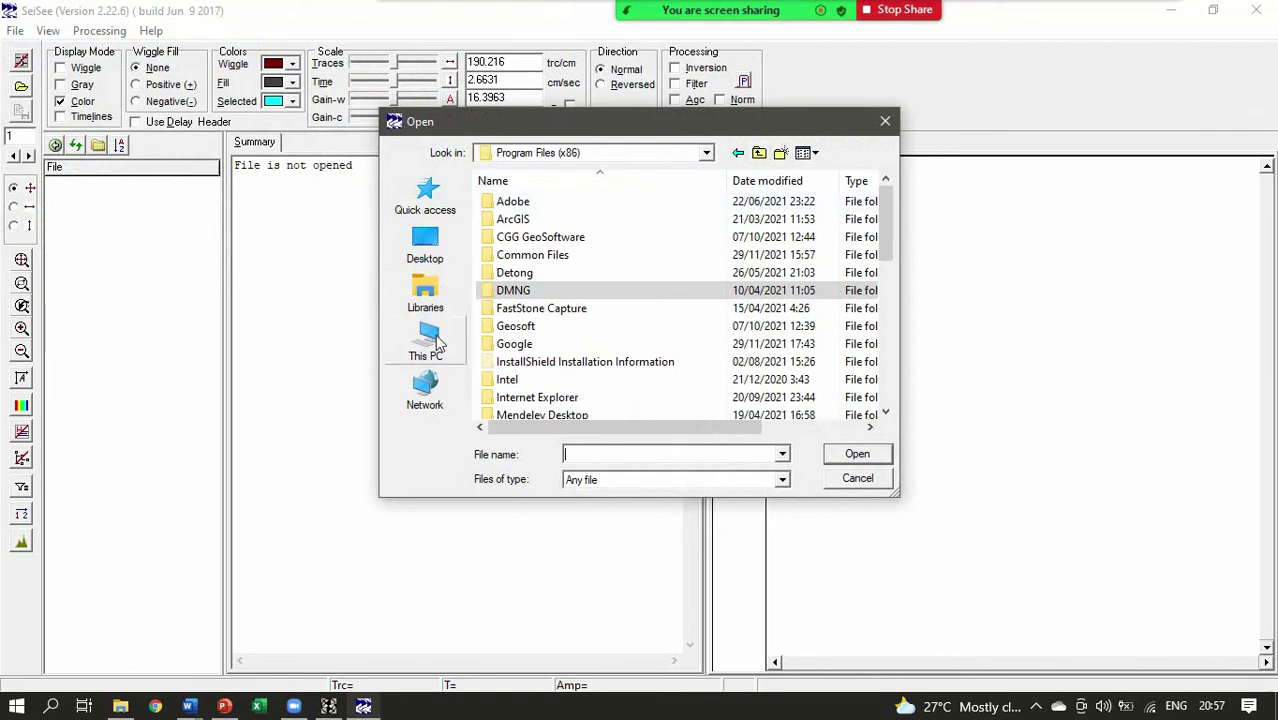
click(443, 259)
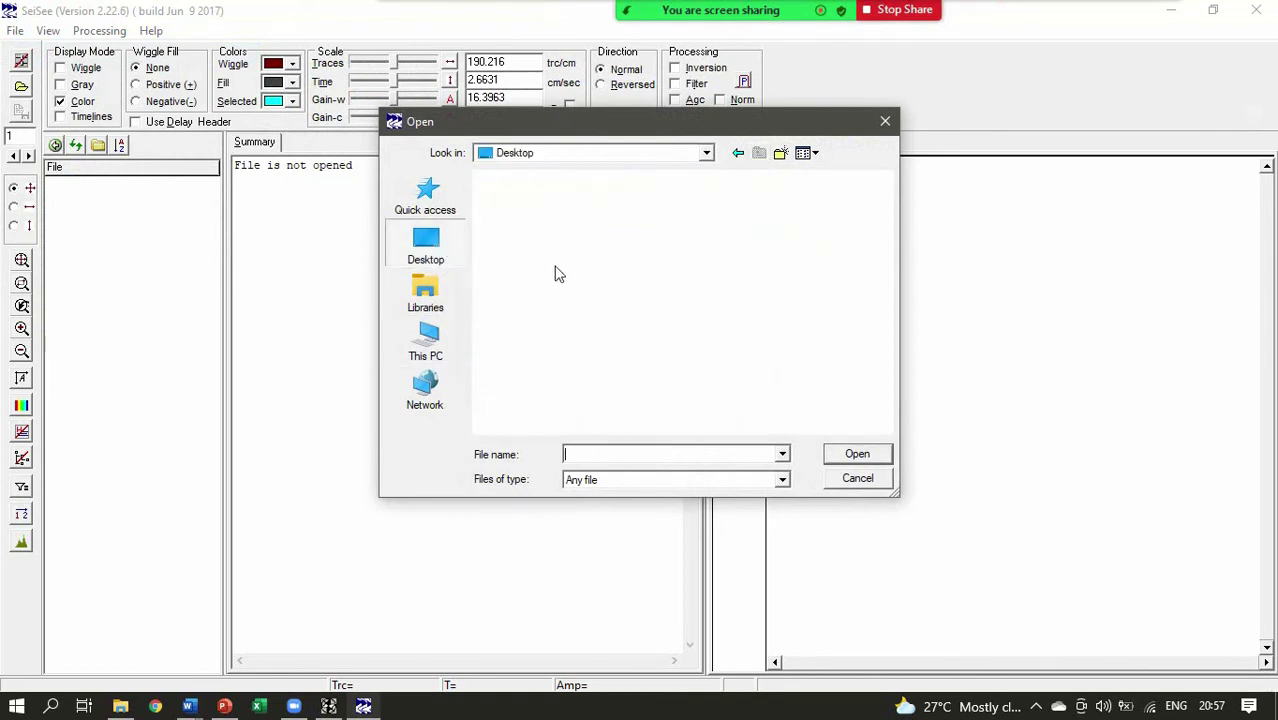
click(425, 295)
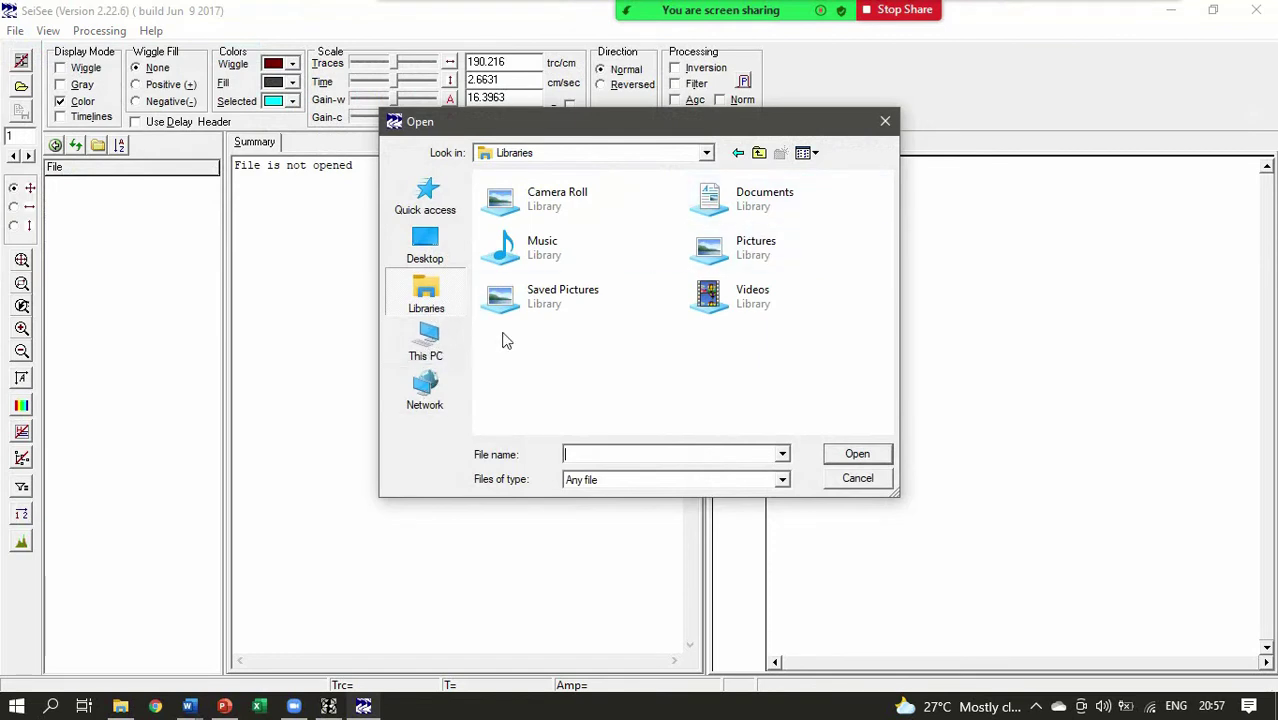
click(425, 342)
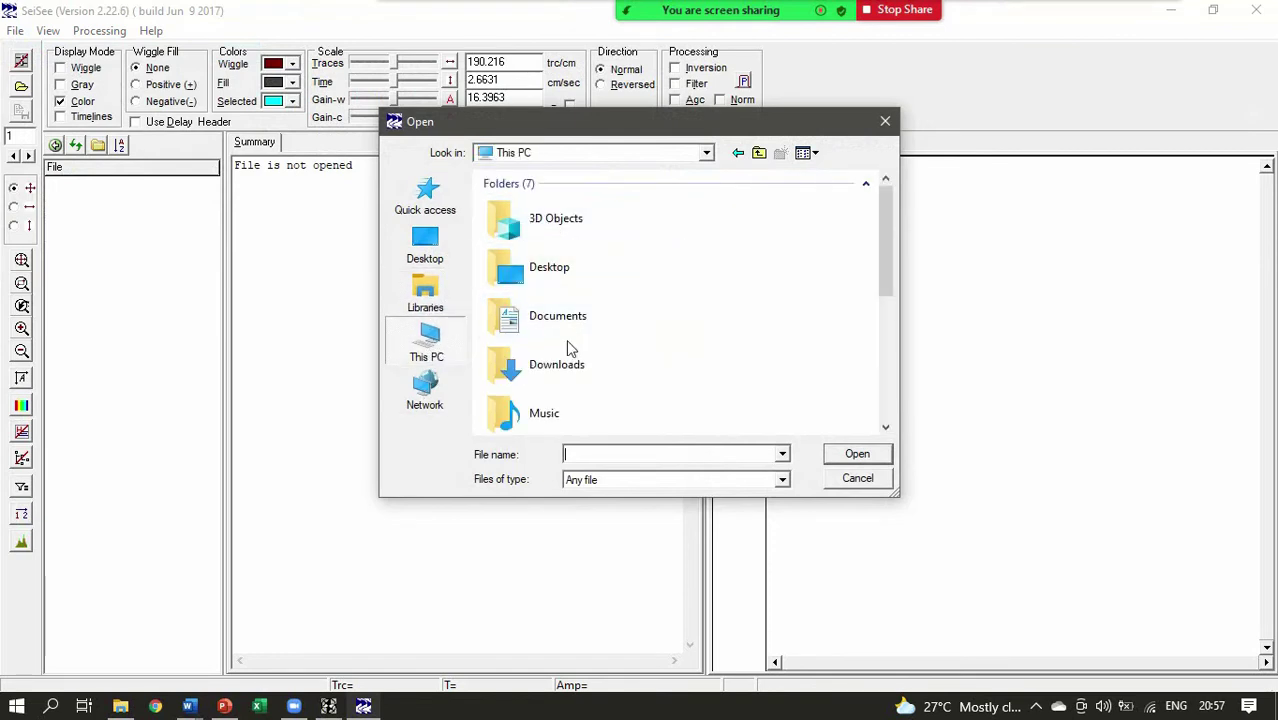
scroll(567, 347, down, 5)
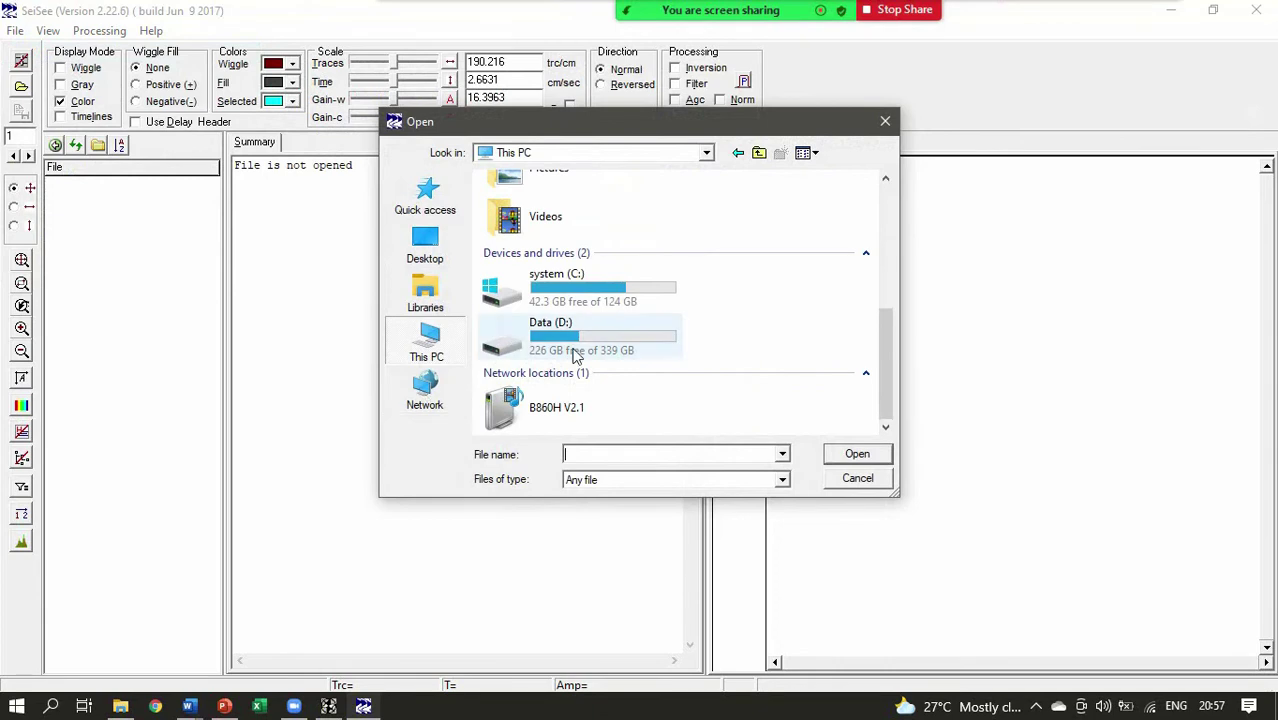
double_click(575, 352)
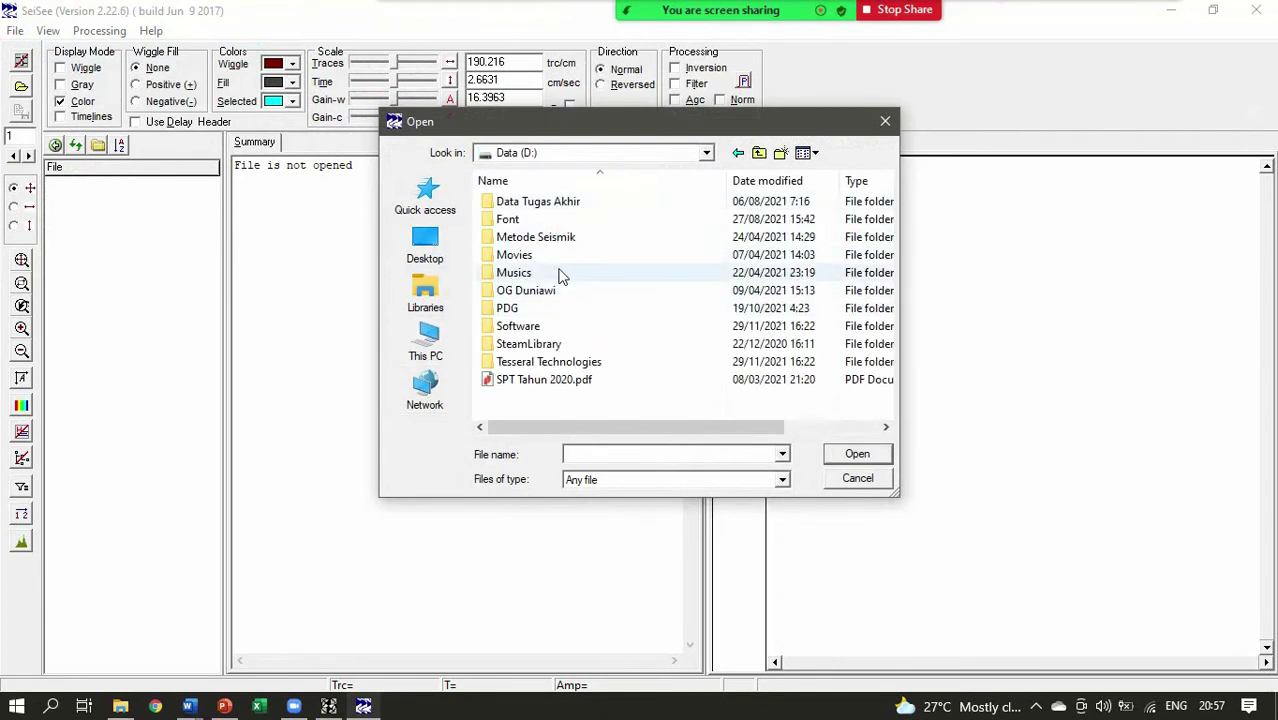
Step: Browse to the Metode Seismik\Teserral\Latihan\Demo 2.0 folder on the D: drive
click(560, 240)
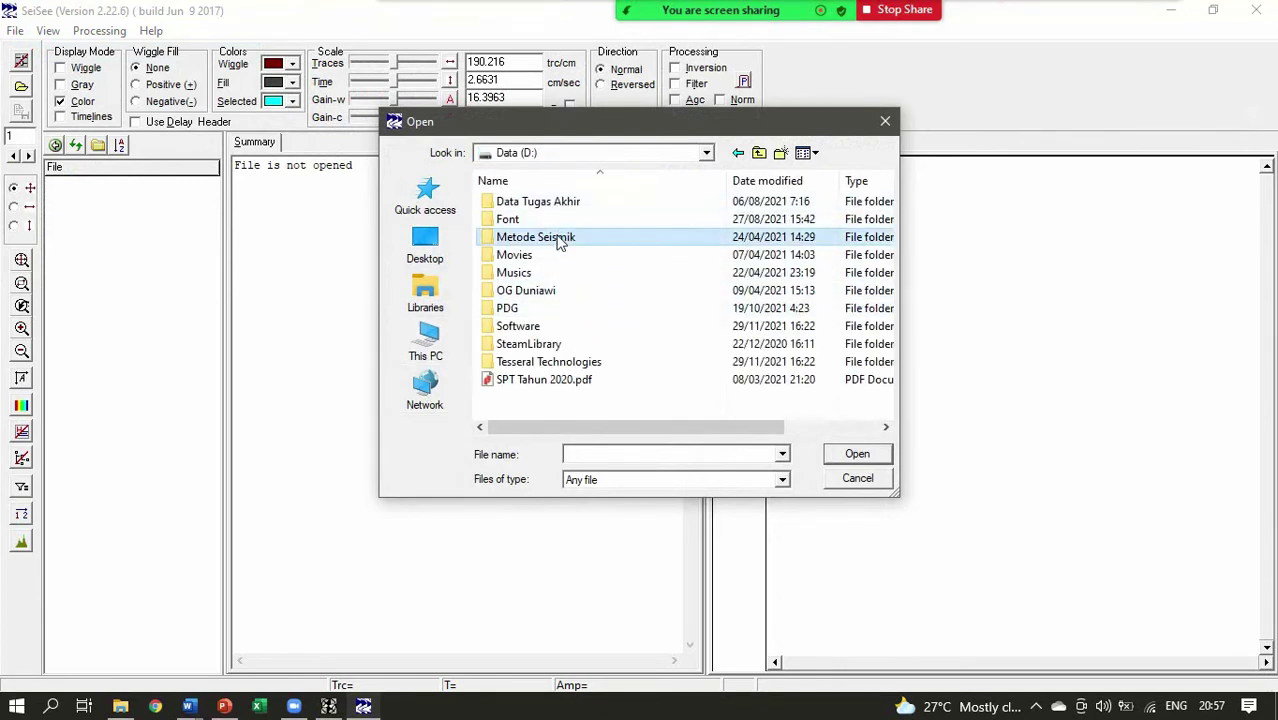
double_click(560, 240)
double_click(549, 203)
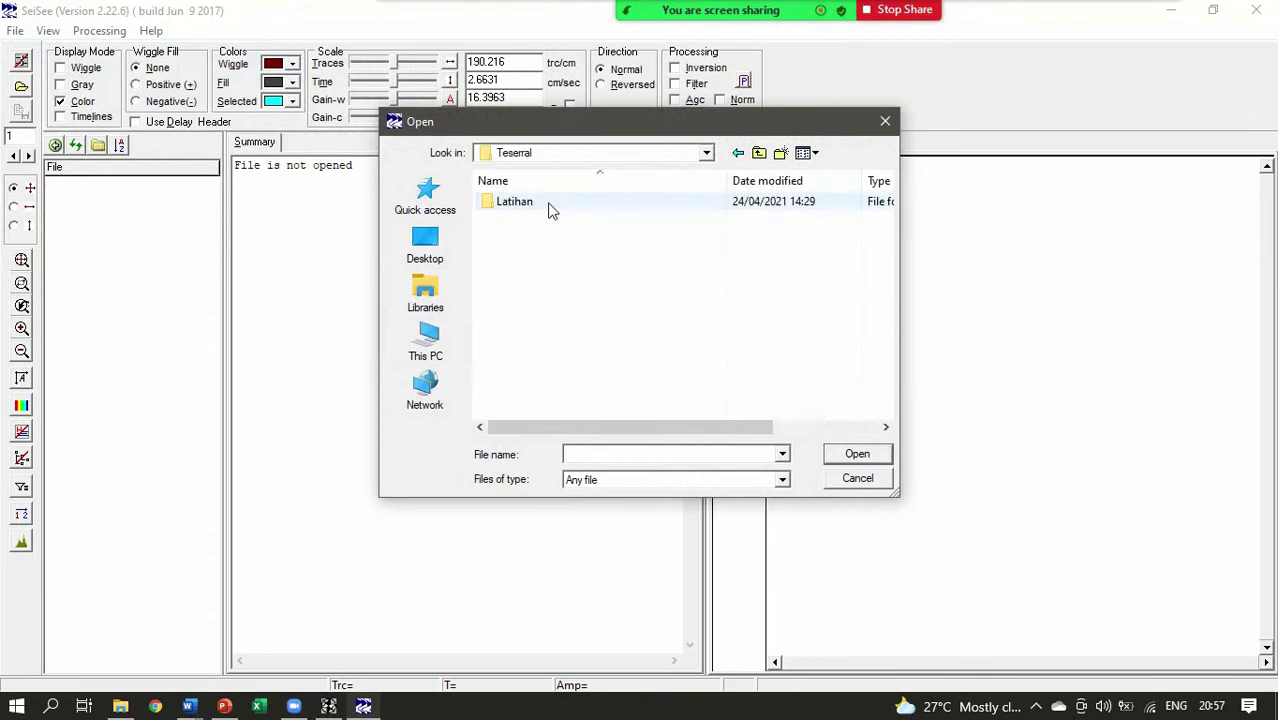
double_click(549, 203)
click(553, 254)
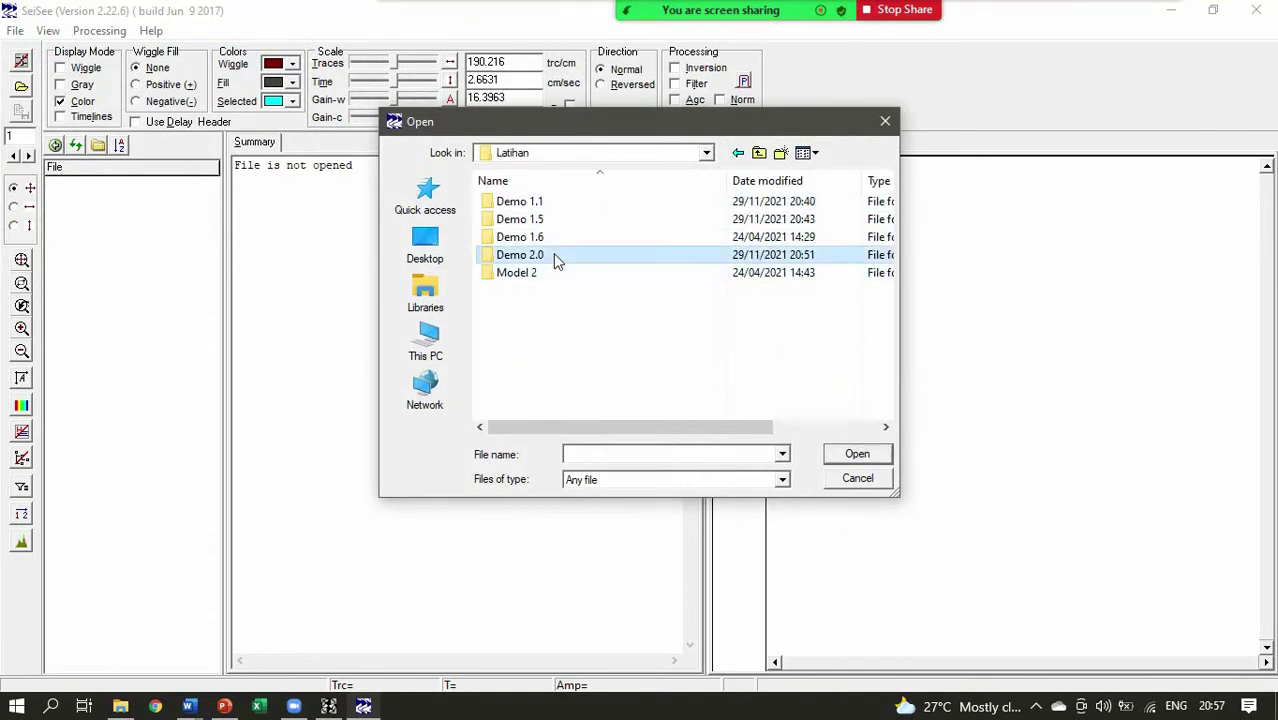
double_click(553, 256)
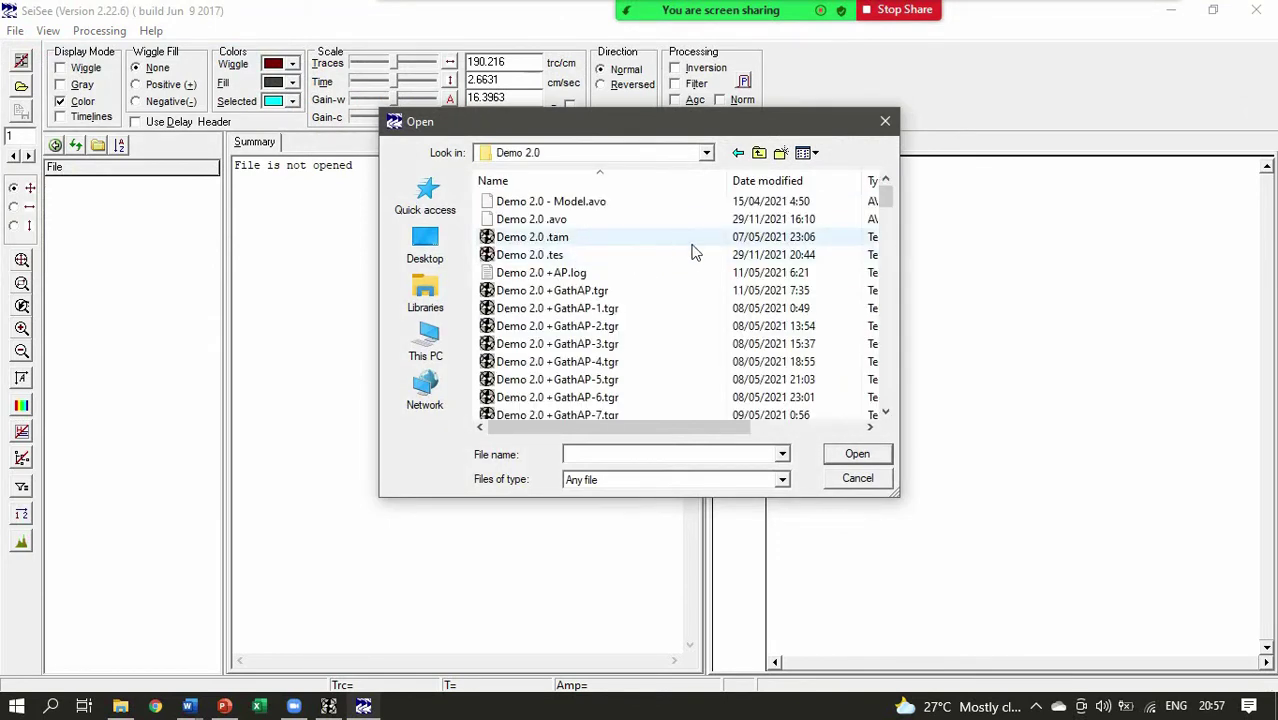
Step: Open the Demo 2.0.sgy file from the Demo 2.0 folder
scroll(742, 248, down, 12)
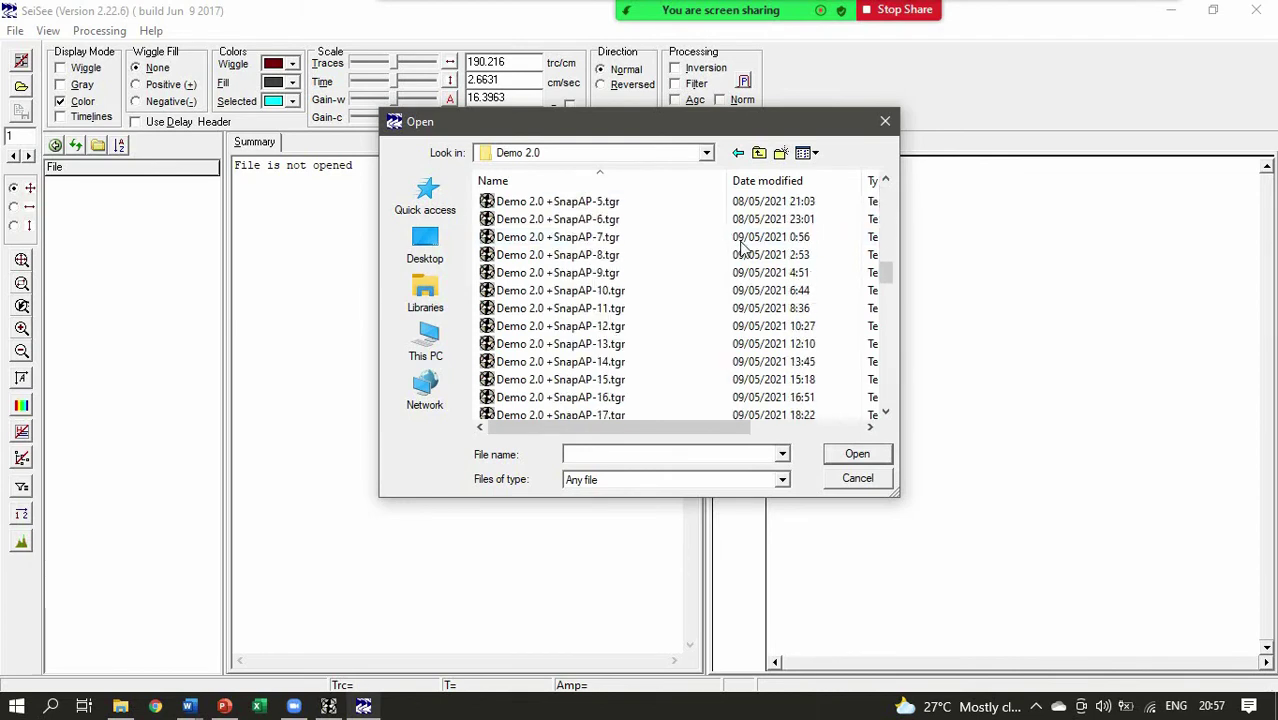
scroll(742, 248, down, 15)
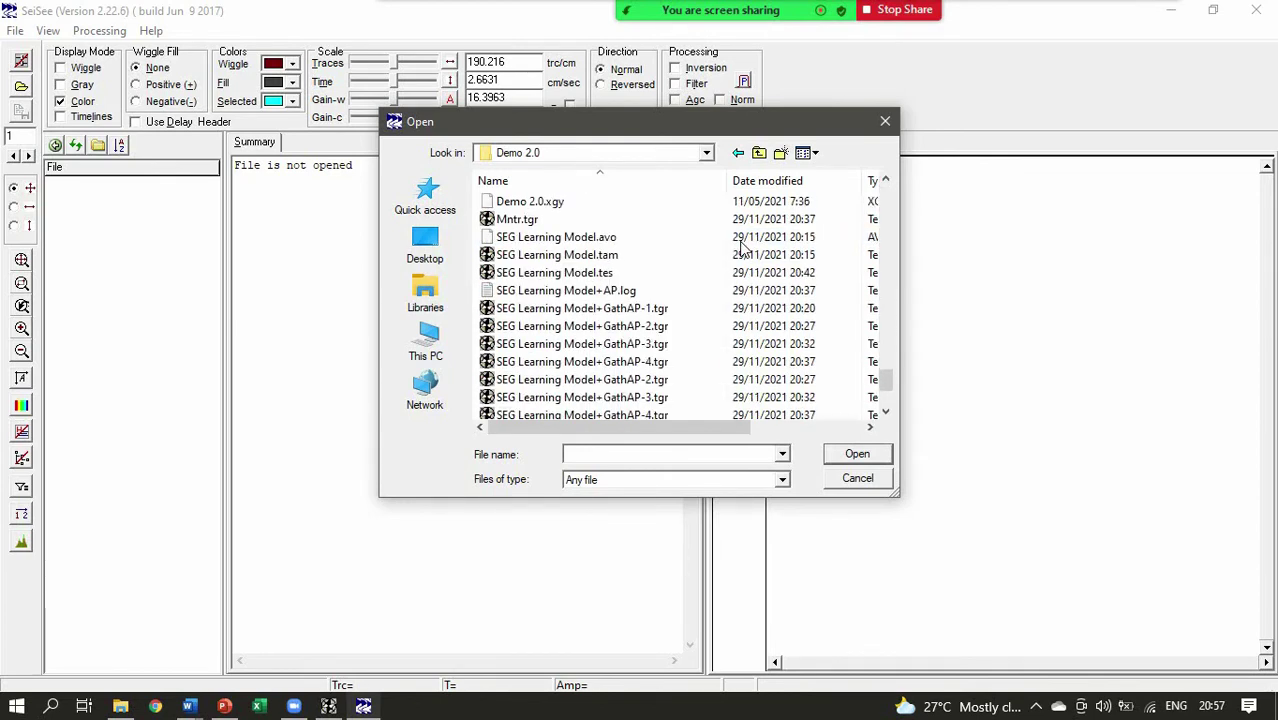
scroll(742, 248, up, 1)
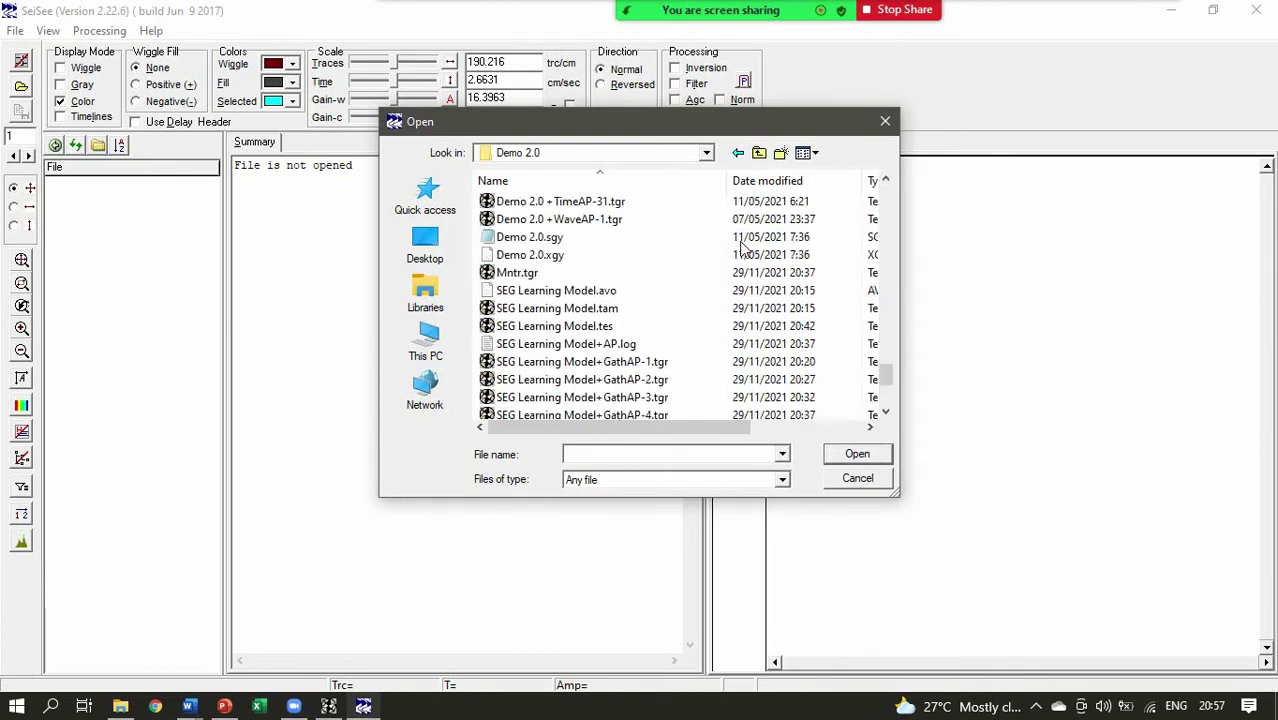
click(545, 238)
click(857, 454)
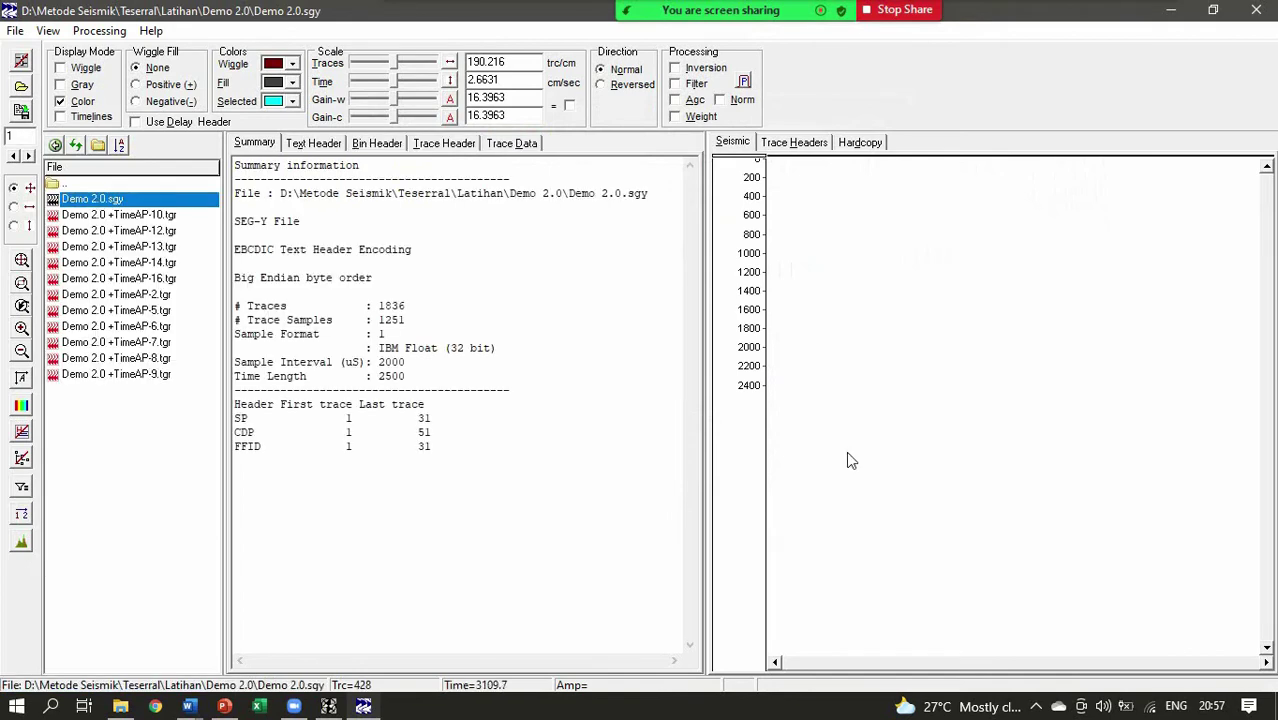
Step: Load Demo 2.0 +TimeAP-10.tgr for a look and return to Demo 2.0.sgy
click(176, 217)
key(Down)
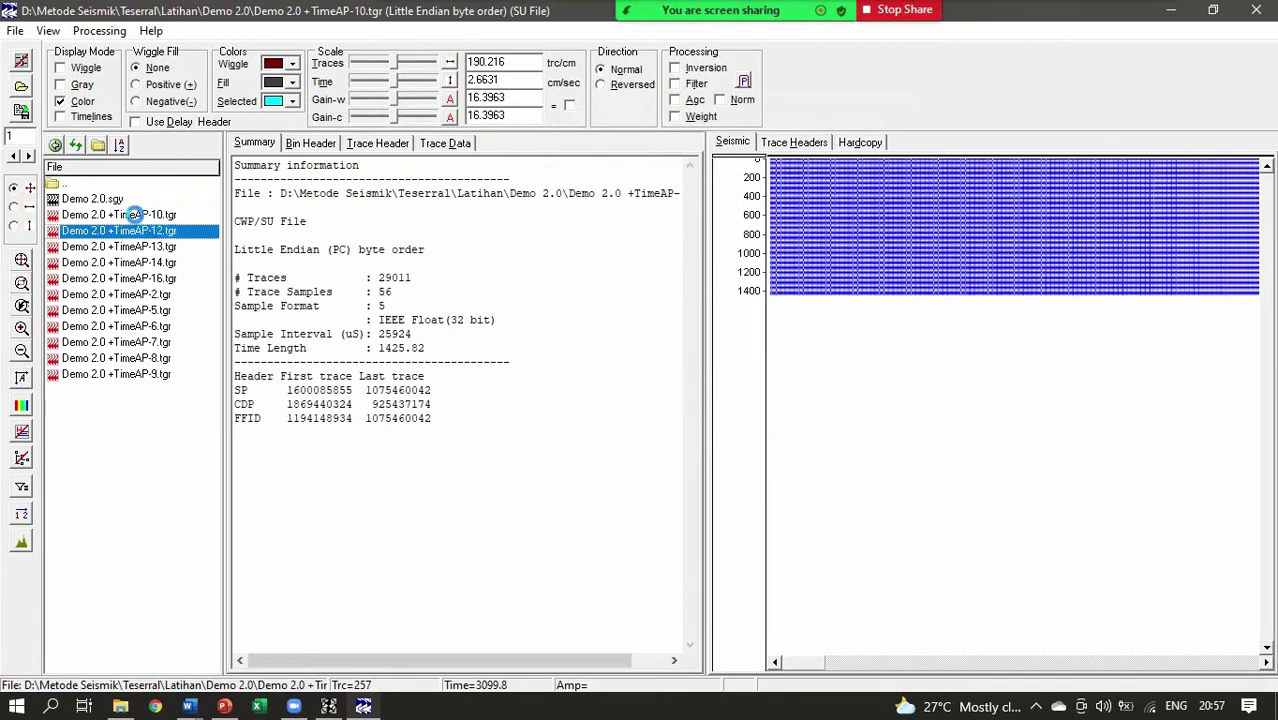
click(119, 200)
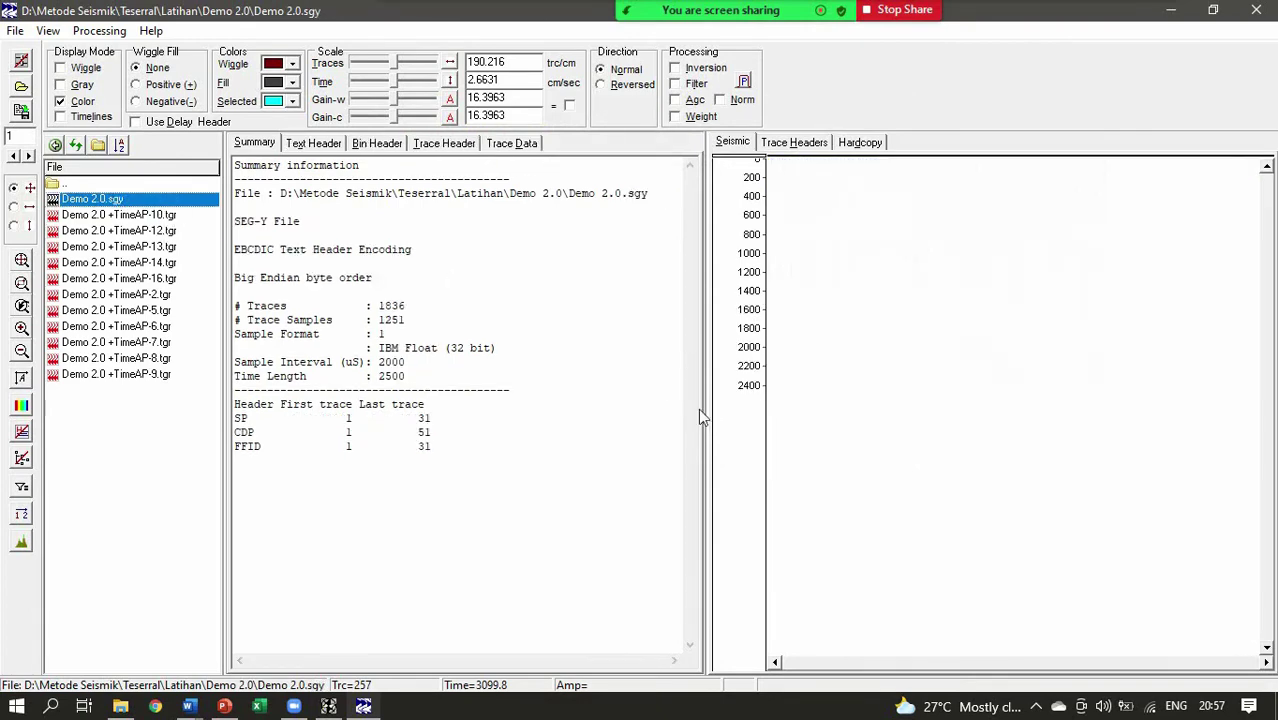
Step: Widen the seismic view by narrowing the summary area and turn on the Wiggle display mode for Demo 2.0.sgy
drag(461, 413, 459, 413)
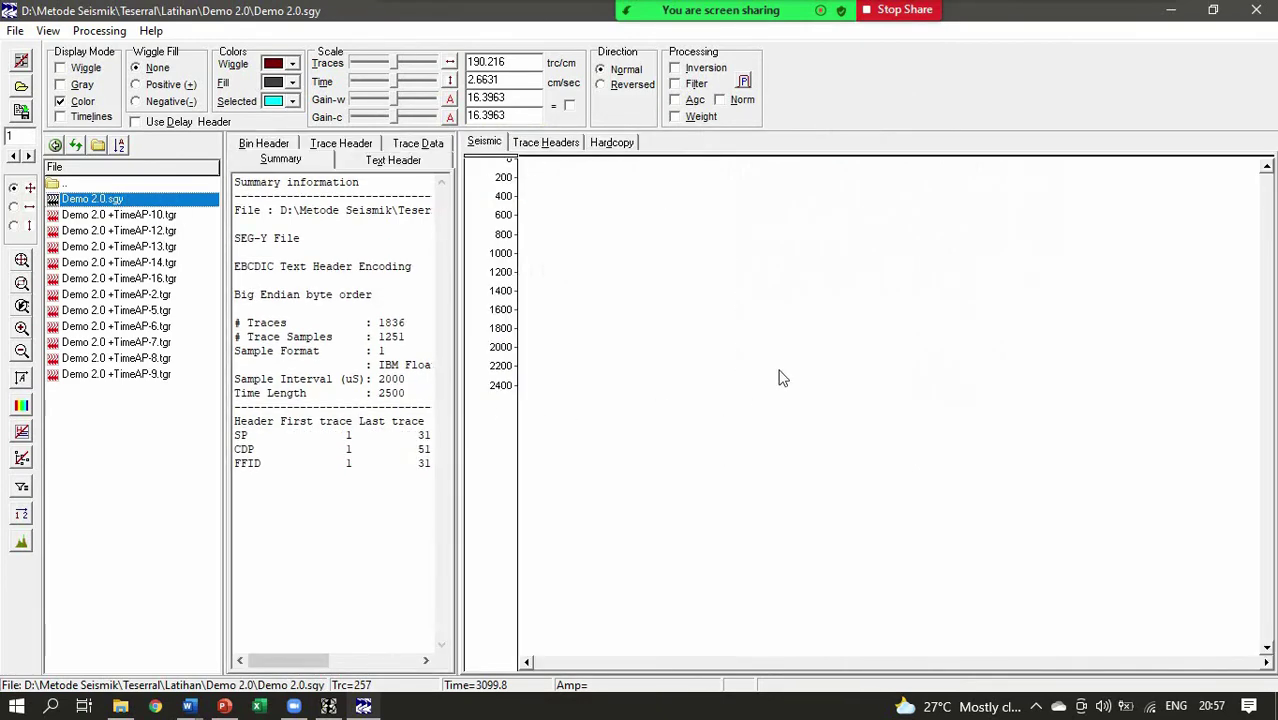
click(62, 69)
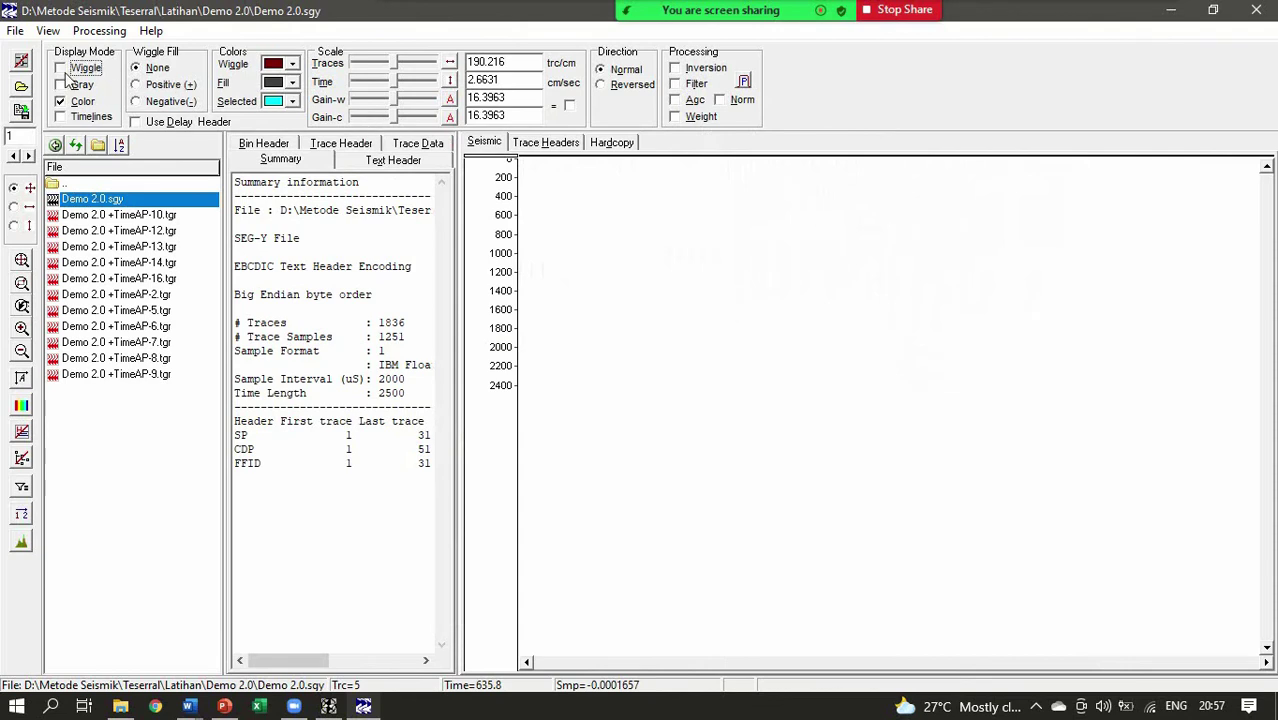
click(59, 86)
click(60, 101)
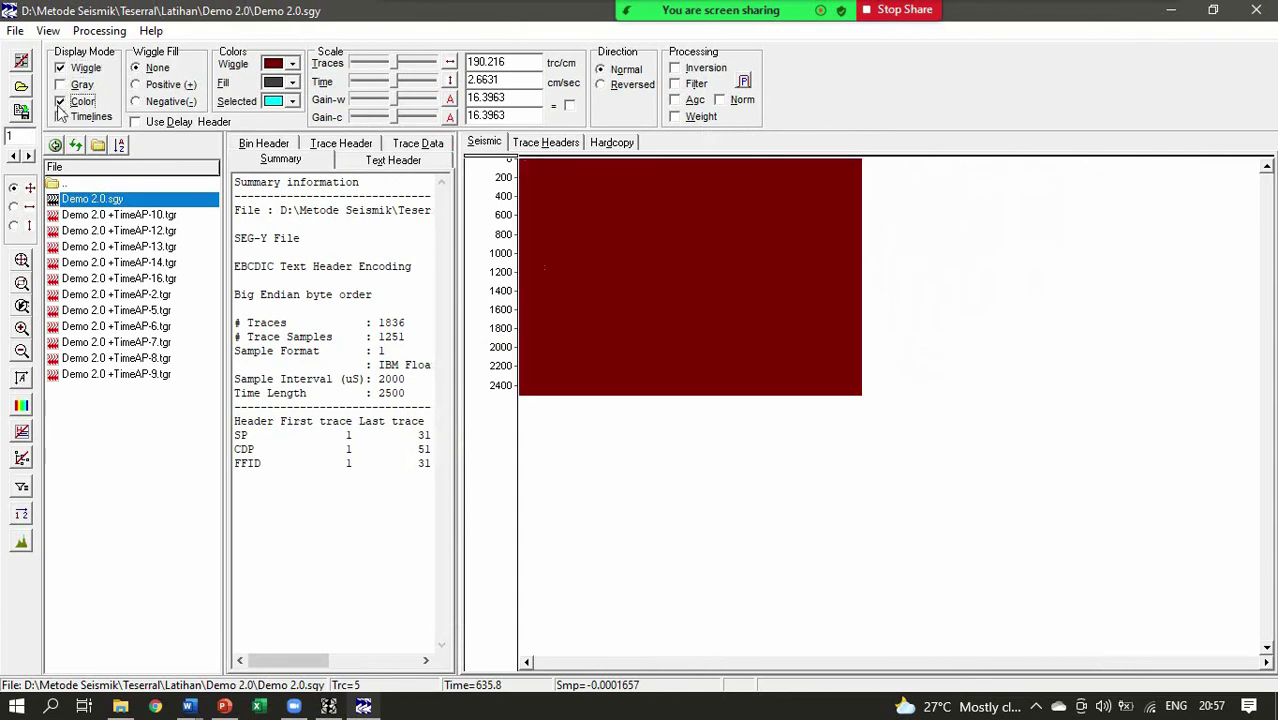
Step: Turn on Timelines for Demo 2.0.sgy, fit the trace and time scales to the view, and auto-scale both gains
click(61, 116)
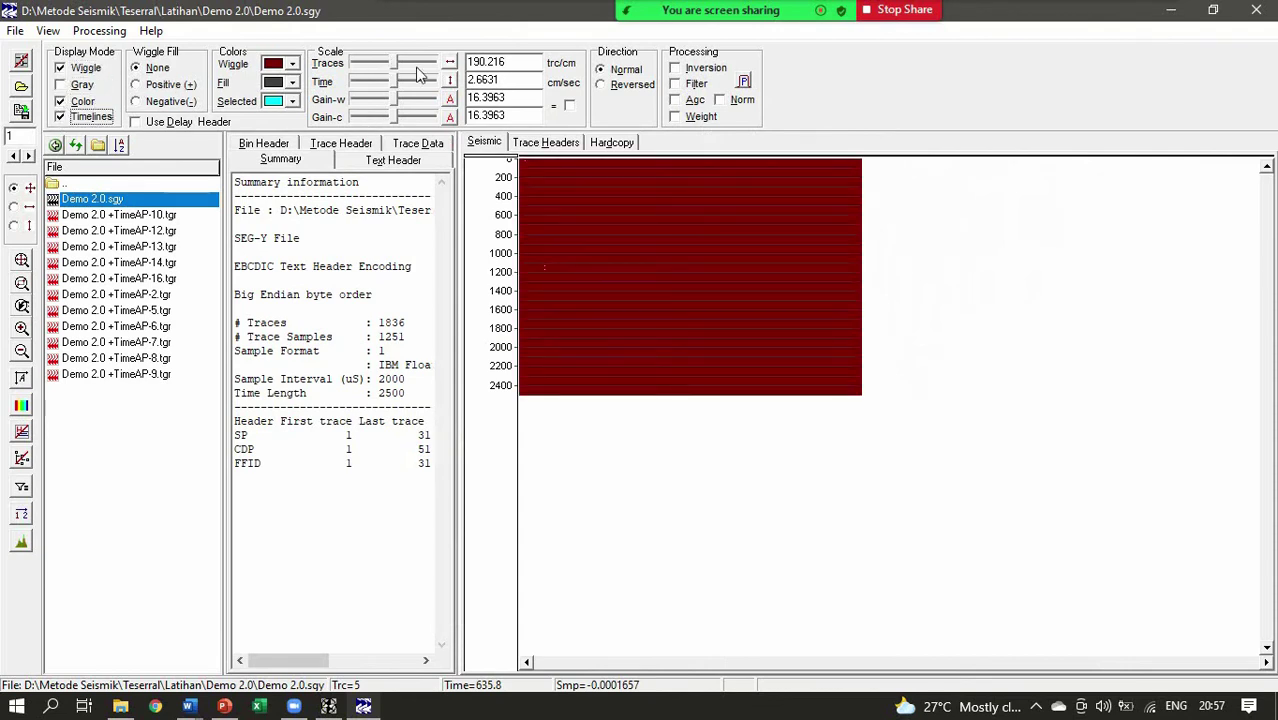
click(451, 86)
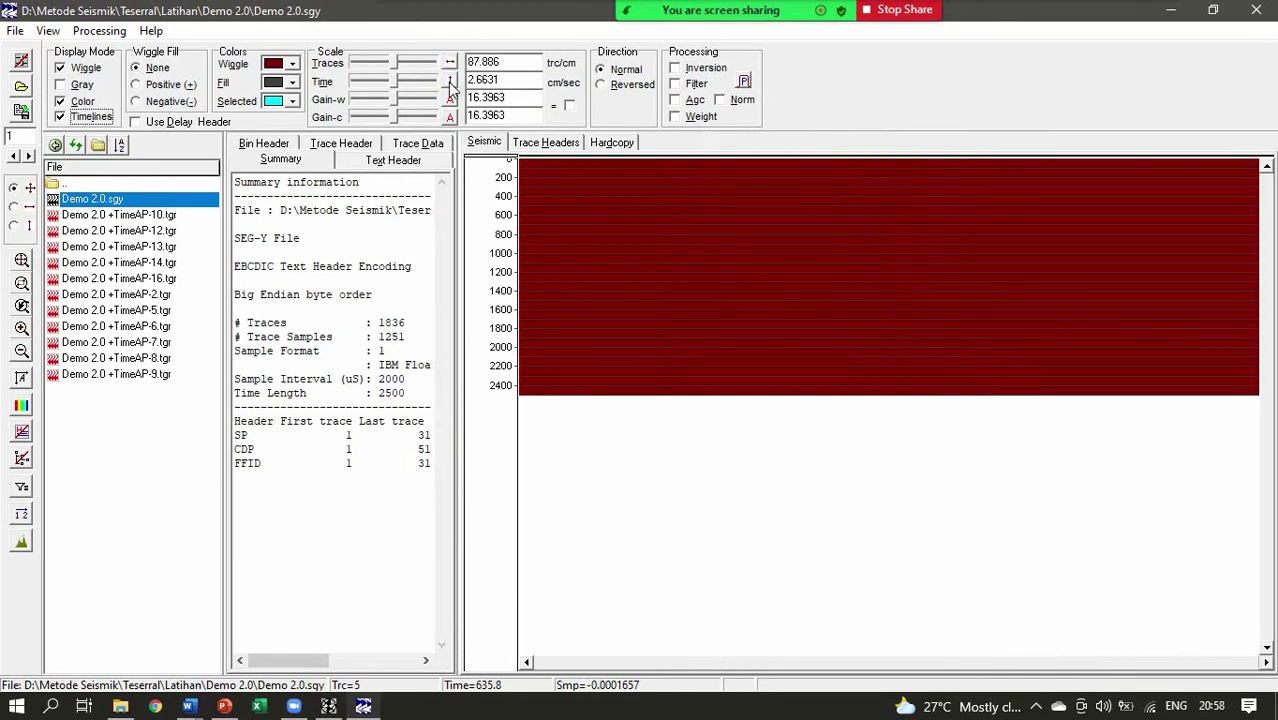
click(448, 82)
click(450, 100)
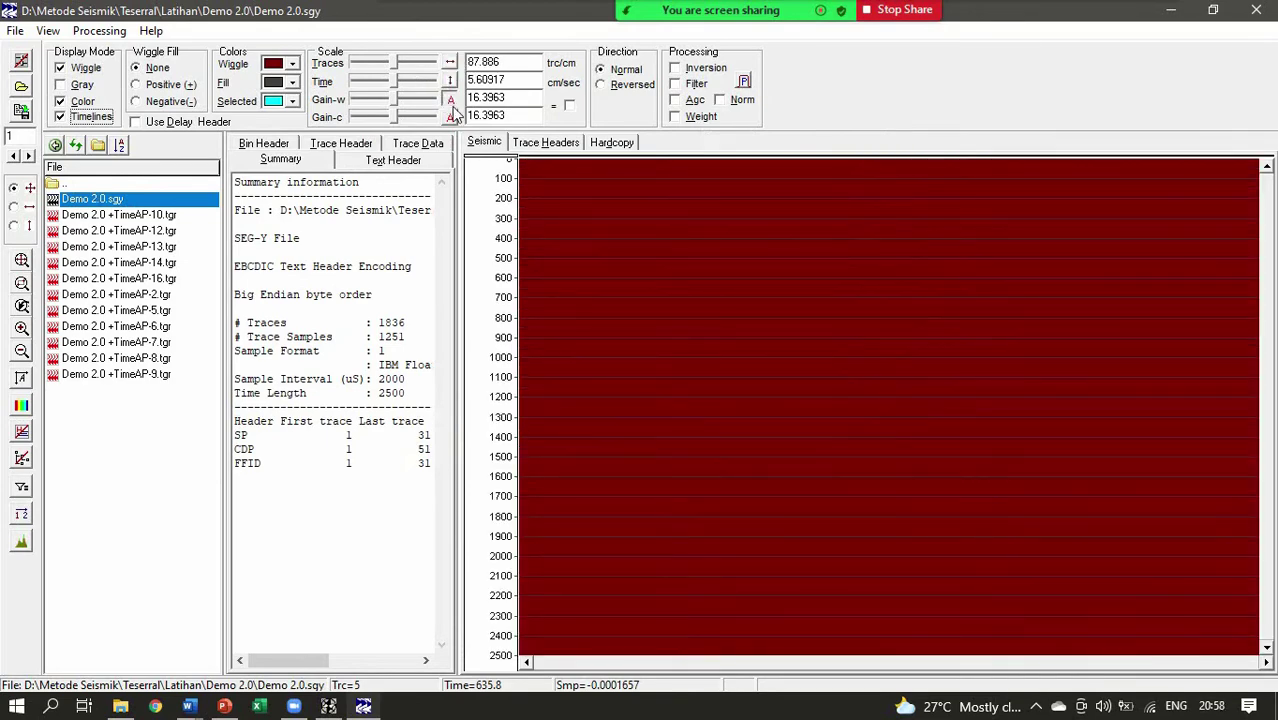
click(451, 117)
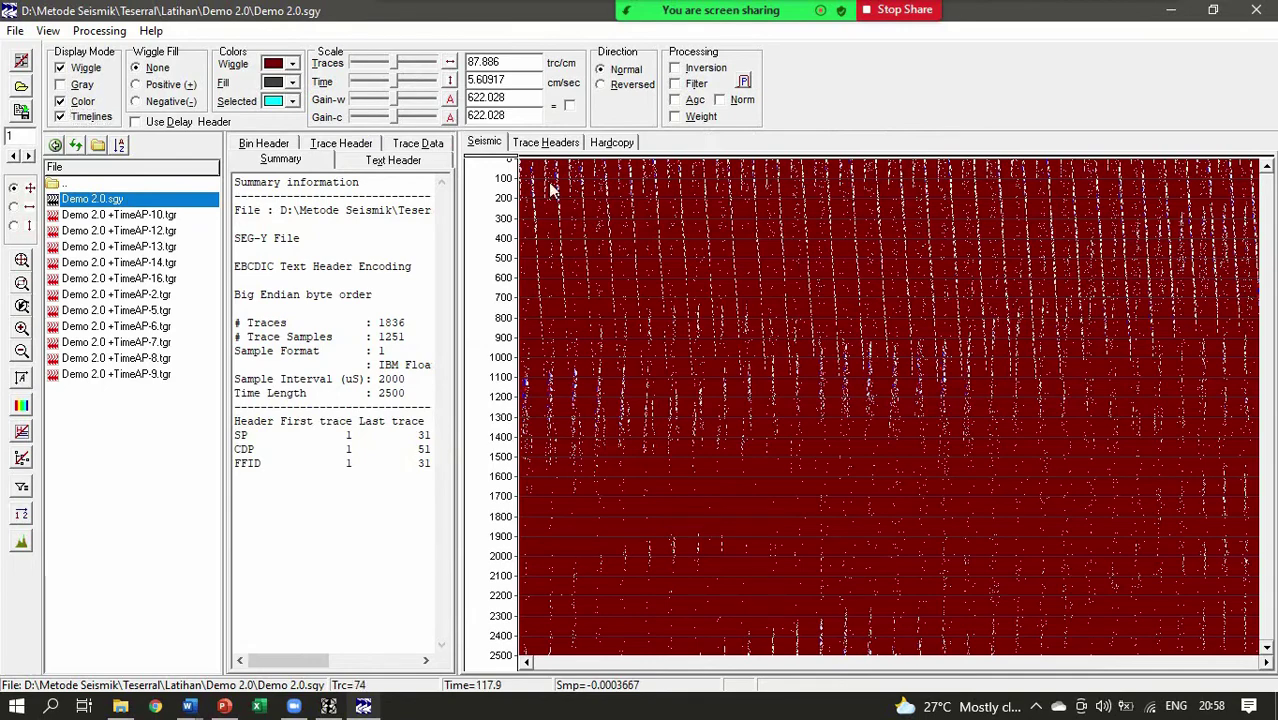
Step: Switch the Demo 2.0.sgy display from Color and Wiggle to Gray
scroll(672, 298, down, 3)
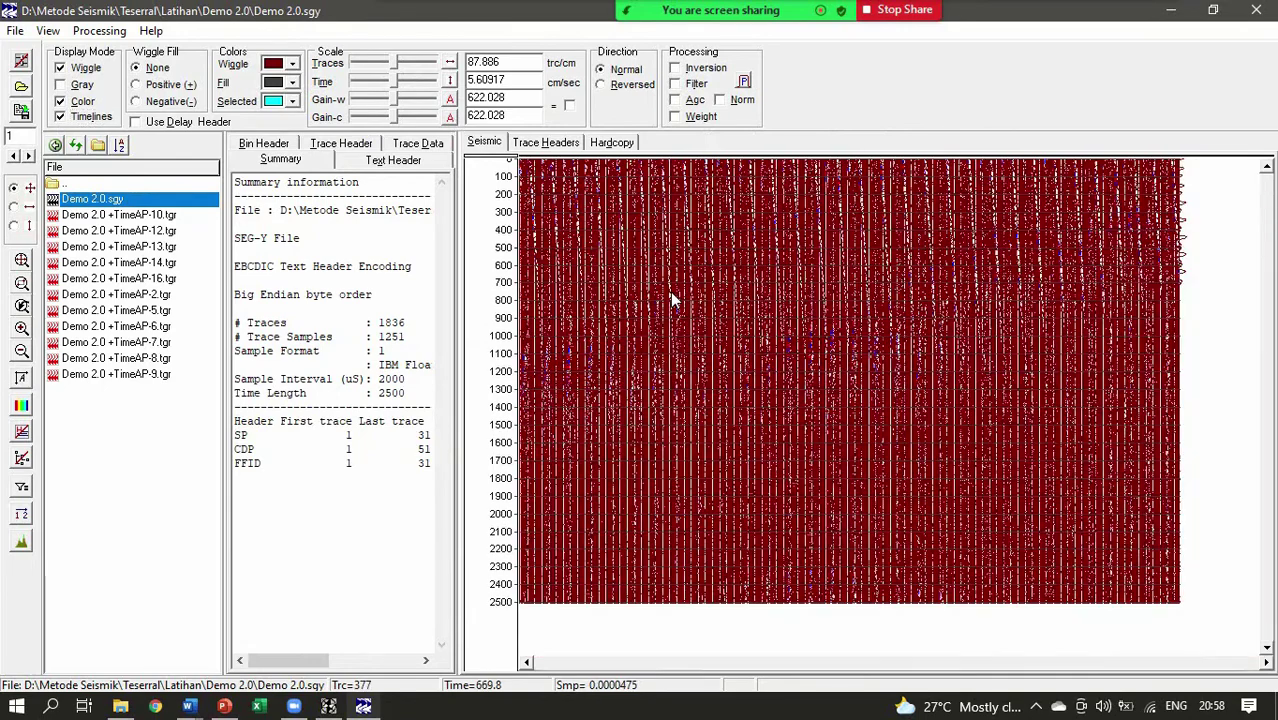
click(62, 101)
click(60, 69)
click(61, 85)
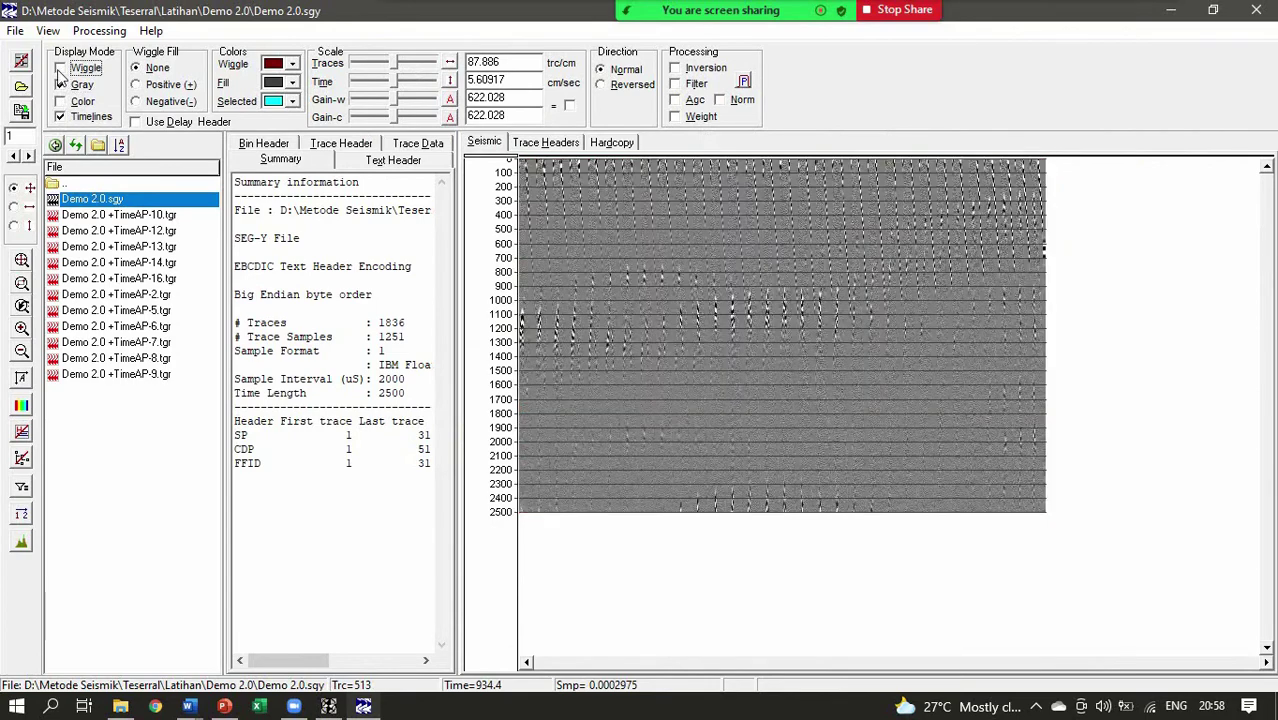
Step: Enable AGC on the gray Demo 2.0.sgy section and try the Weight and Inversion processing options
scroll(566, 240, up, 2)
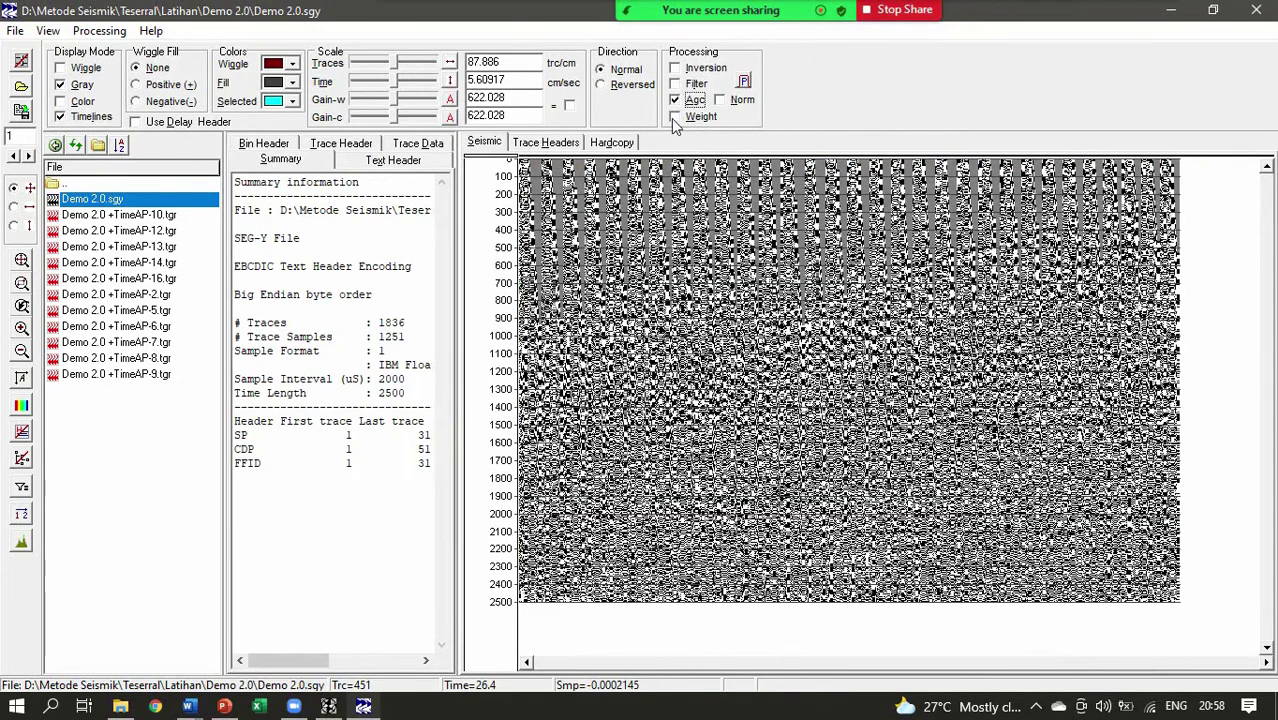
click(675, 117)
click(675, 68)
click(676, 69)
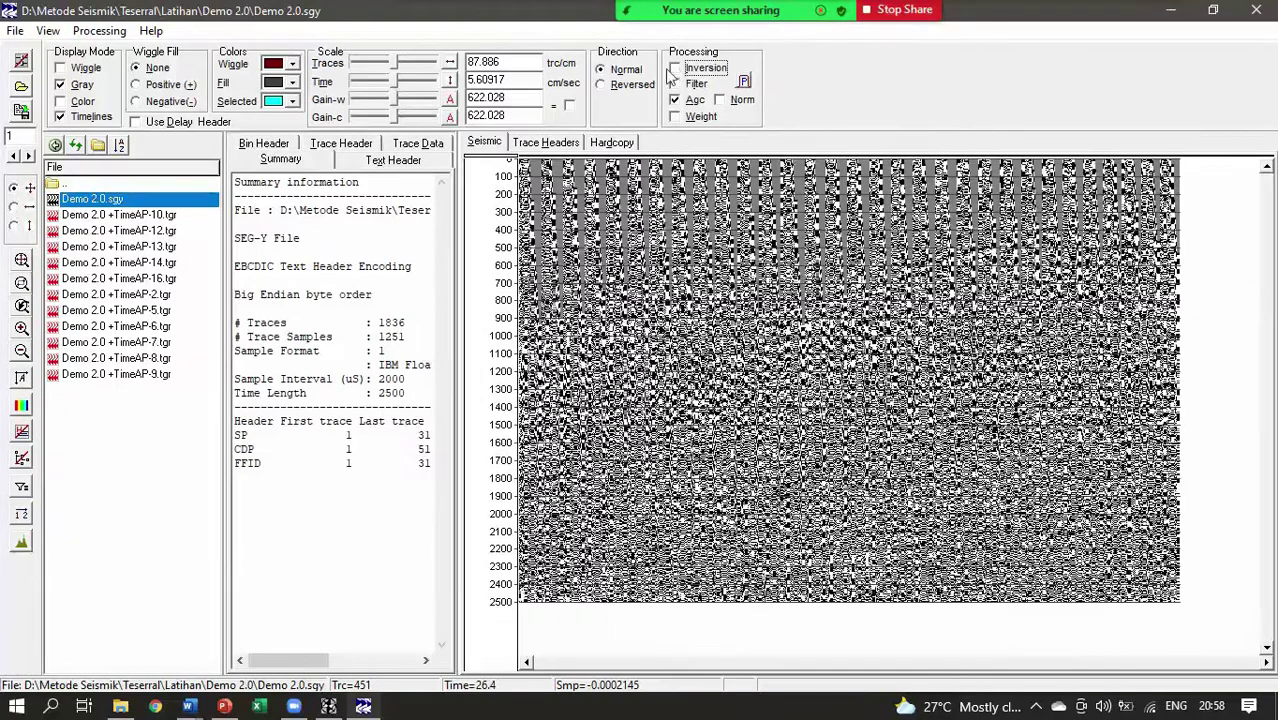
Step: Fit the time and trace scales to the view and inspect the AGC-processed Demo 2.0.sgy gathers at different zooms
click(452, 83)
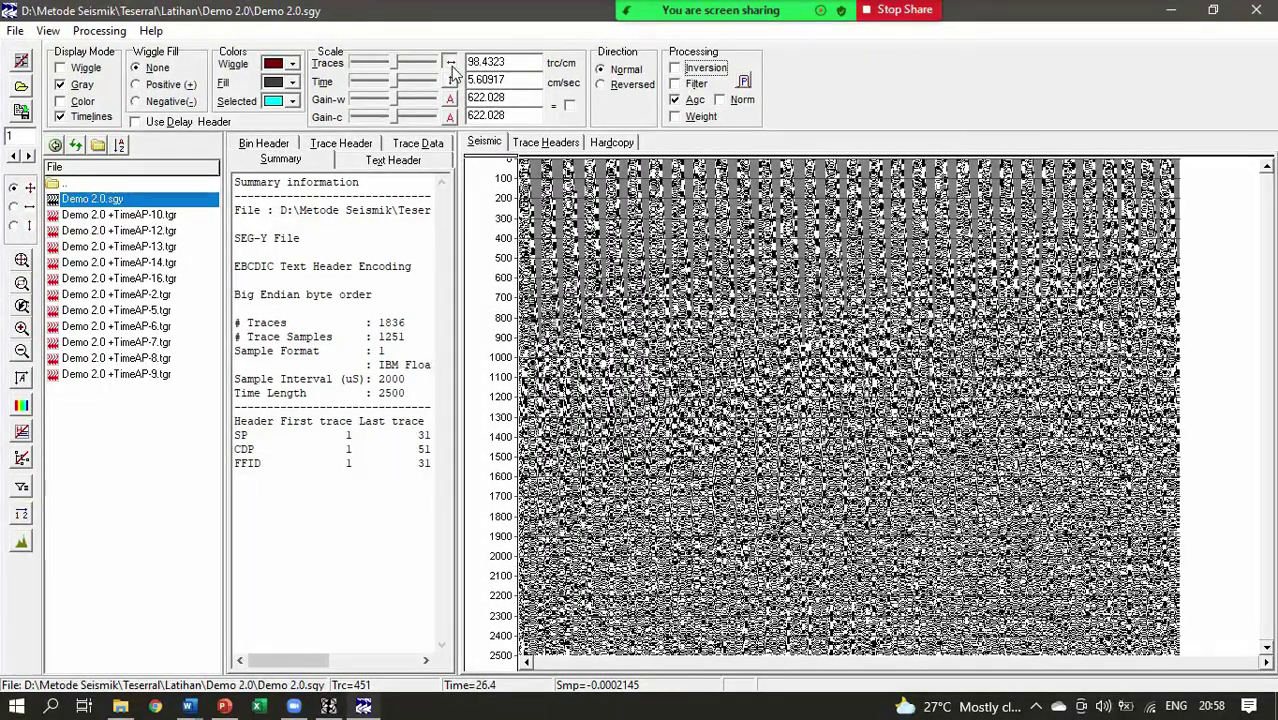
click(451, 63)
scroll(653, 356, up, 3)
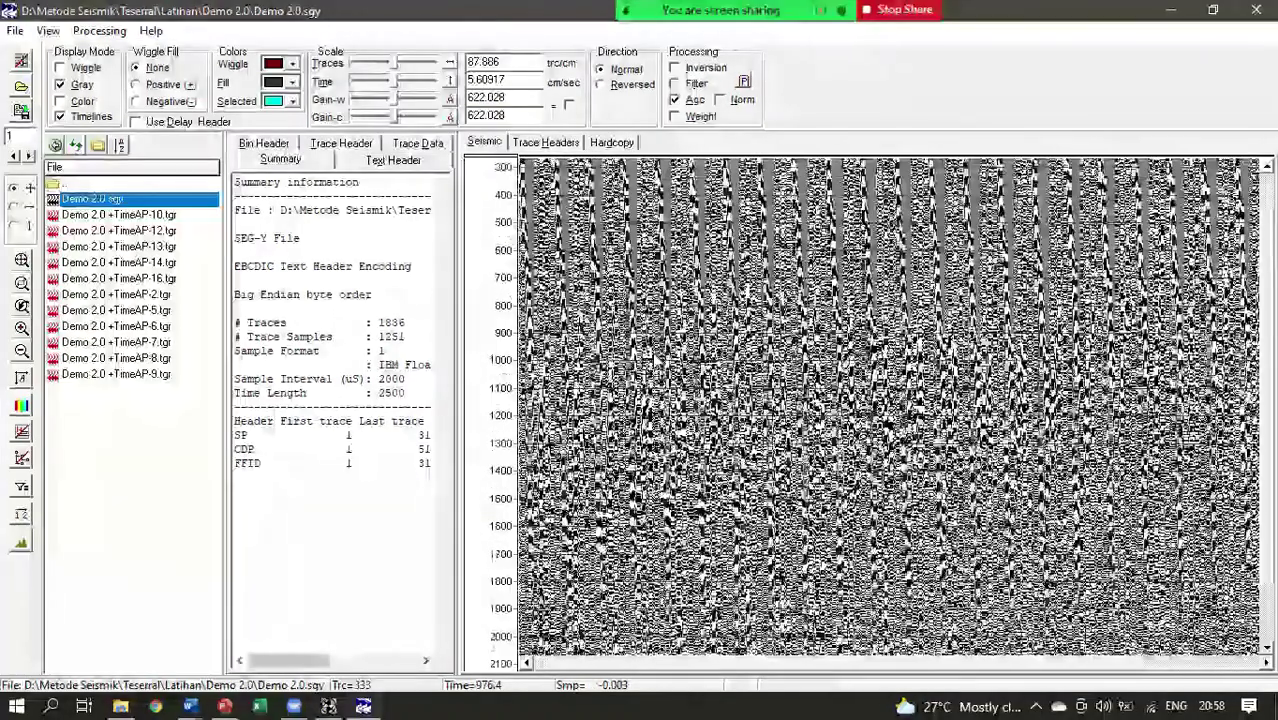
scroll(654, 357, down, 5)
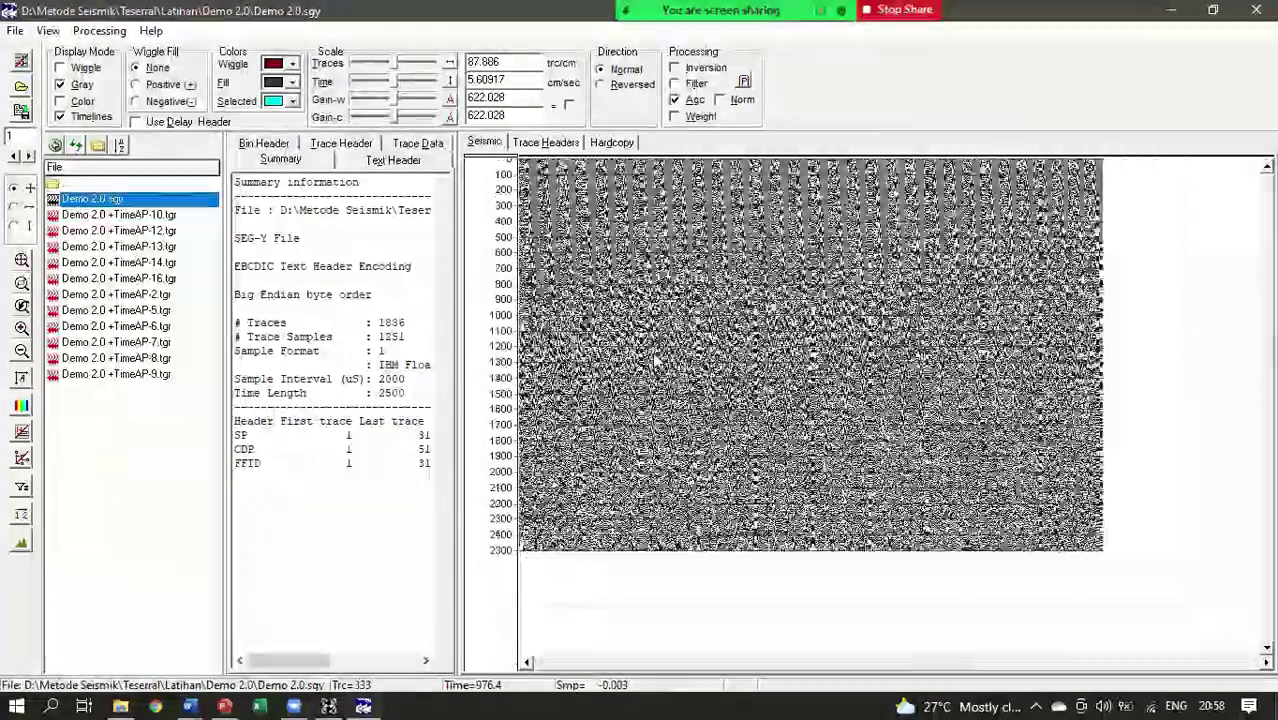
scroll(654, 360, down, 3)
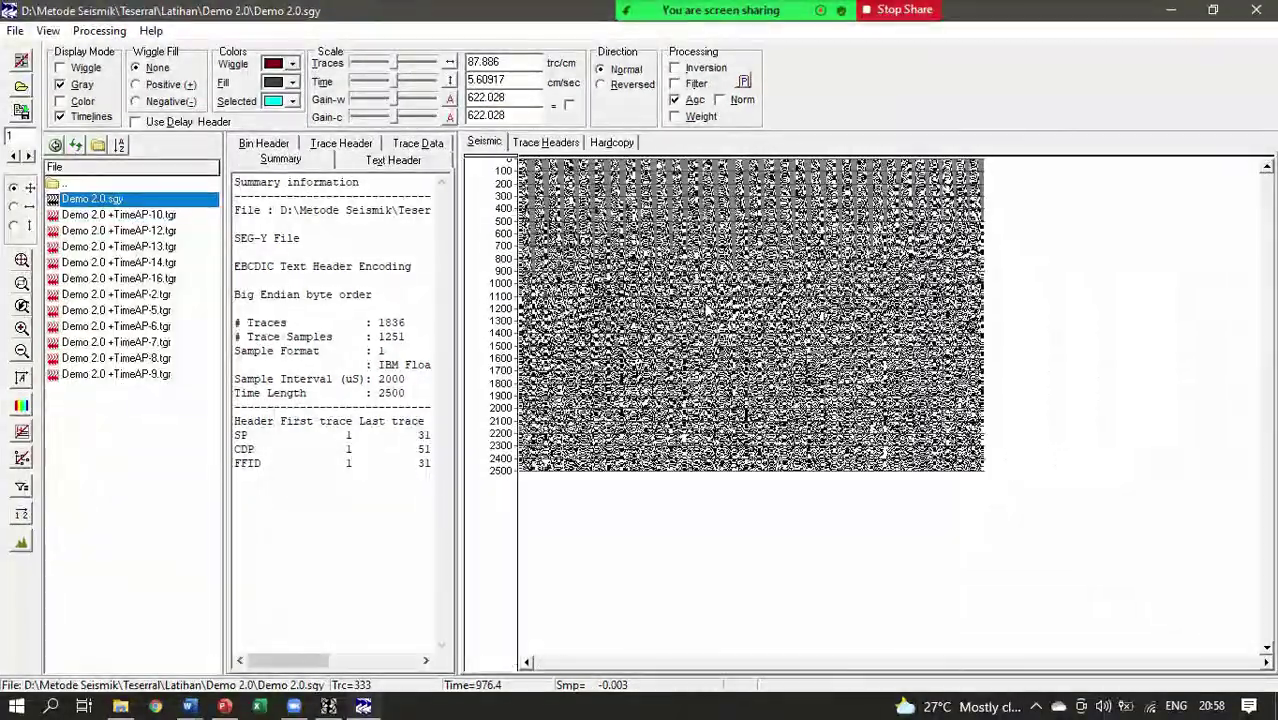
scroll(708, 308, up, 1)
Step: Open Model 2 - 2+GathAP-Z.sgy from the Model 2 folder and fit its traces to the view width
double_click(133, 181)
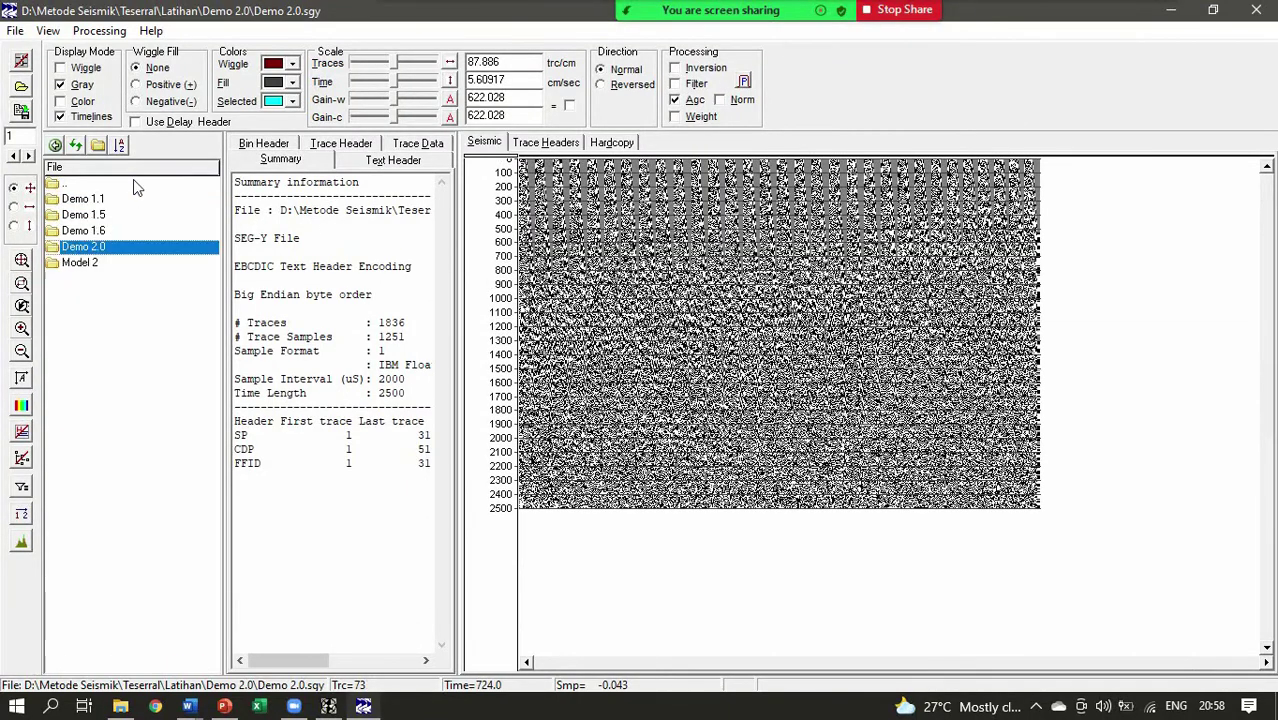
double_click(95, 263)
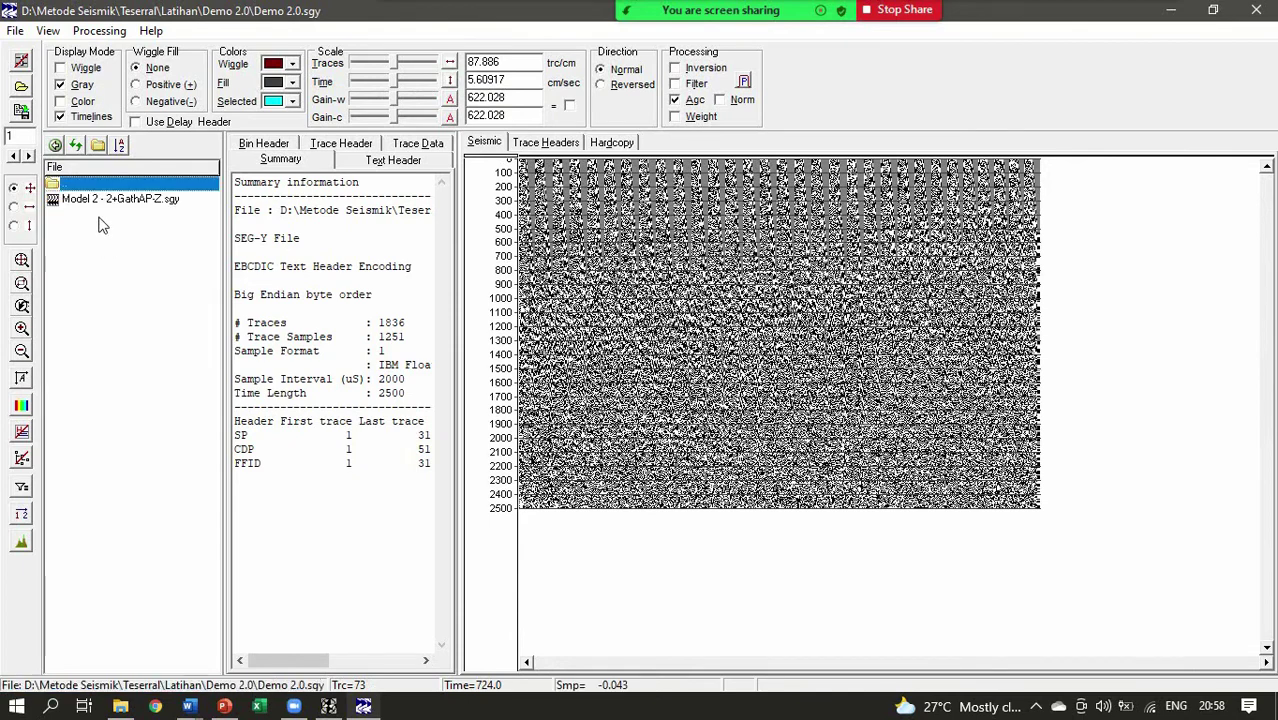
click(116, 200)
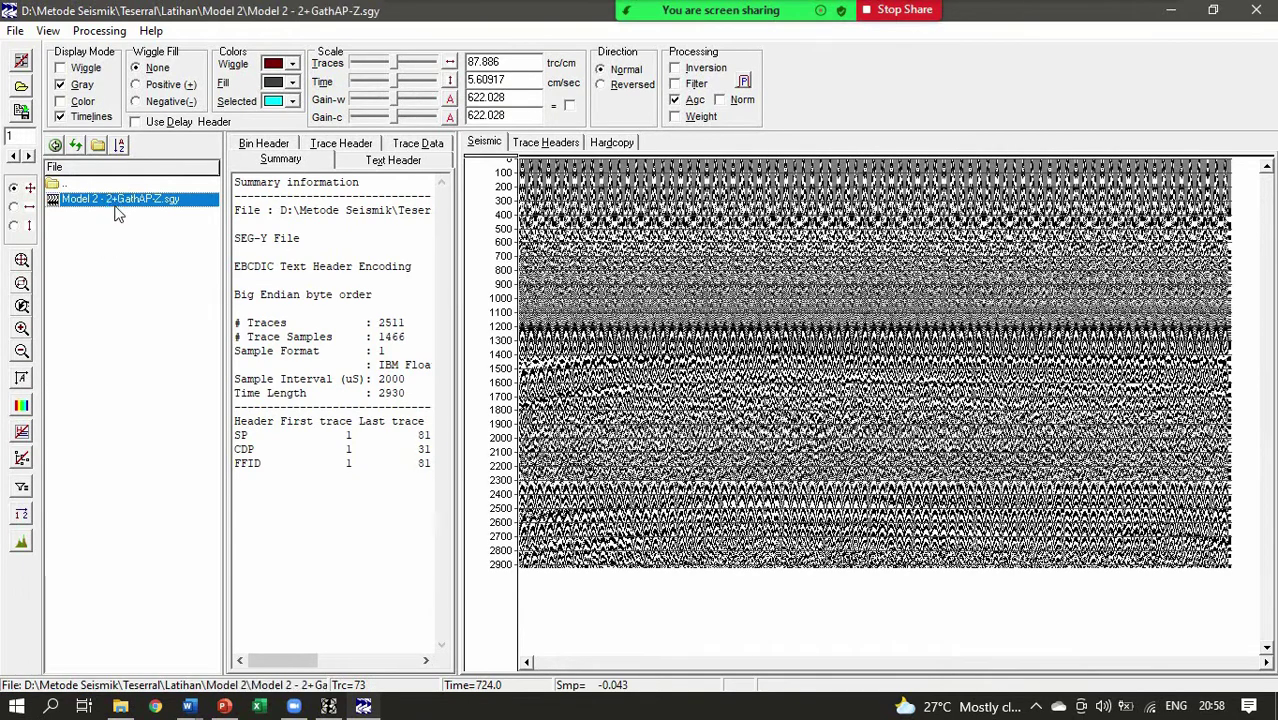
click(449, 65)
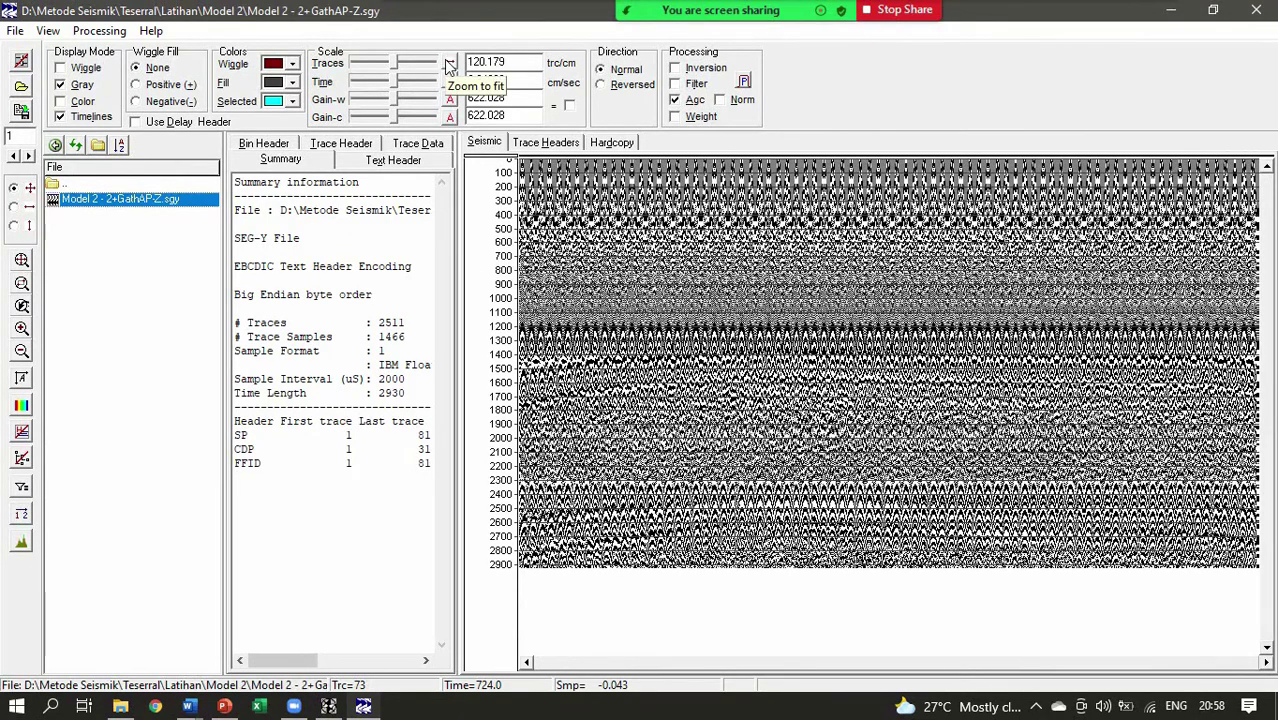
Step: Open Demo 1.1 (Model)+GathAP-Z.sgy from the Demo 1.1 folder
double_click(94, 187)
double_click(96, 200)
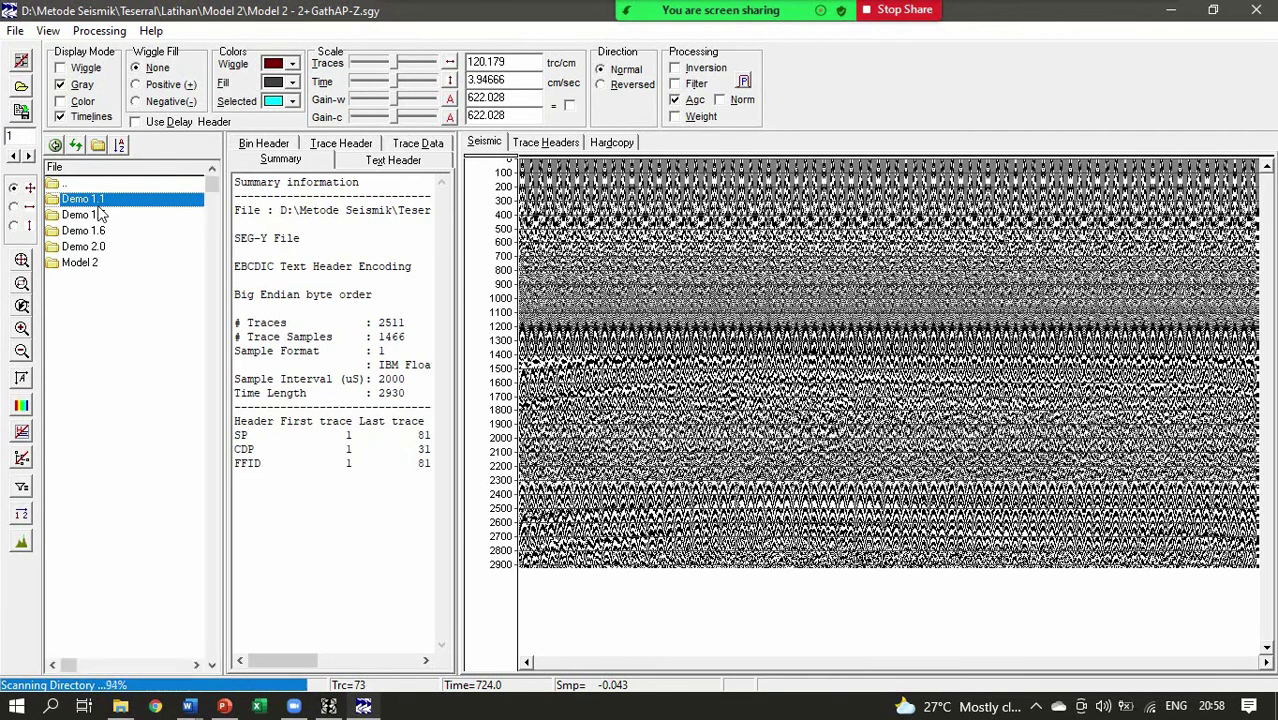
click(183, 216)
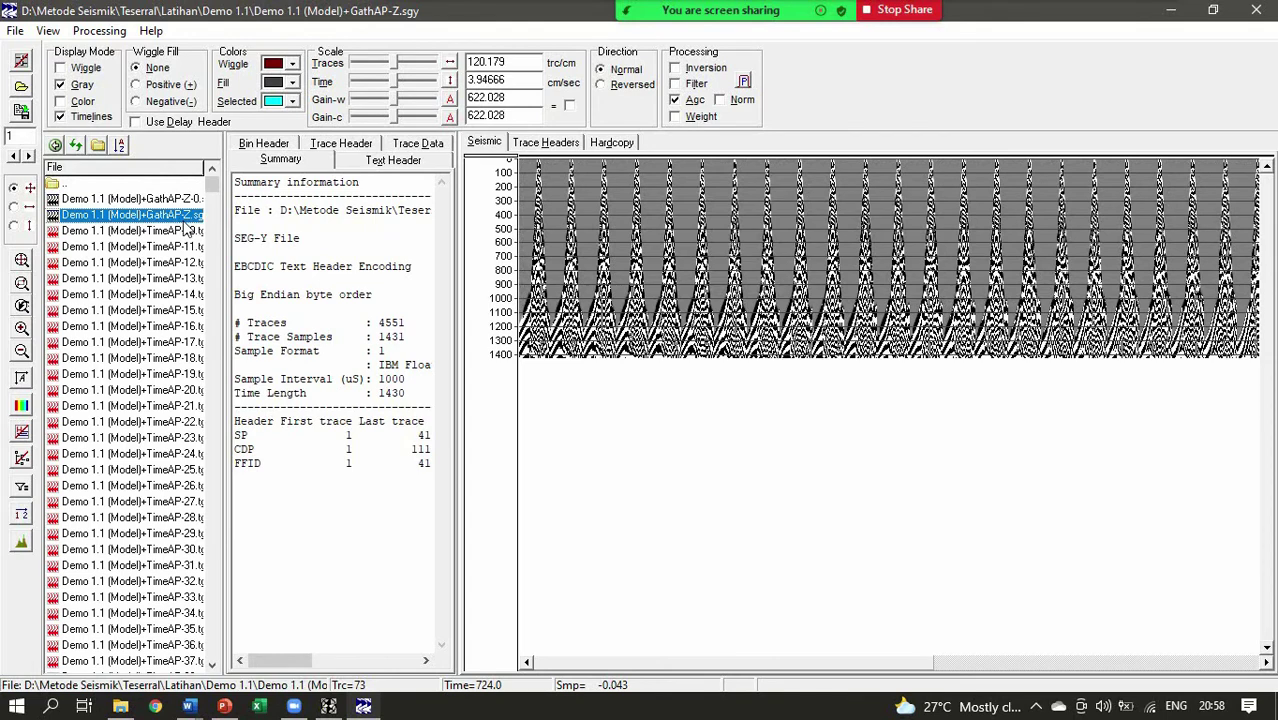
click(66, 68)
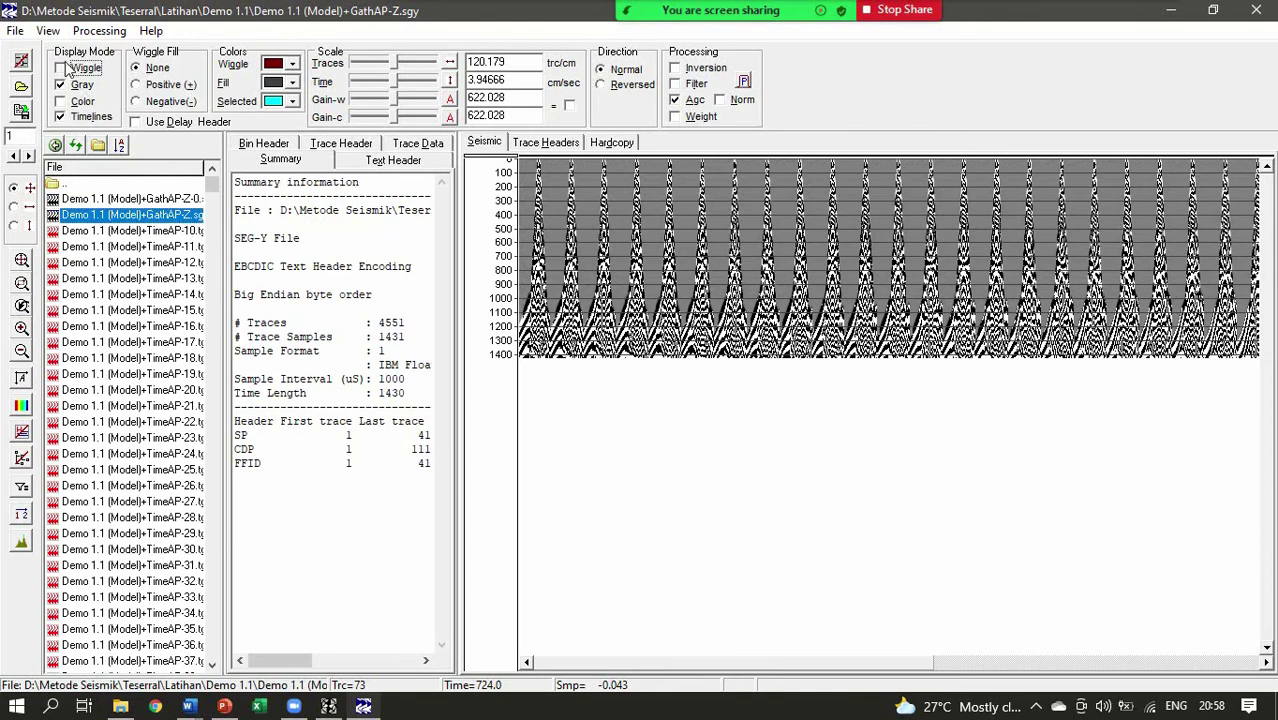
click(62, 70)
click(291, 65)
click(291, 65)
click(291, 86)
click(291, 87)
Step: Fit the Demo 1.1 gathers to the view in traces and time, and reduce the time scale to 4.90312 cm/sec
click(449, 62)
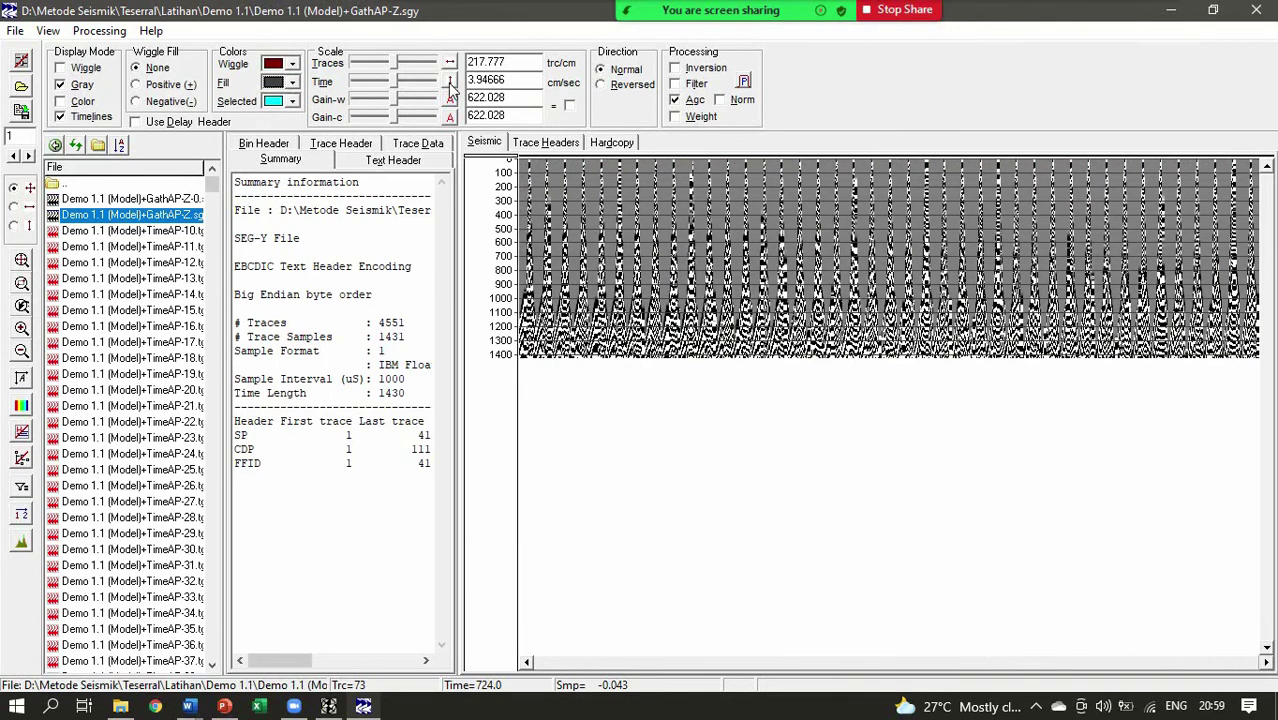
click(450, 82)
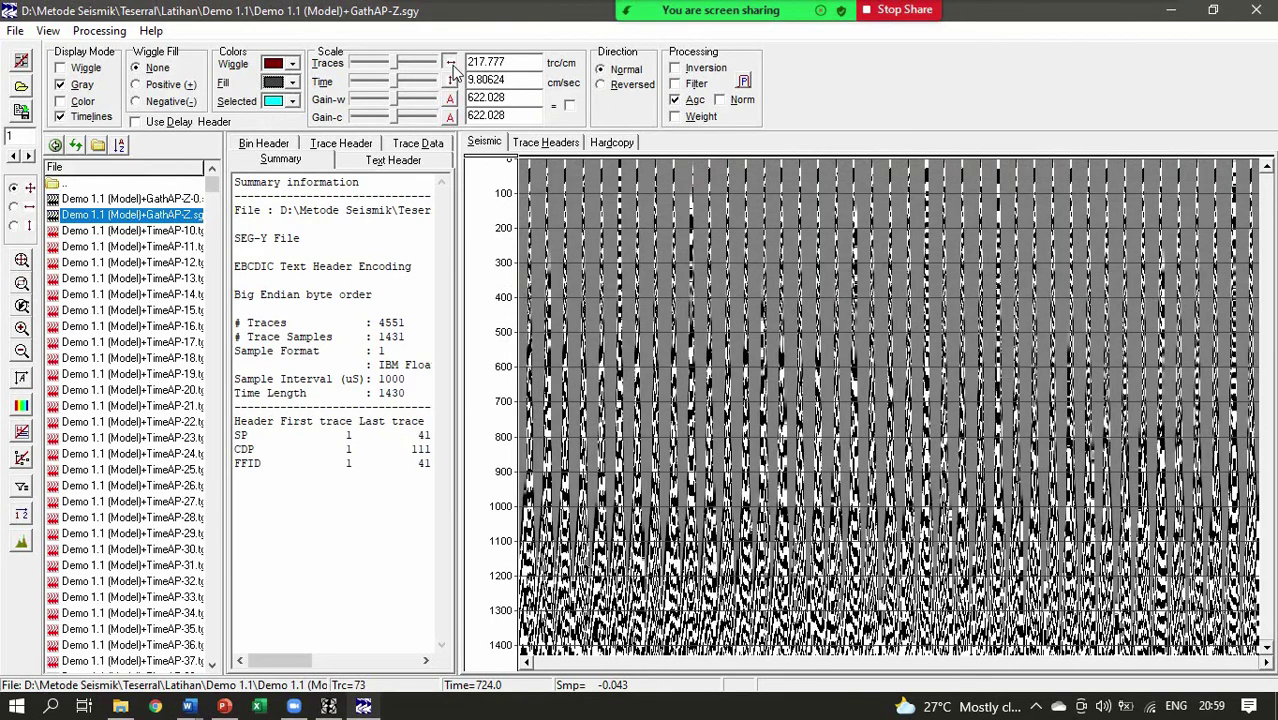
drag(393, 88, 376, 86)
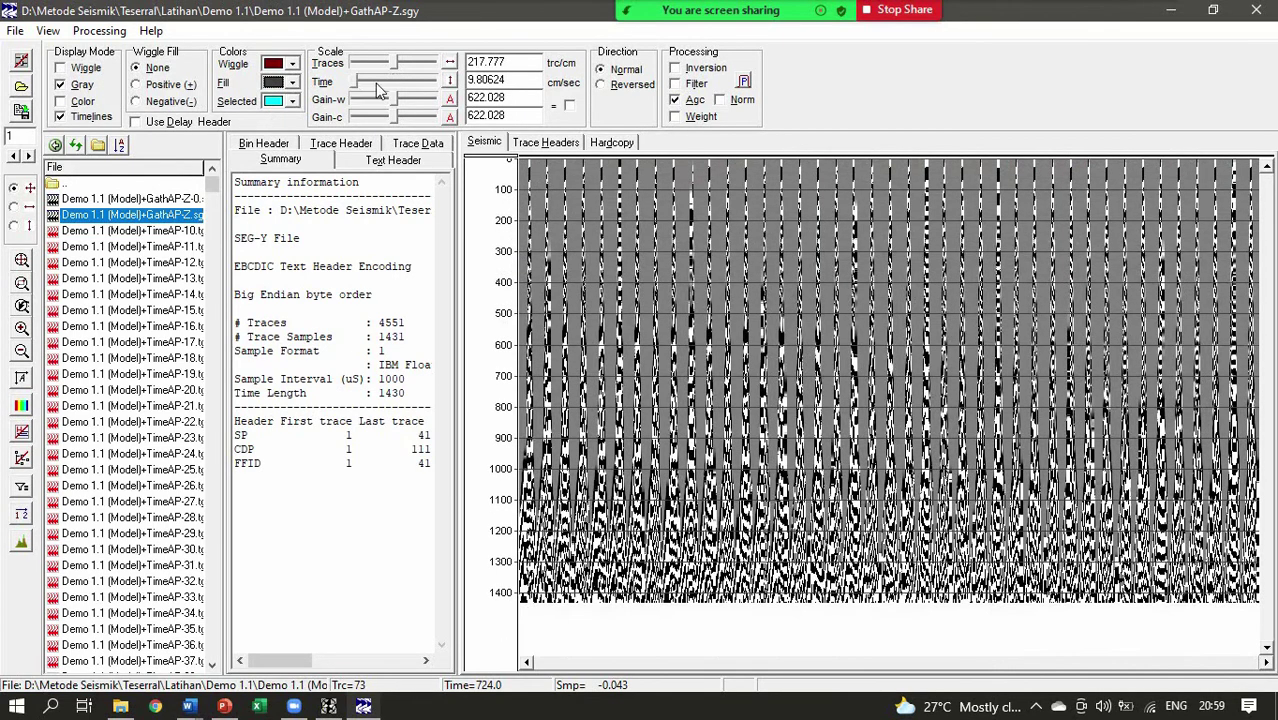
Step: Try the Filter, AGC and Inversion processing options and the Reversed direction on the Demo 1.1 gathers
click(675, 85)
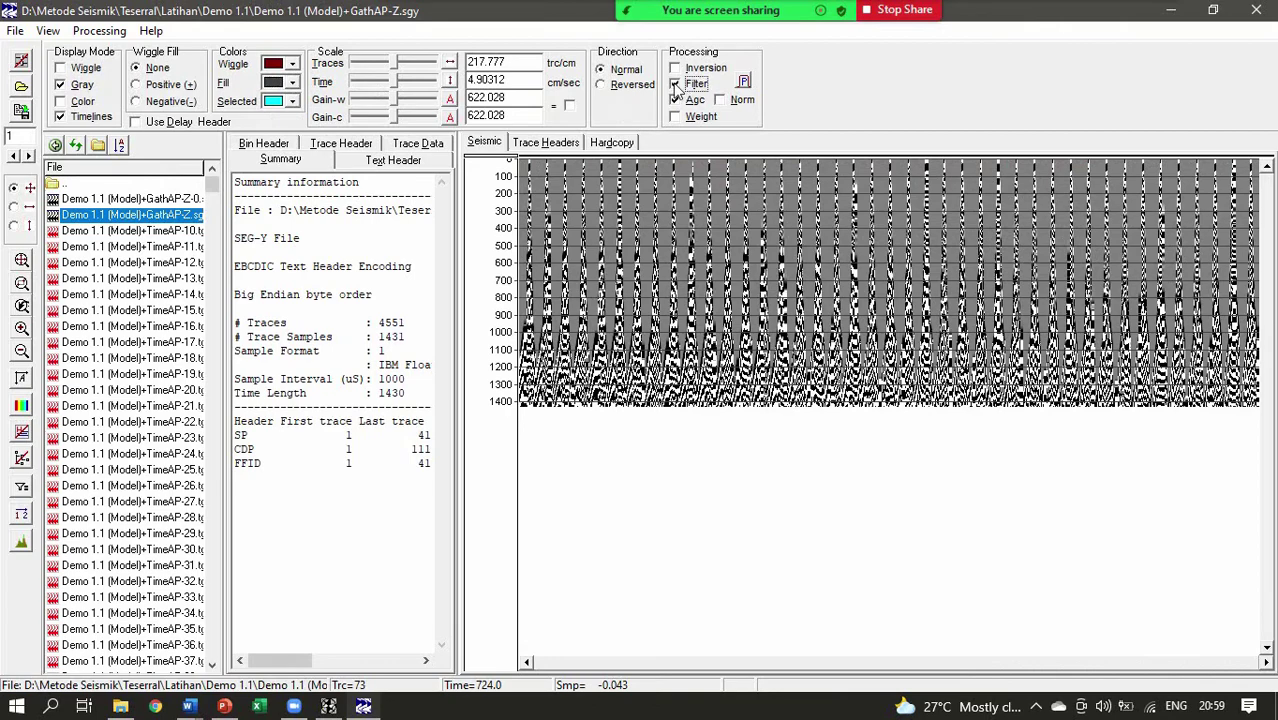
click(675, 99)
click(675, 100)
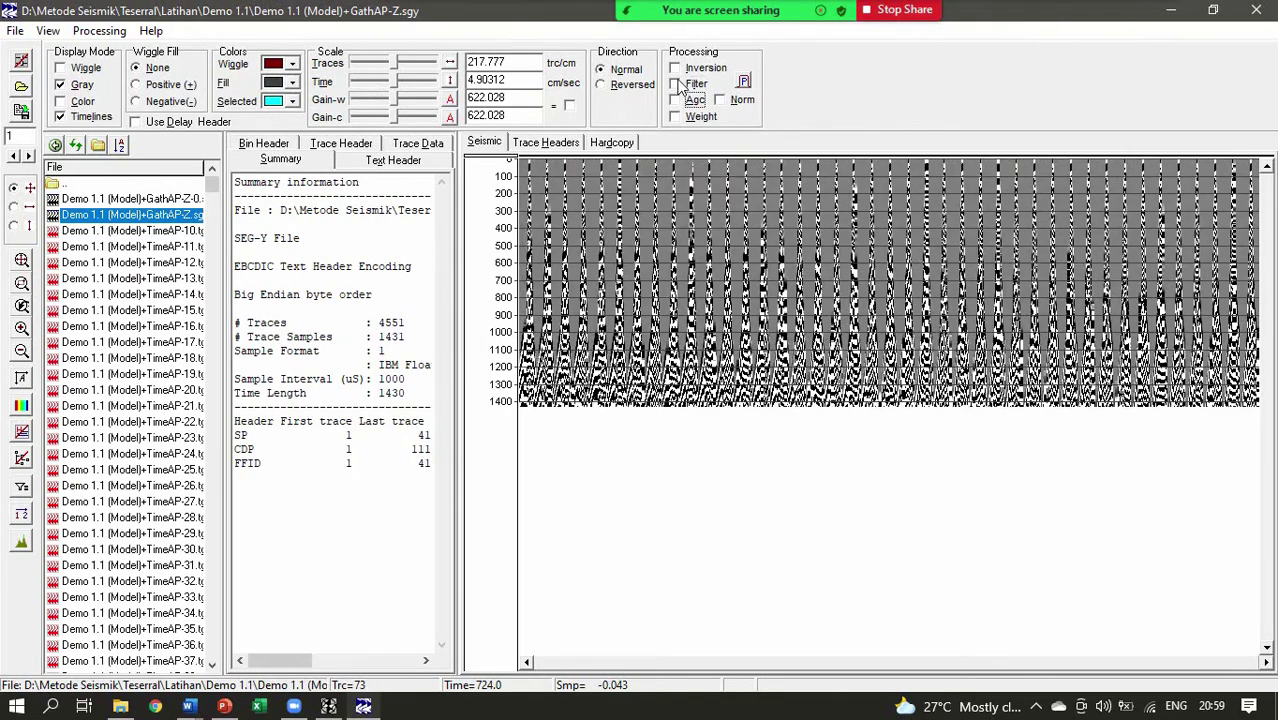
click(675, 70)
click(674, 72)
click(612, 87)
click(625, 72)
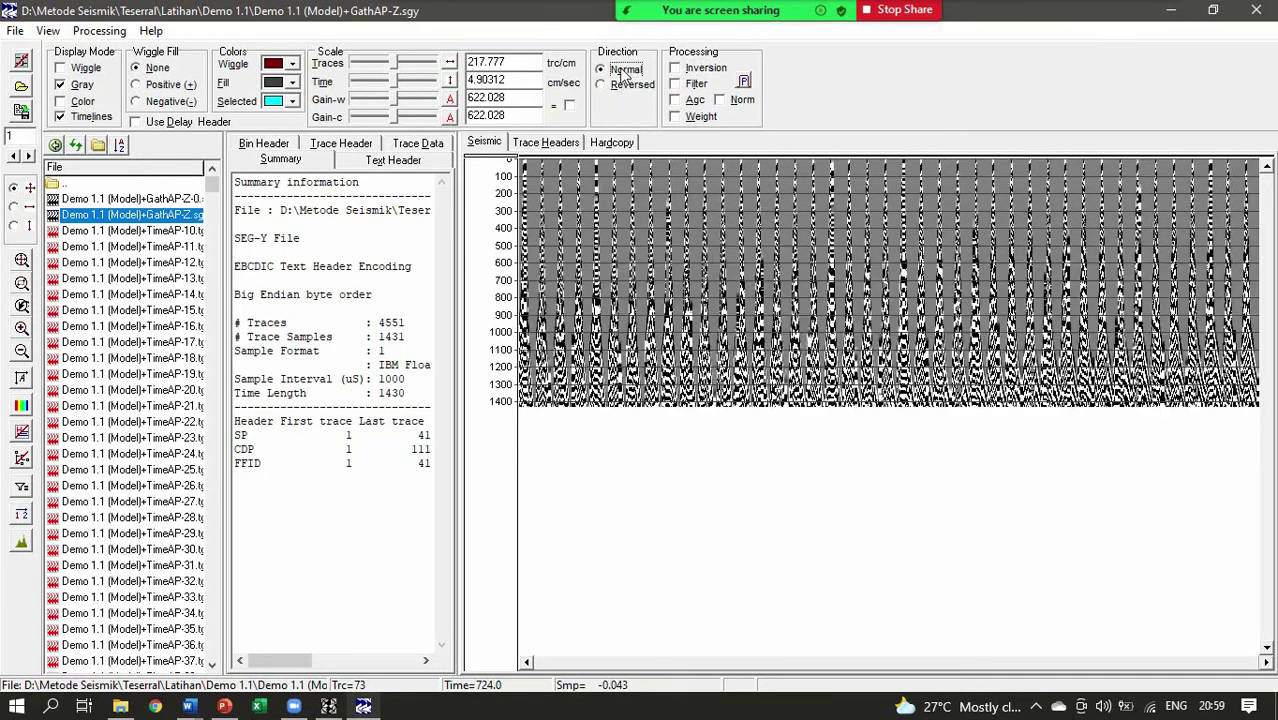
Step: Try the Positive wiggle fill, return it to None, and look through the available fill colors
click(141, 86)
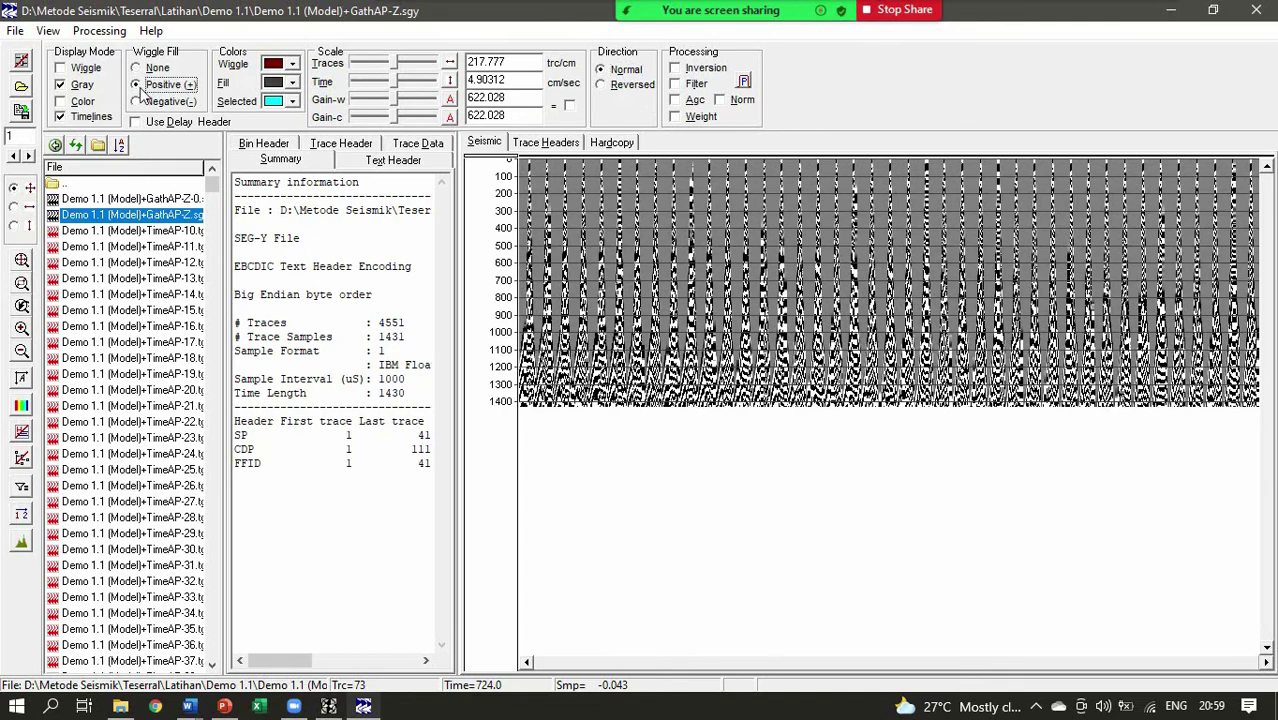
click(137, 68)
click(293, 84)
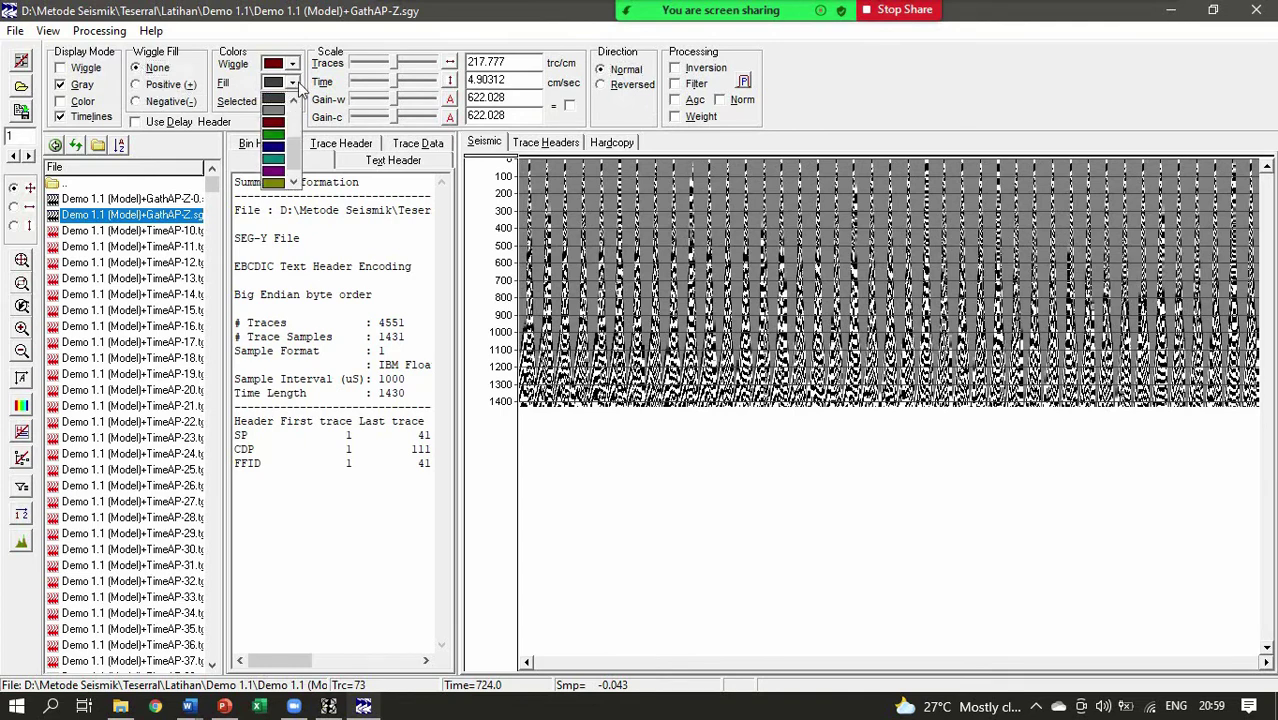
click(297, 88)
click(296, 88)
click(296, 88)
Step: Set the Wiggle color to green and the Selected color to magenta, and select a trace in the Demo 1.1 section
click(293, 63)
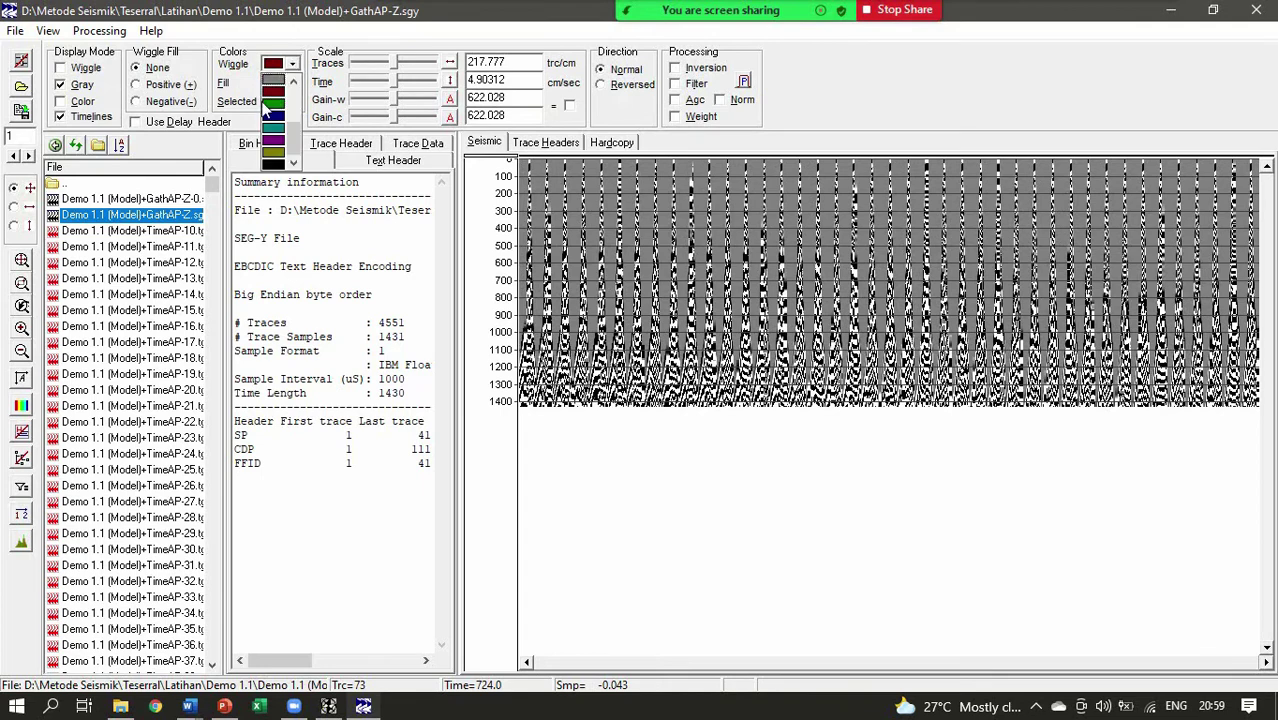
click(274, 108)
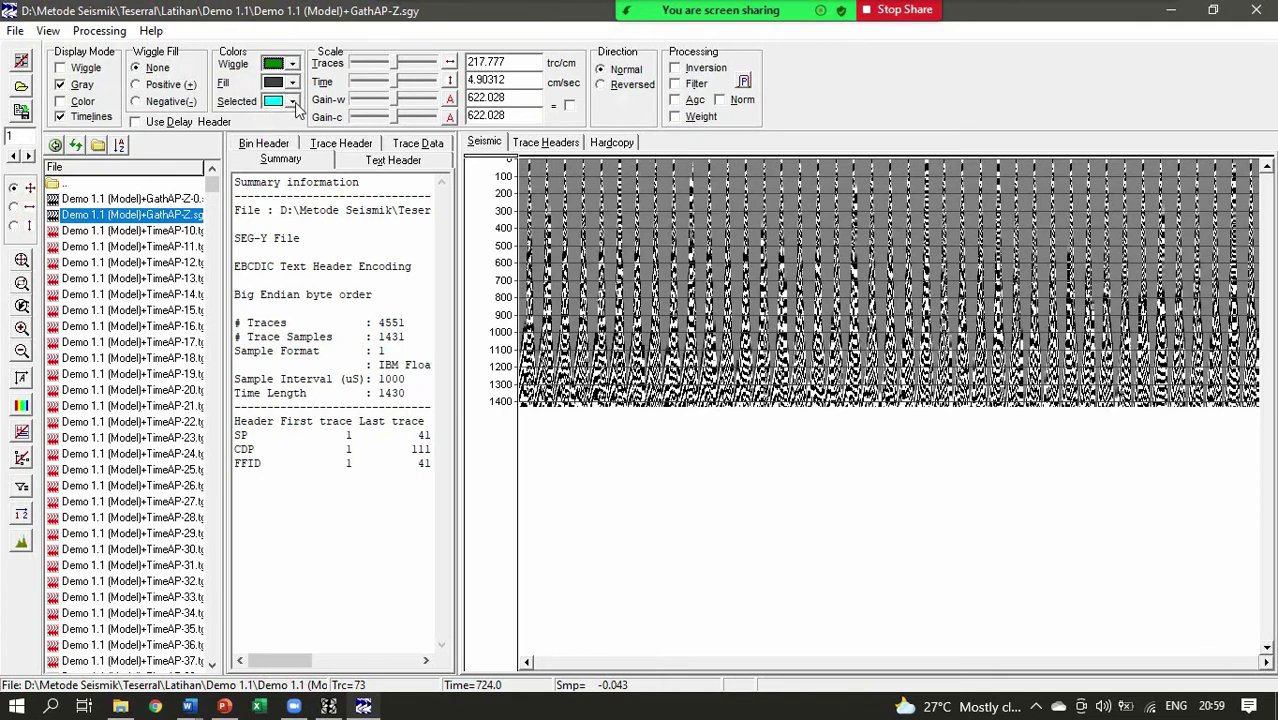
click(293, 101)
click(281, 133)
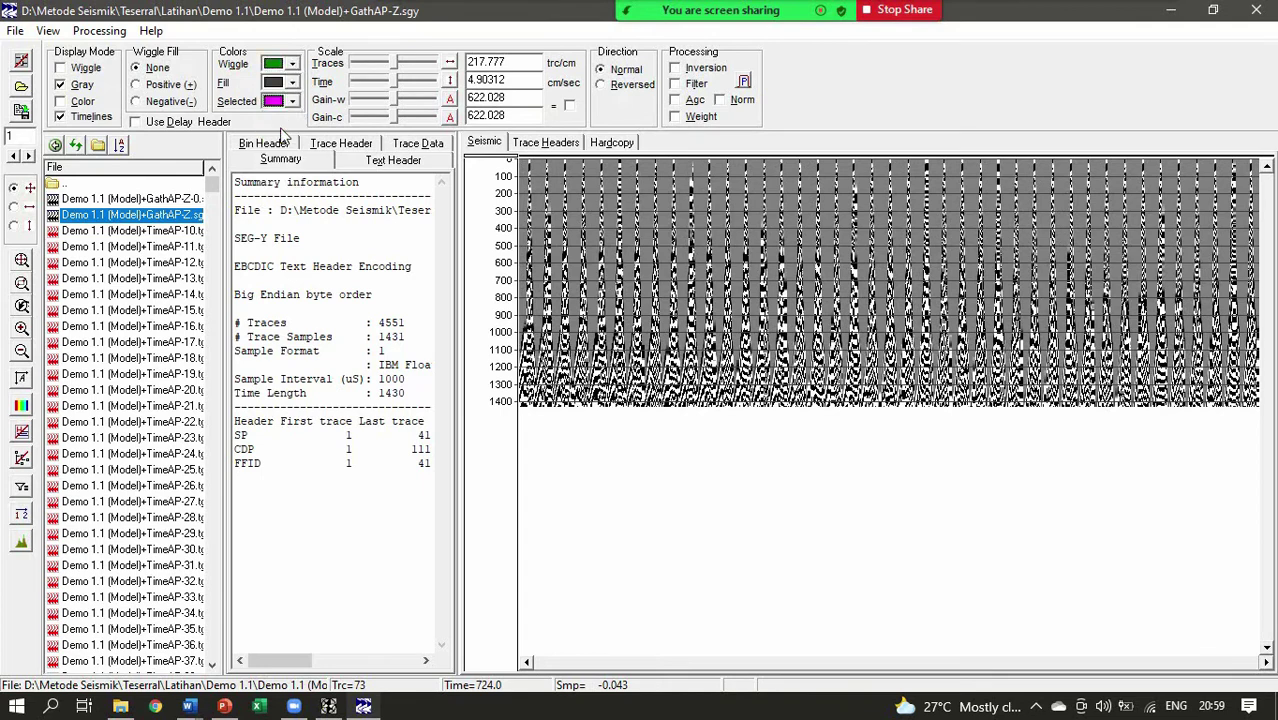
click(540, 242)
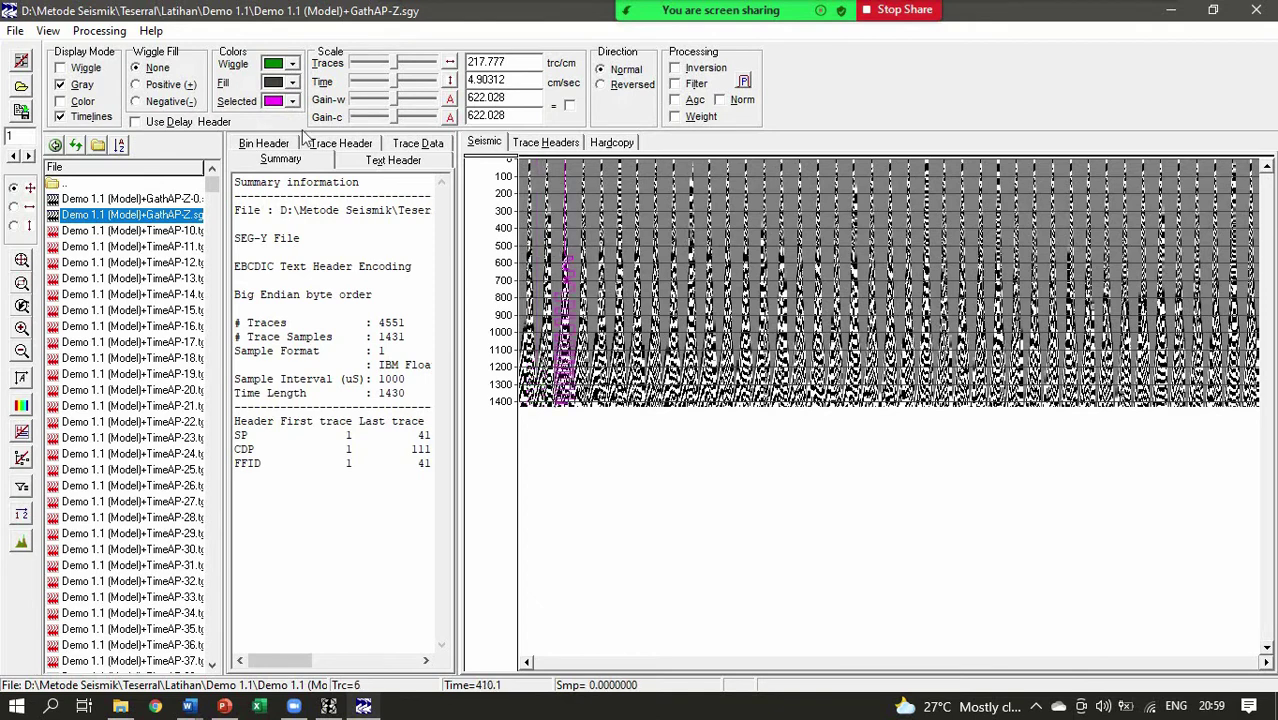
Step: Try the Positive wiggle fill, return it to None, and enable AGC for the Demo 1.1 gathers
click(165, 85)
click(145, 69)
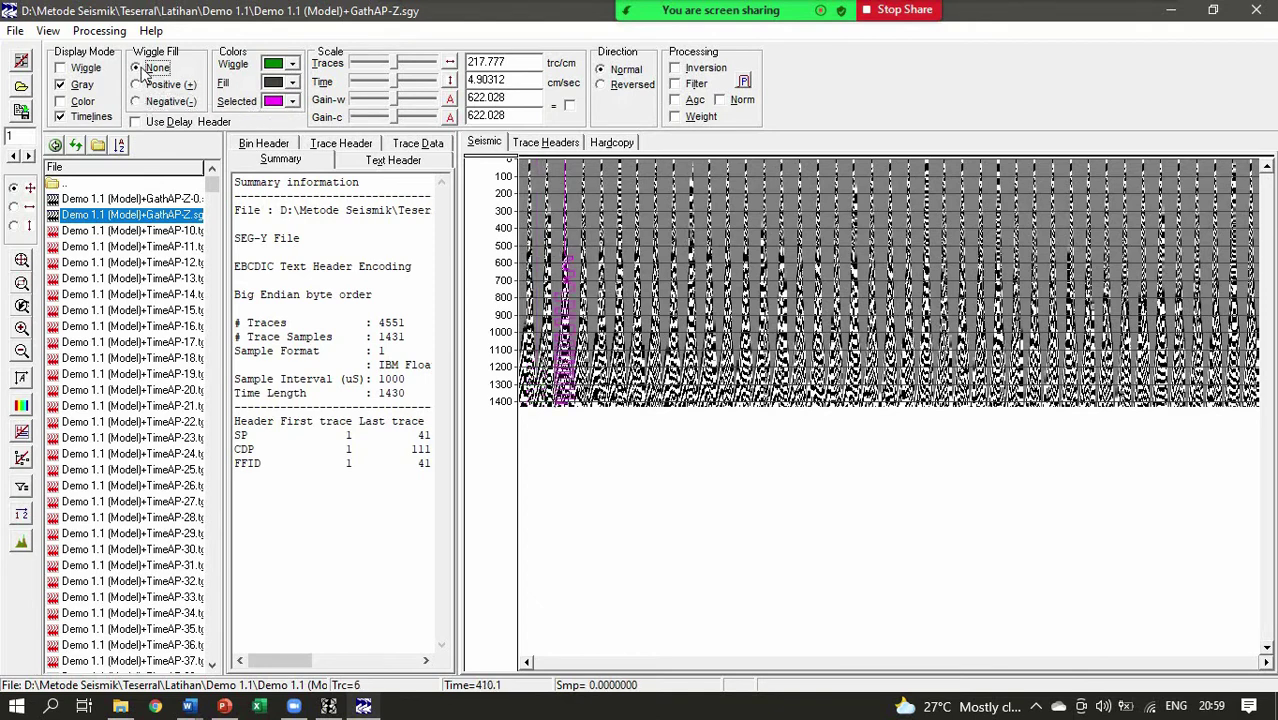
click(61, 117)
click(677, 101)
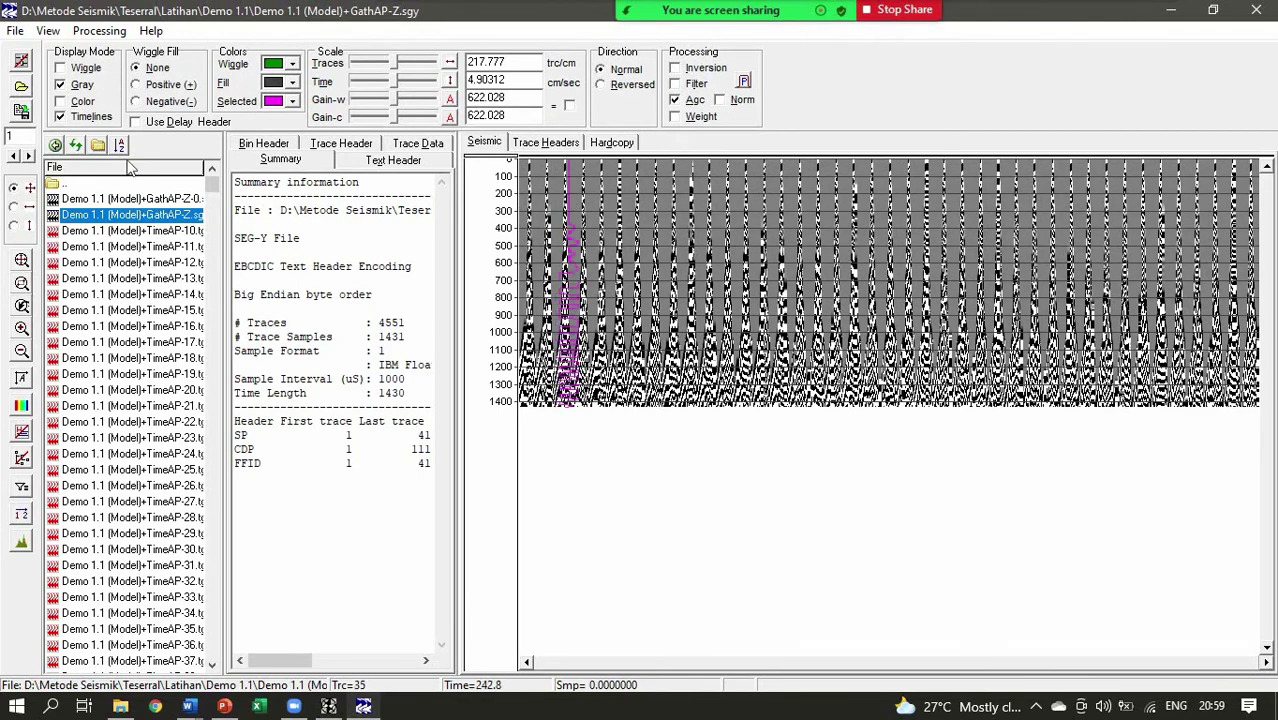
Step: Turn off Timelines and turn on the Wiggle display mode for the Demo 1.1 gathers
click(62, 117)
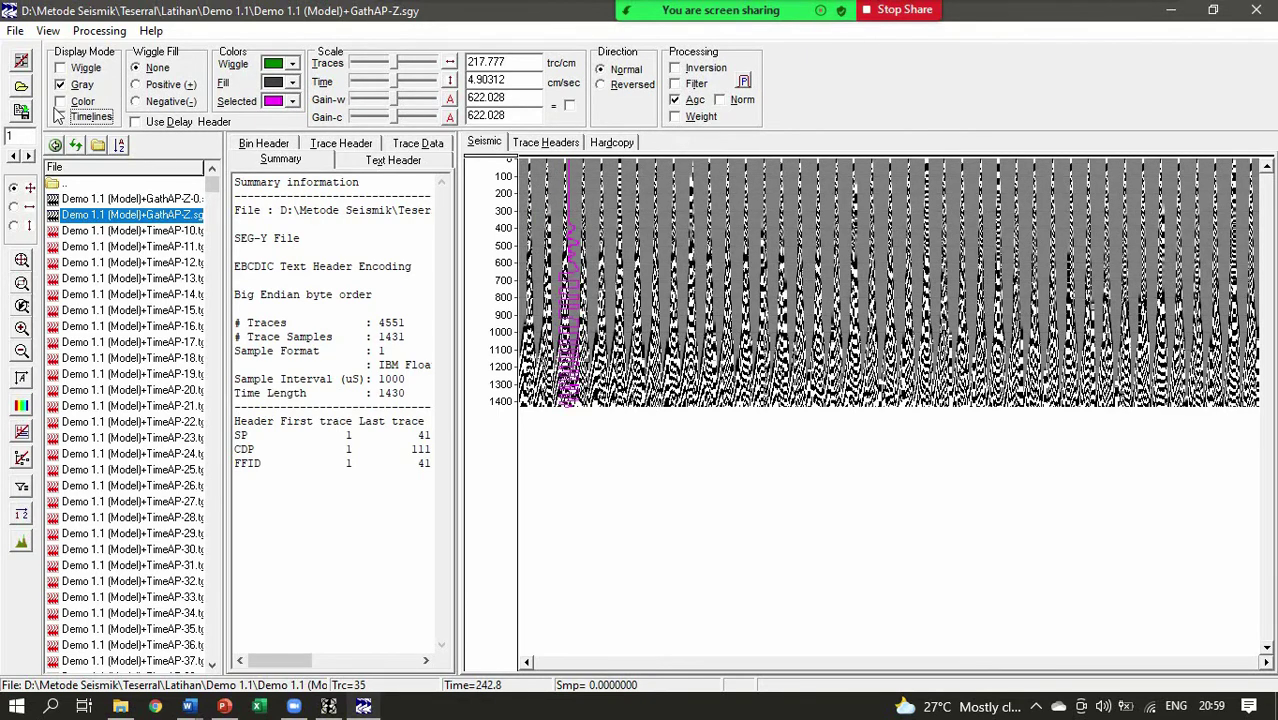
click(61, 68)
click(61, 85)
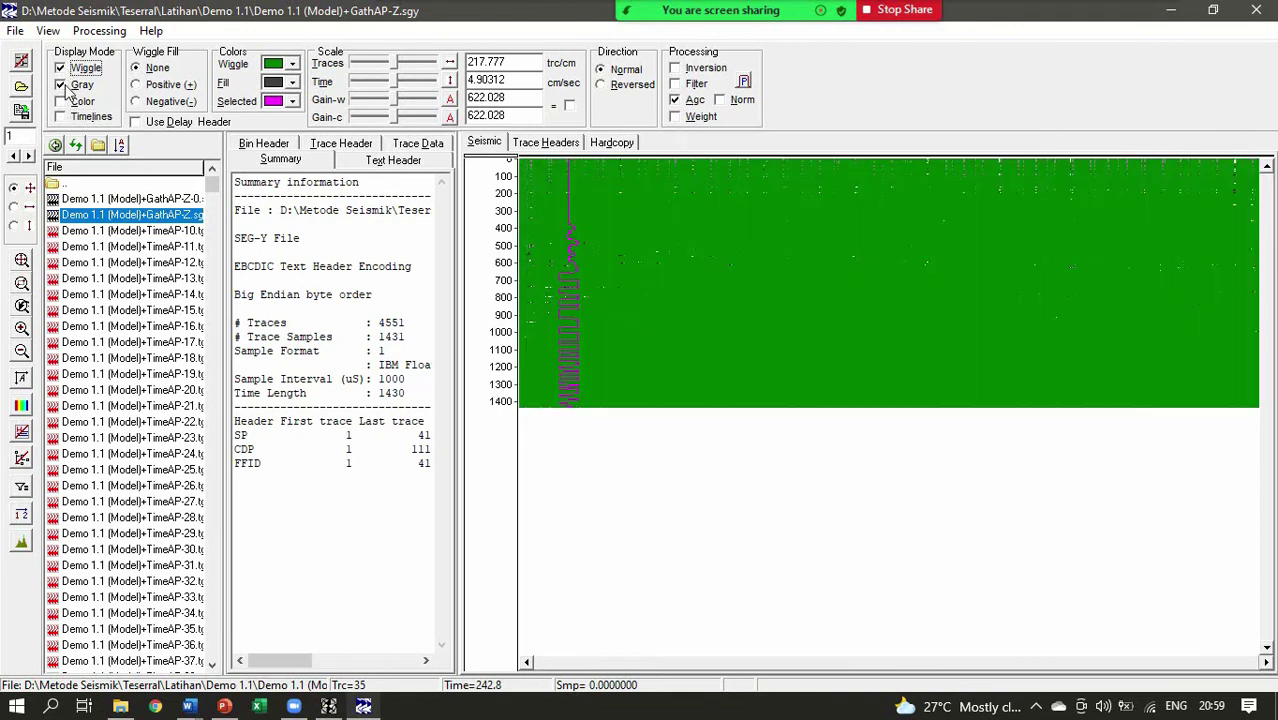
Step: Compare the Gray and Color display modes on the Demo 1.1 gathers, leaving only Color on with Wiggle off
click(61, 102)
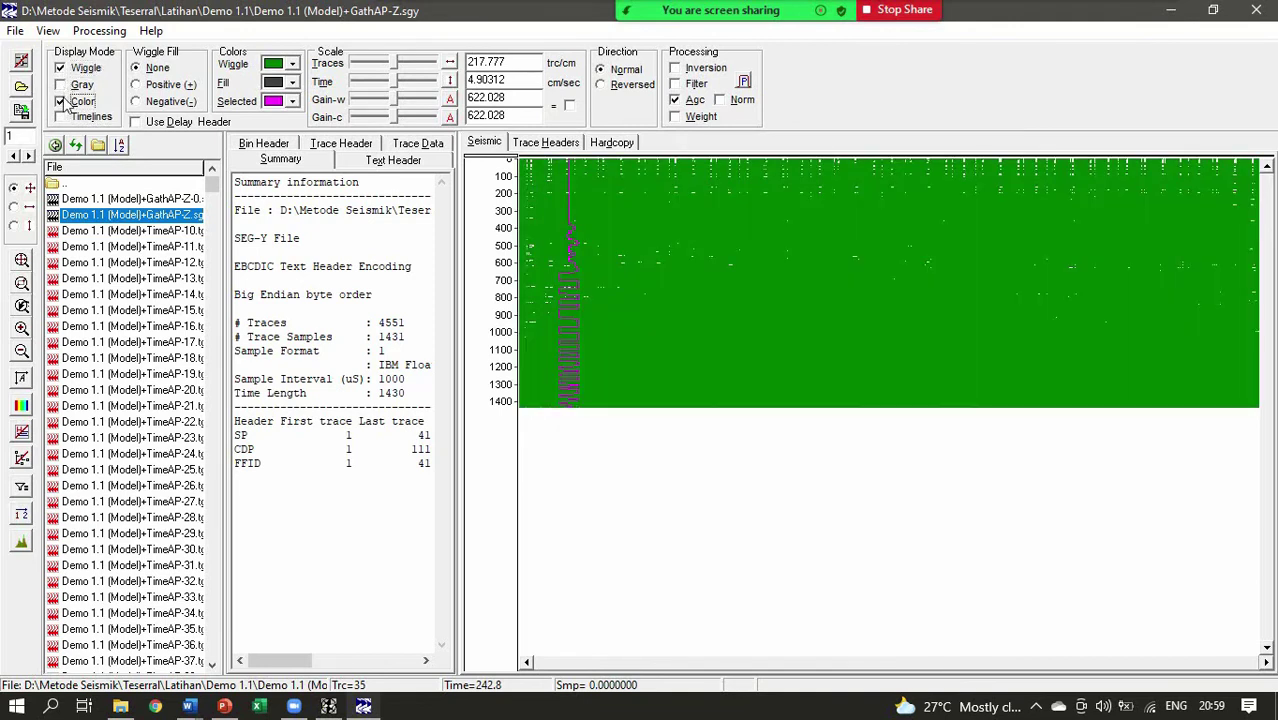
click(61, 86)
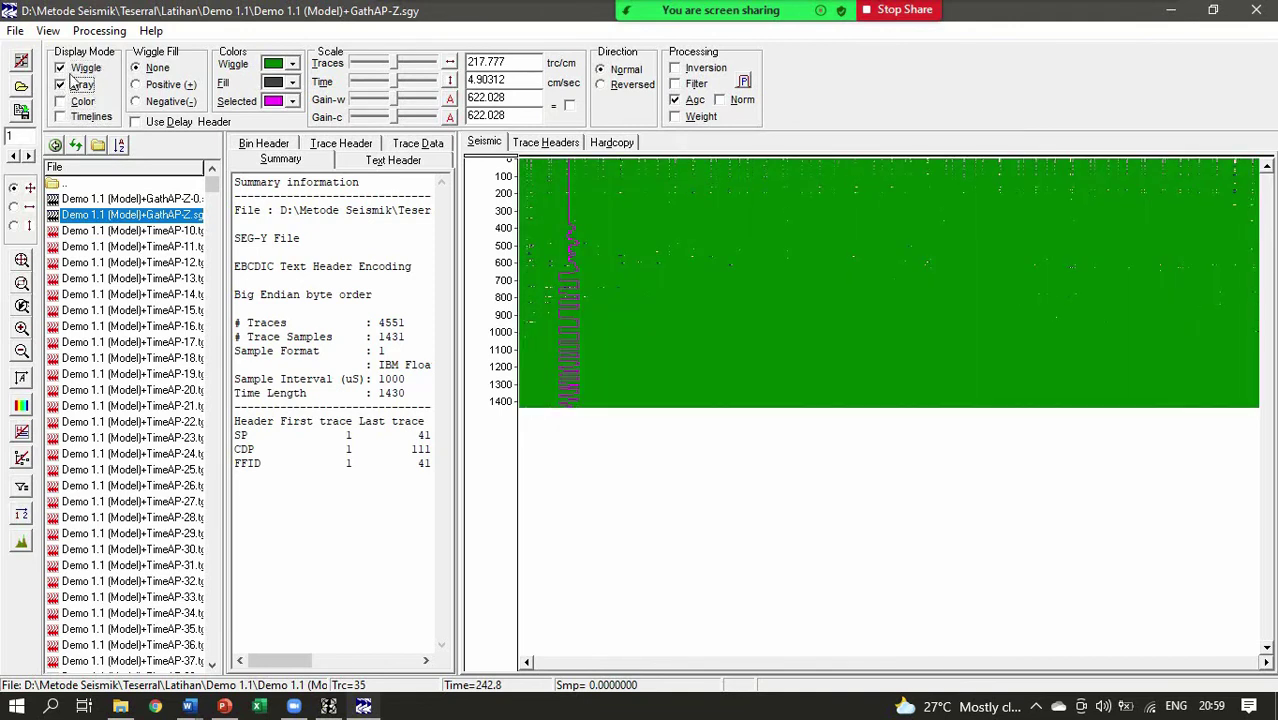
click(61, 68)
click(61, 102)
click(61, 68)
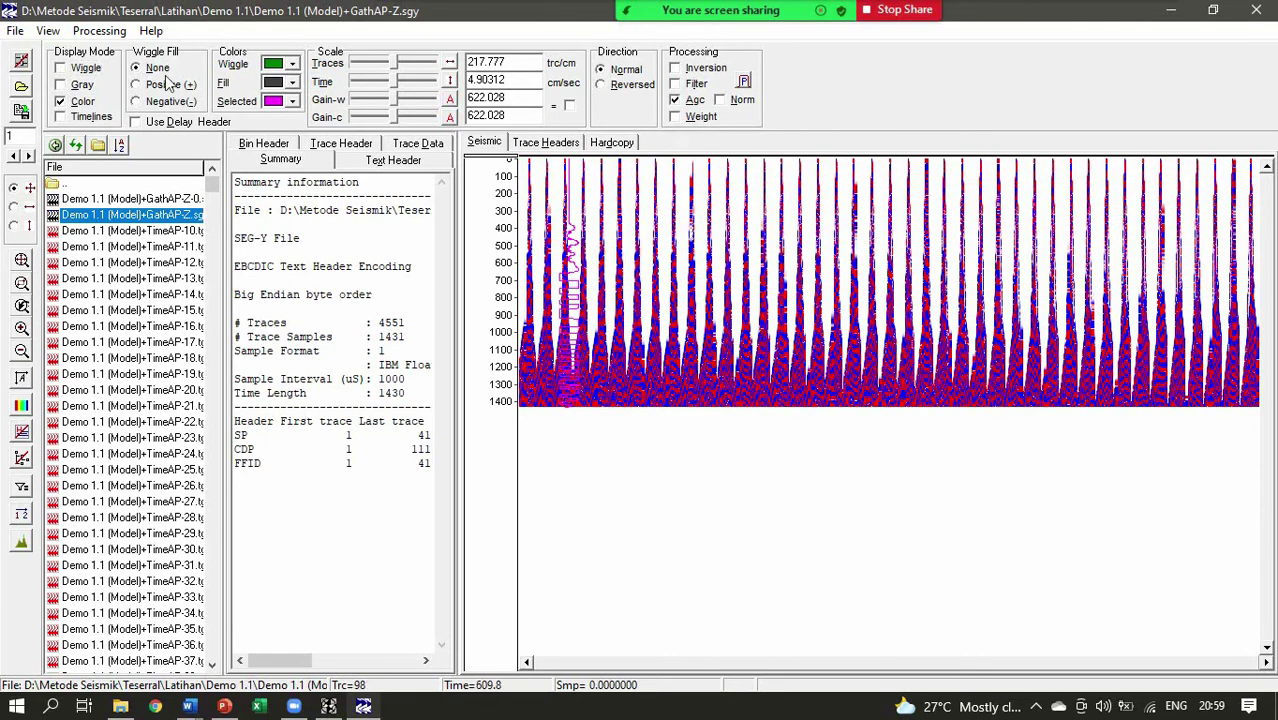
Step: Turn on Timelines for the Demo 1.1 gathers and examine the enlarged color section
click(88, 117)
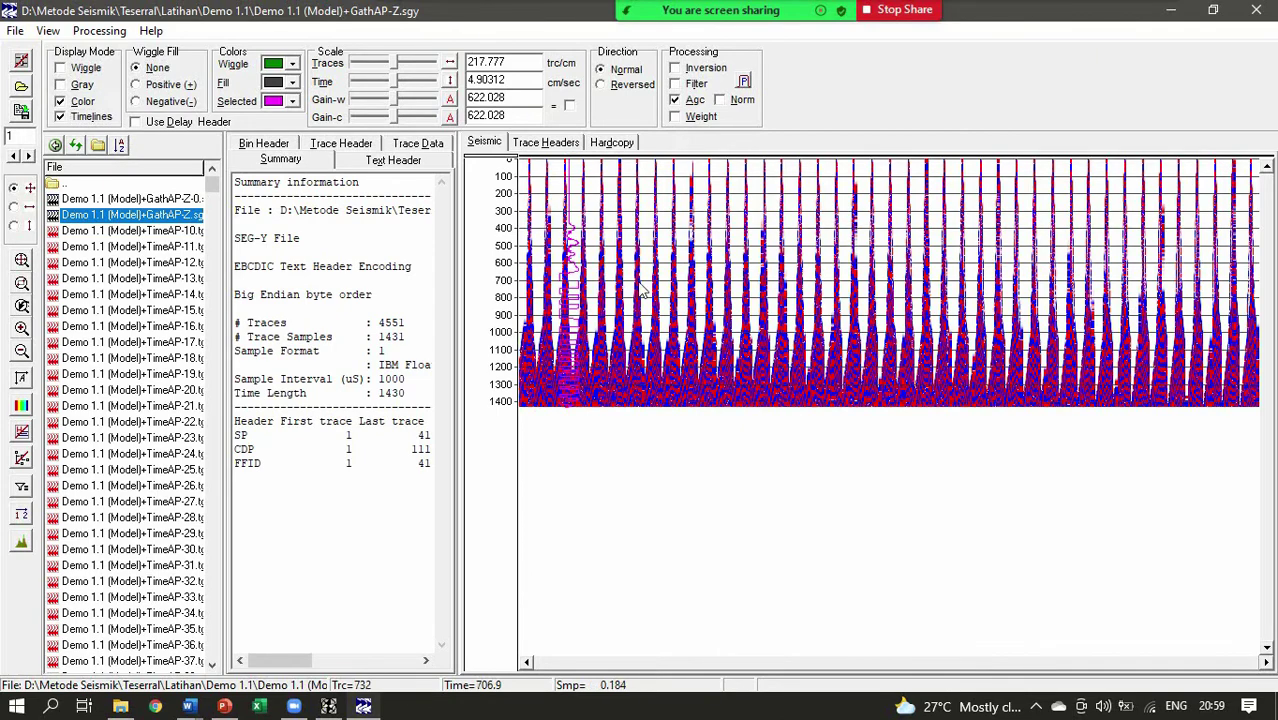
scroll(643, 290, up, 2)
scroll(643, 290, up, 3)
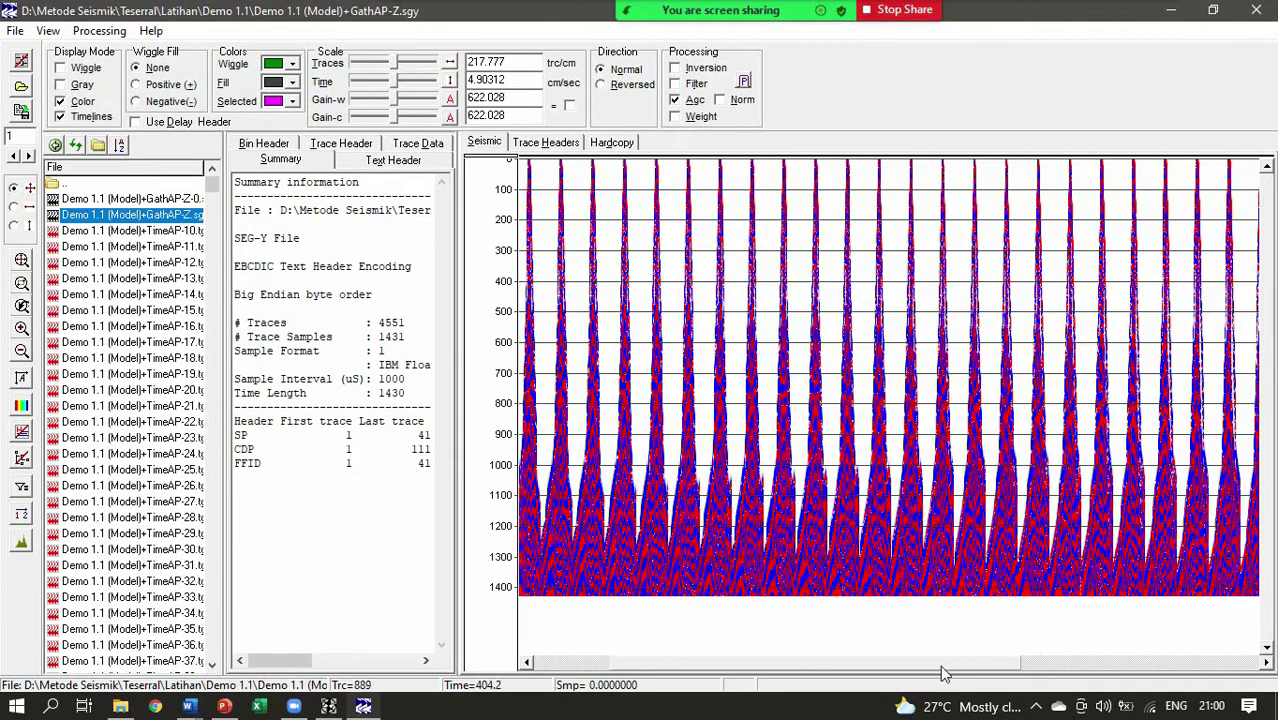
drag(942, 667, 864, 670)
scroll(672, 460, down, 1)
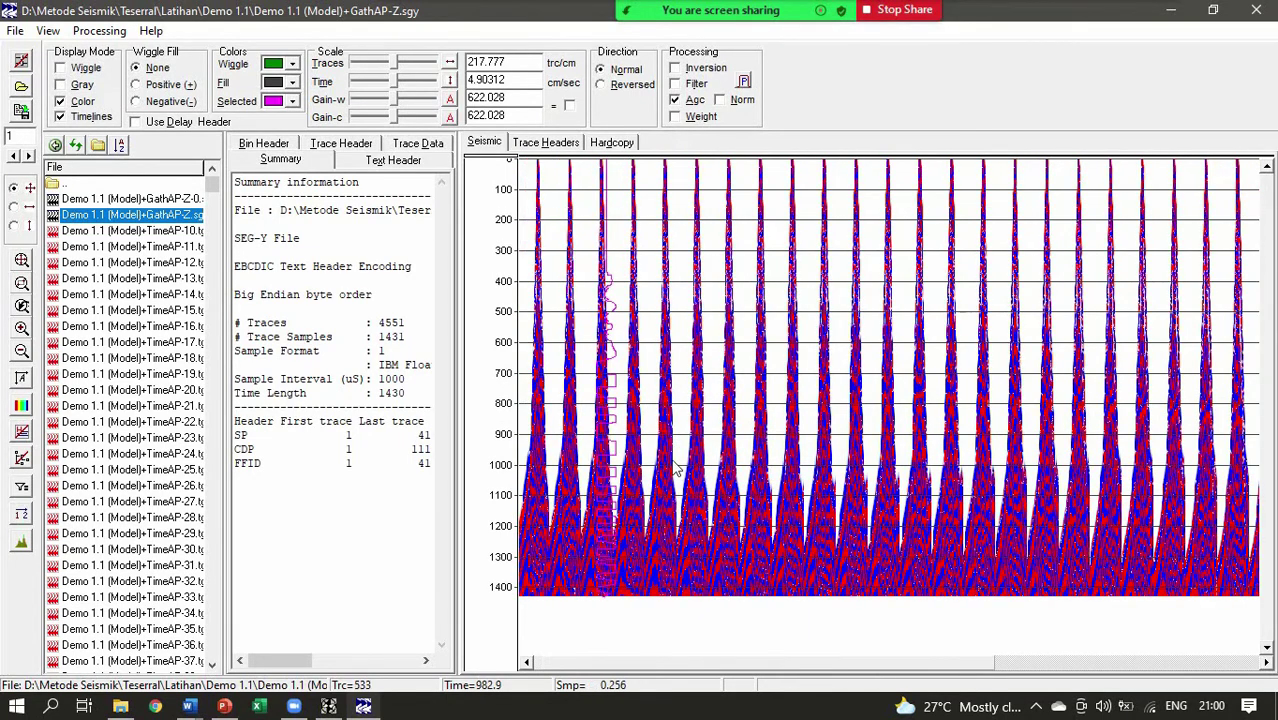
scroll(672, 467, down, 1)
Step: Go up to the parent folder, enter the Demo 2.0 folder and open Demo 2.0.sgy
click(55, 186)
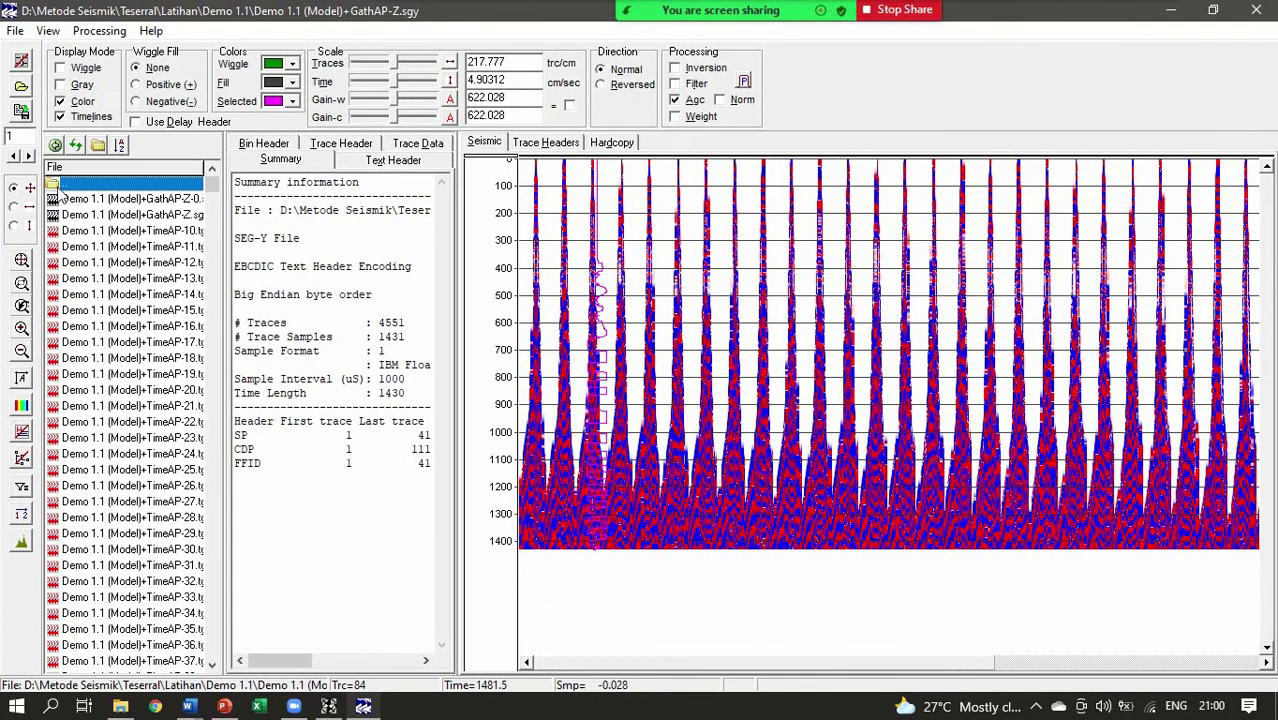
double_click(59, 189)
double_click(93, 249)
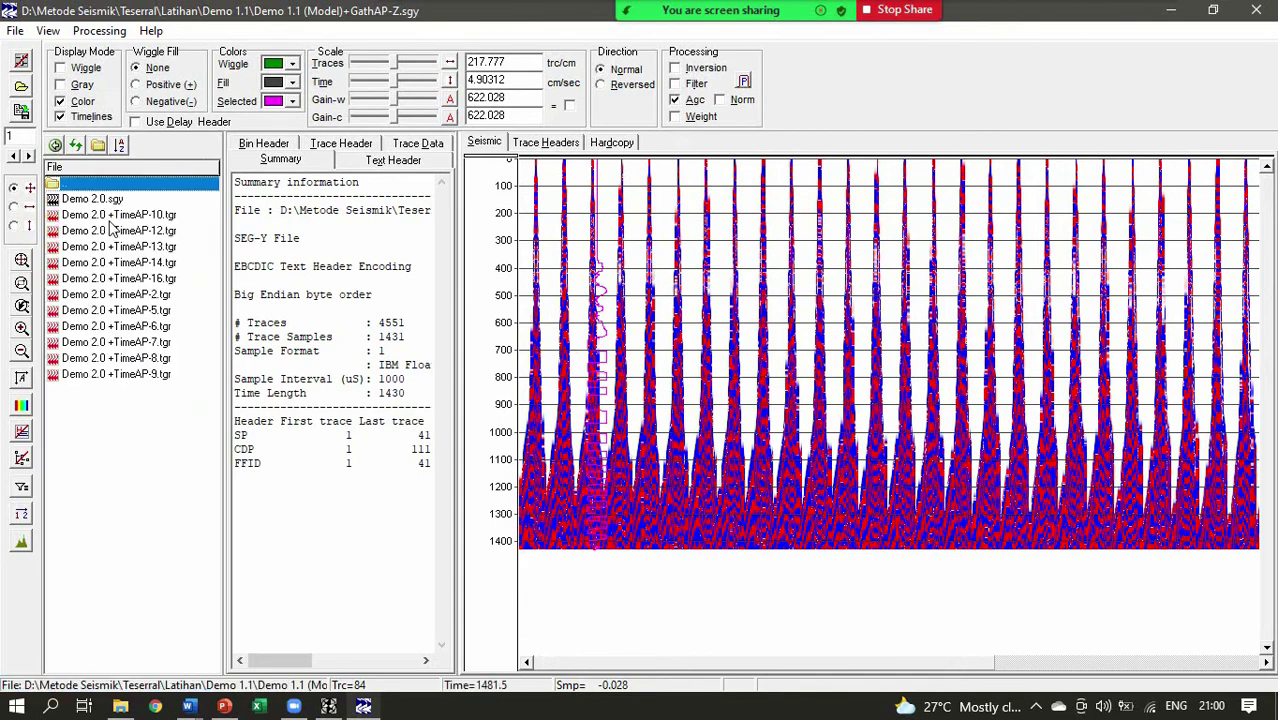
click(108, 199)
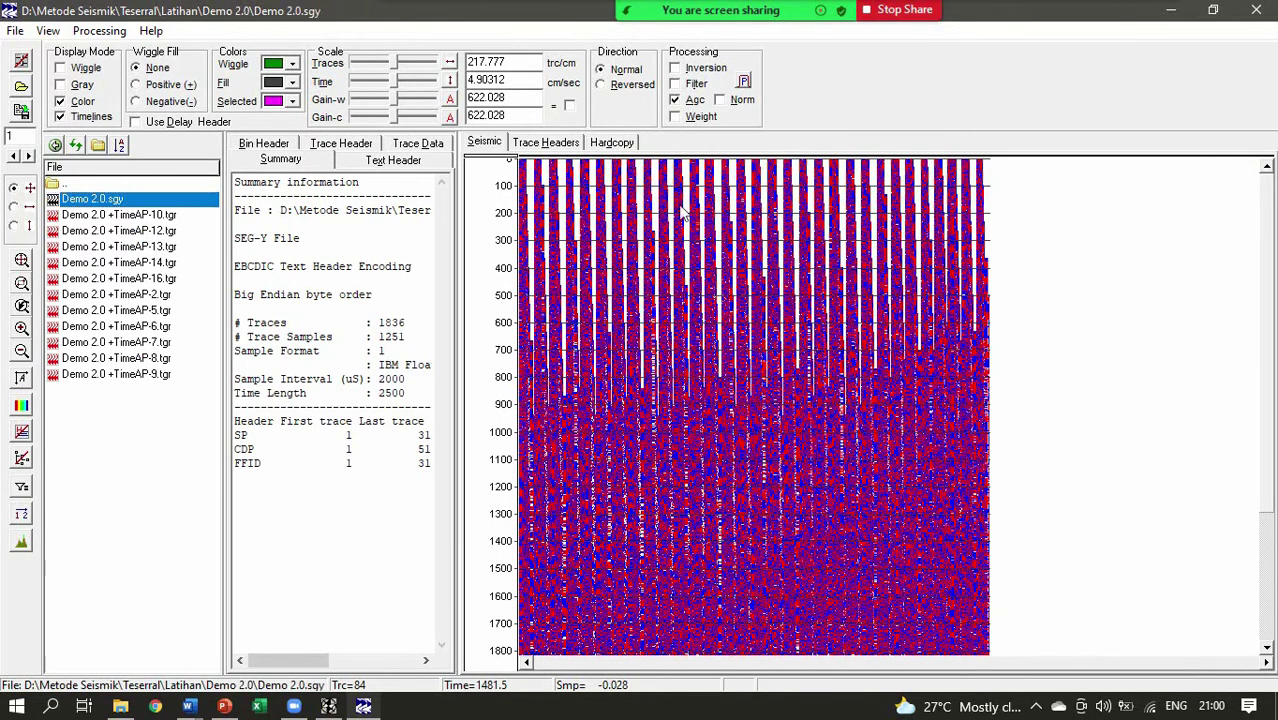
Step: Toggle Timelines off and back on, and fit the Demo 2.0 trace and time scales to the display area
click(61, 117)
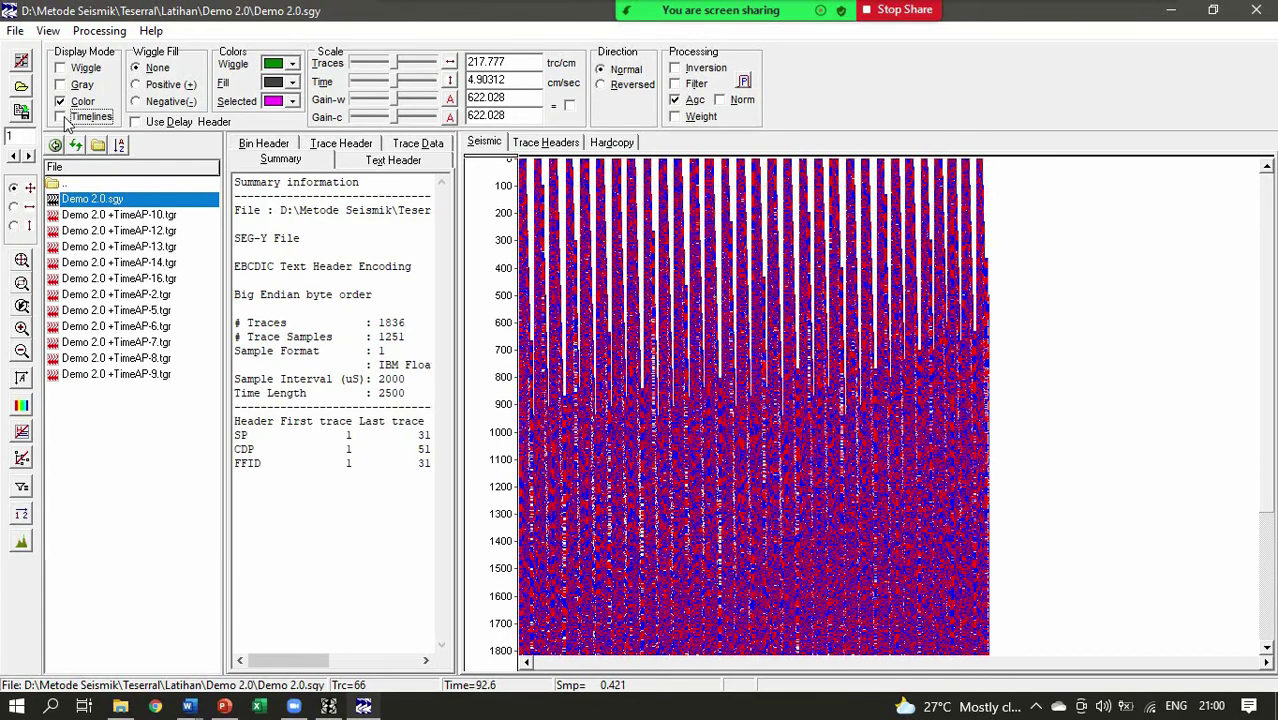
click(61, 117)
click(450, 63)
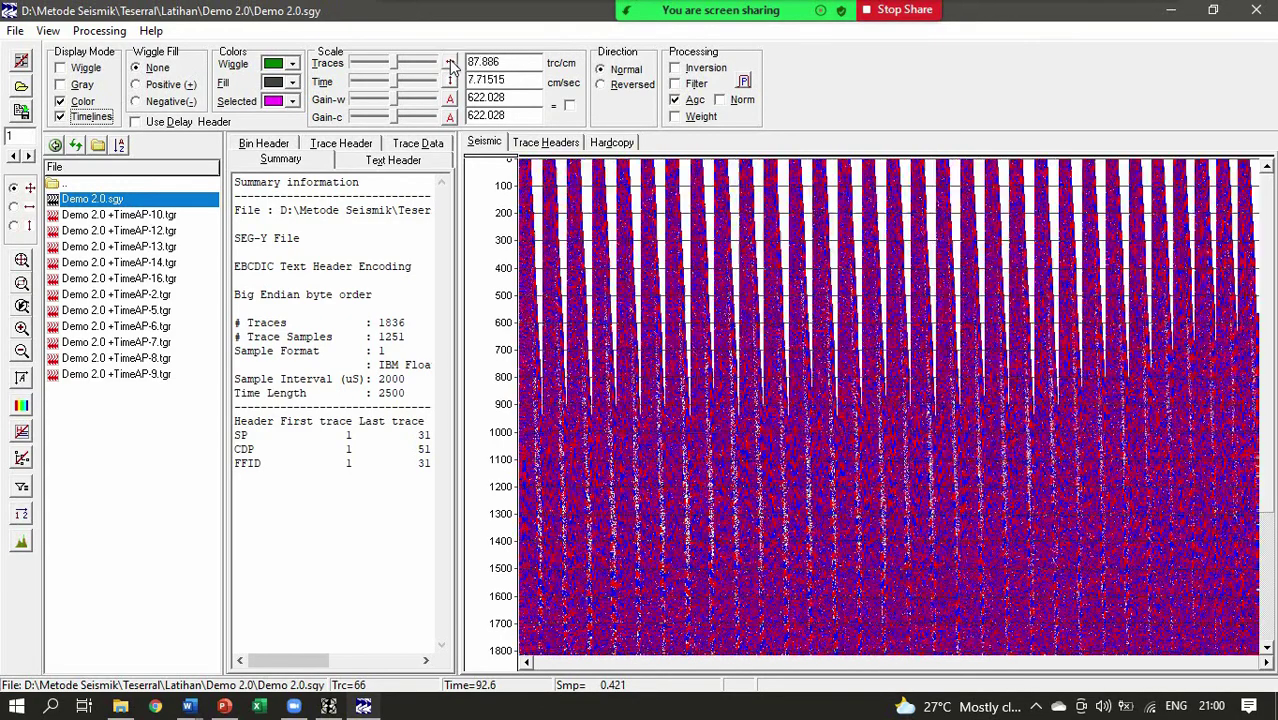
scroll(669, 288, down, 1)
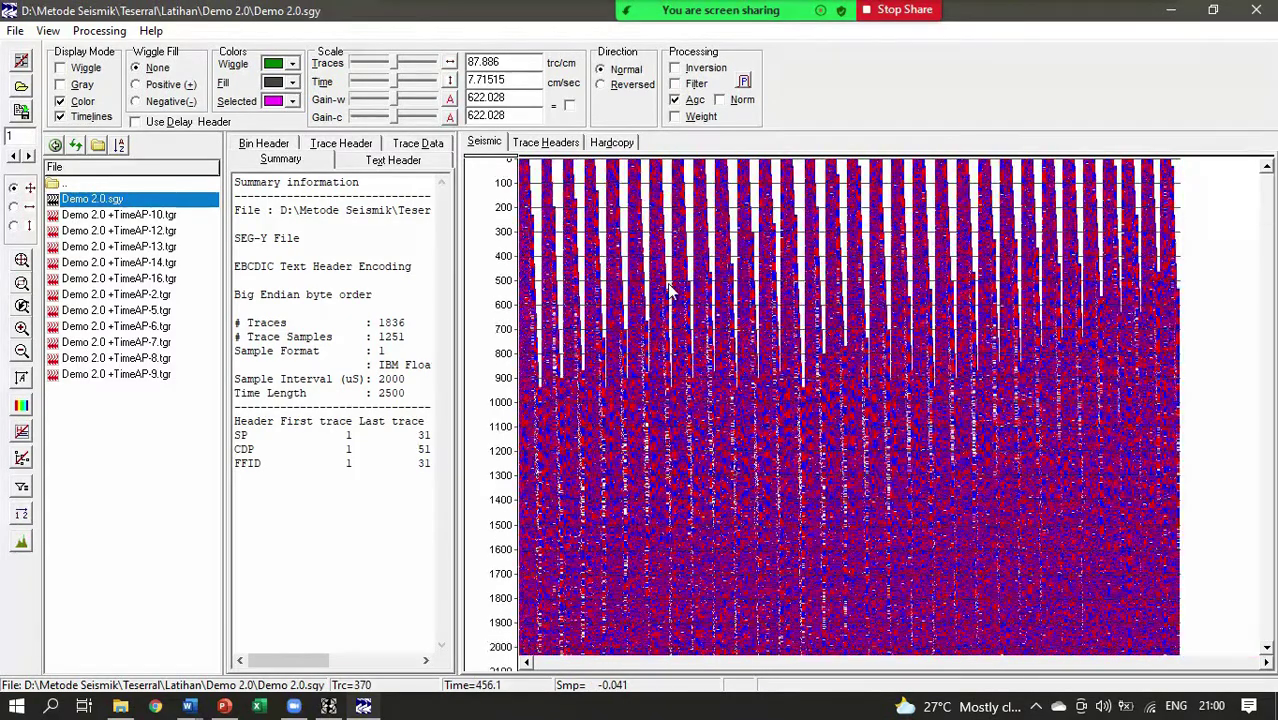
click(450, 80)
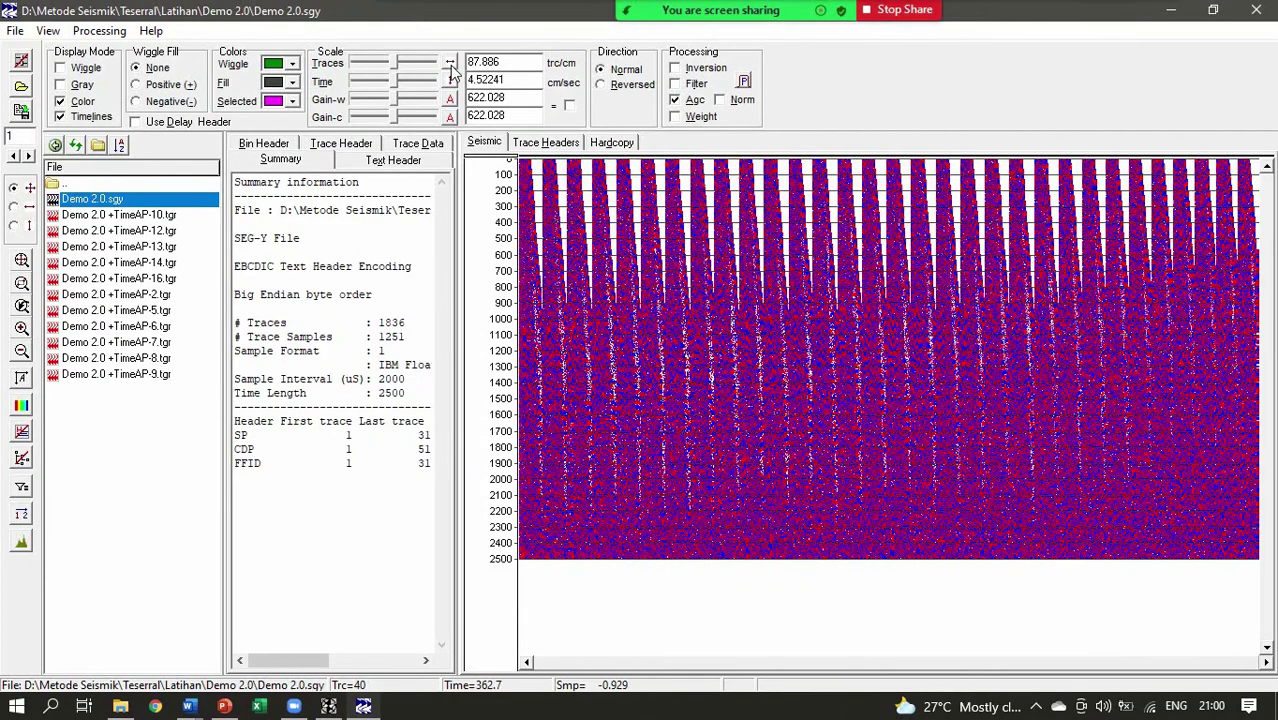
Step: Shrink the Demo 2.0 section and refit its traces to the display width, readjusting the time scale as well
scroll(665, 280, down, 4)
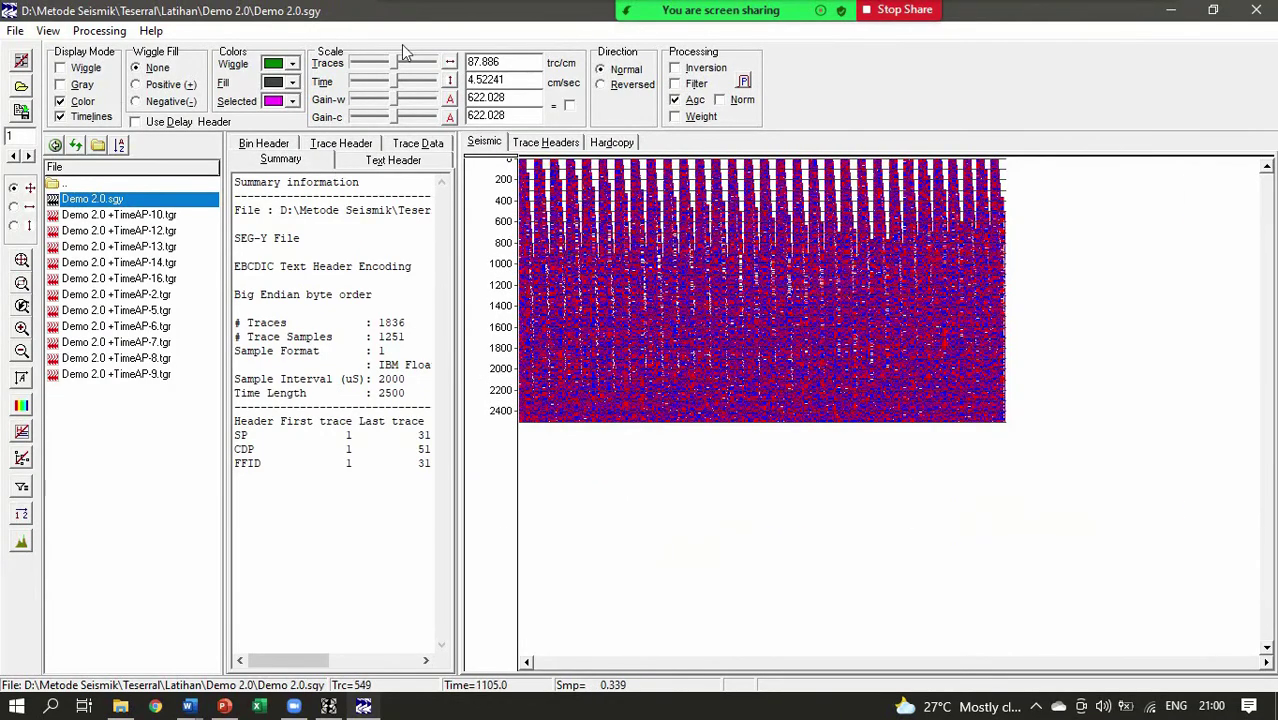
click(451, 65)
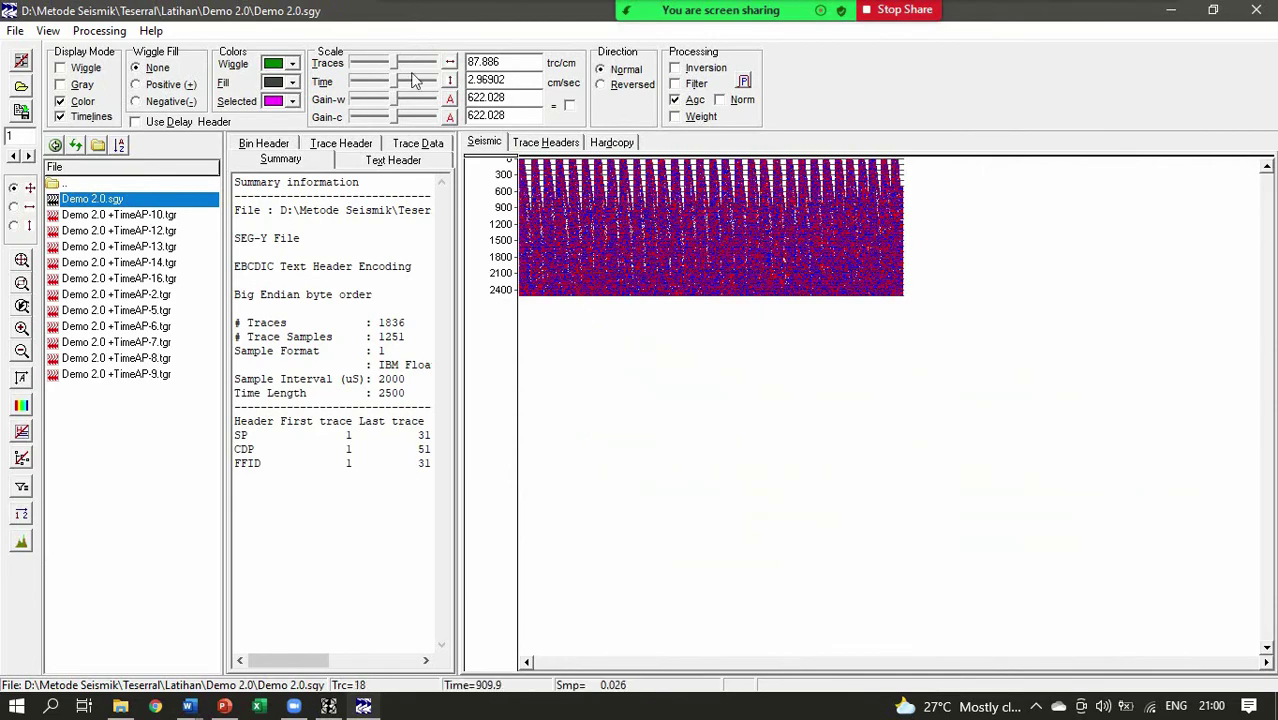
click(451, 65)
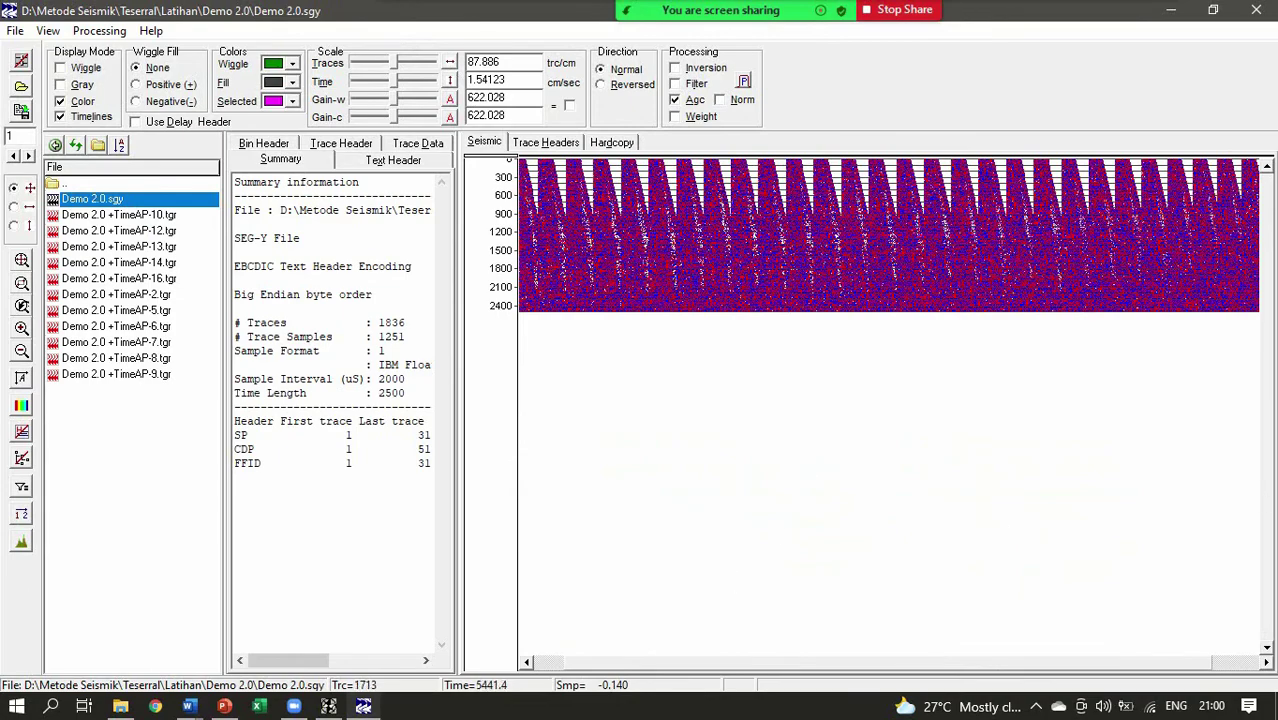
click(1269, 400)
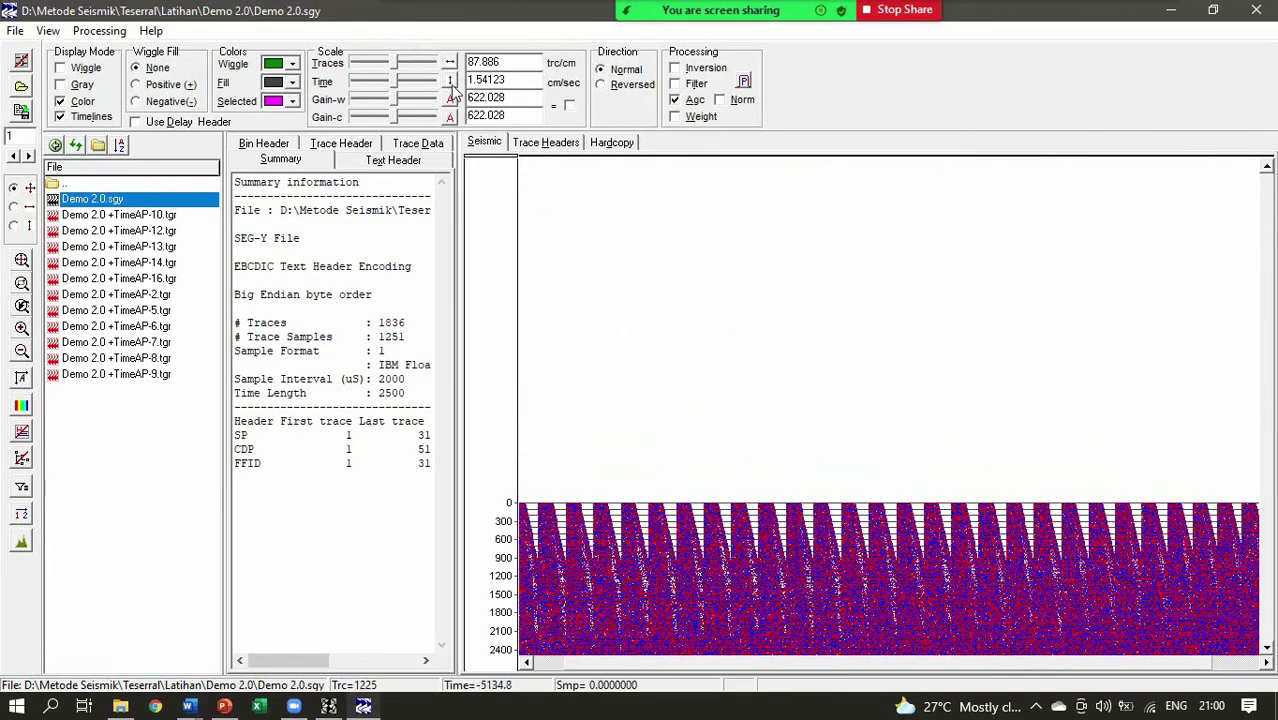
click(450, 82)
click(450, 63)
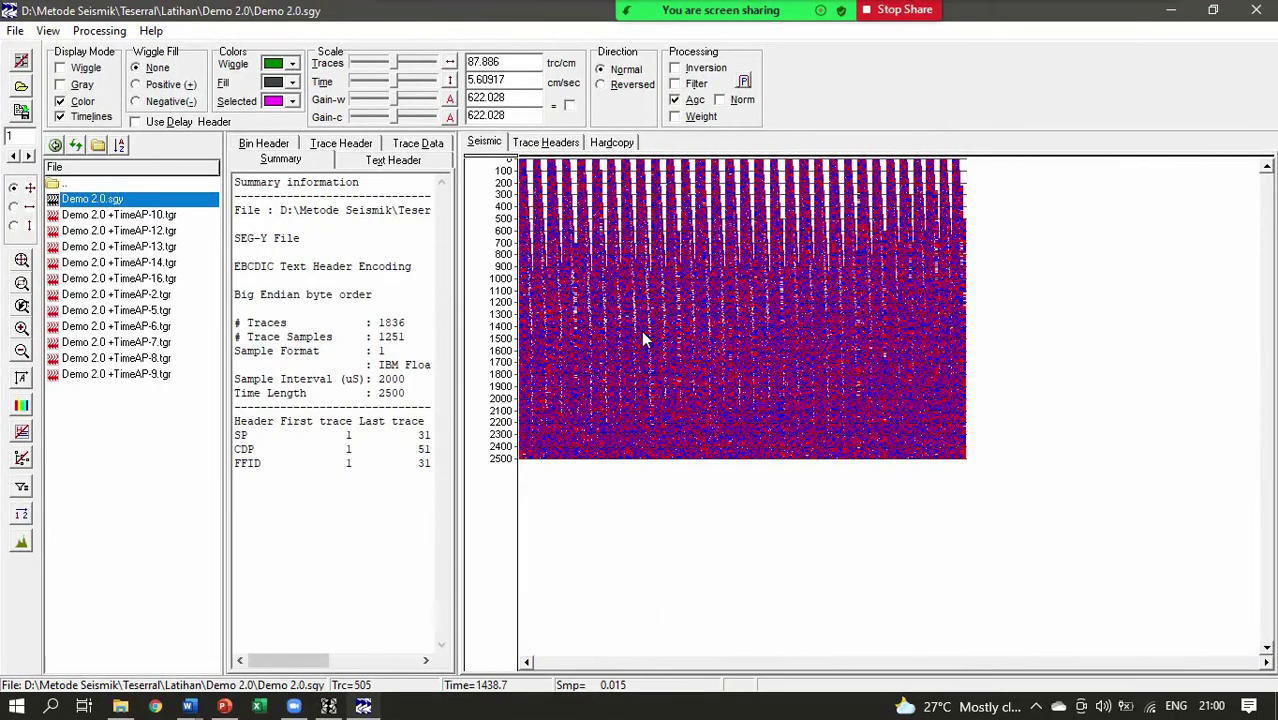
click(451, 63)
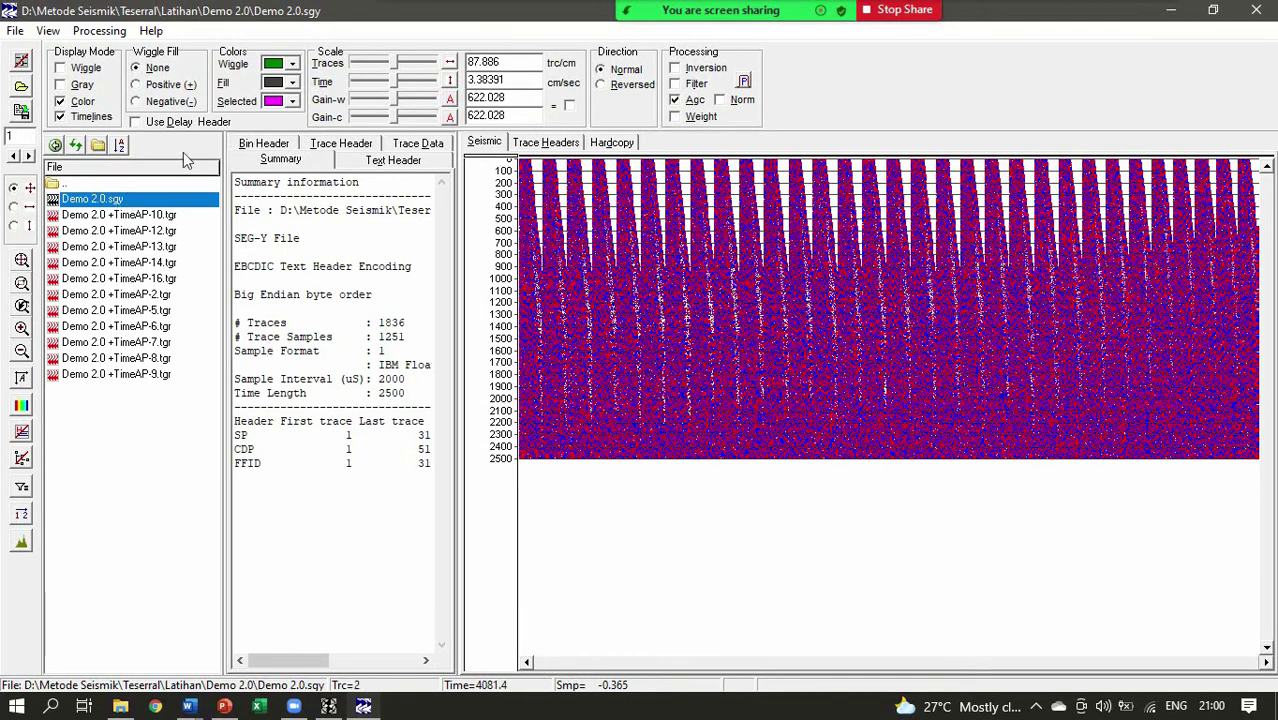
Step: Return to Demo 2.0.sgy and narrow the file list and the summary area to give the seismic section more room
click(222, 236)
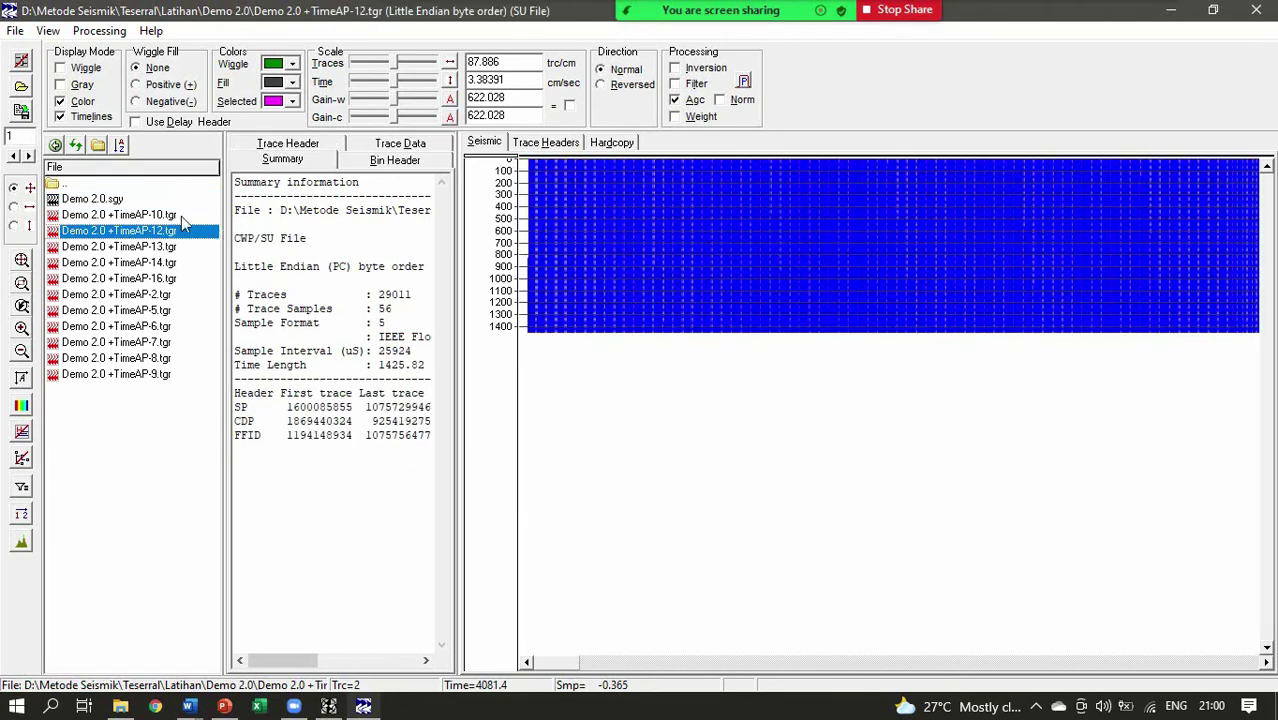
click(112, 199)
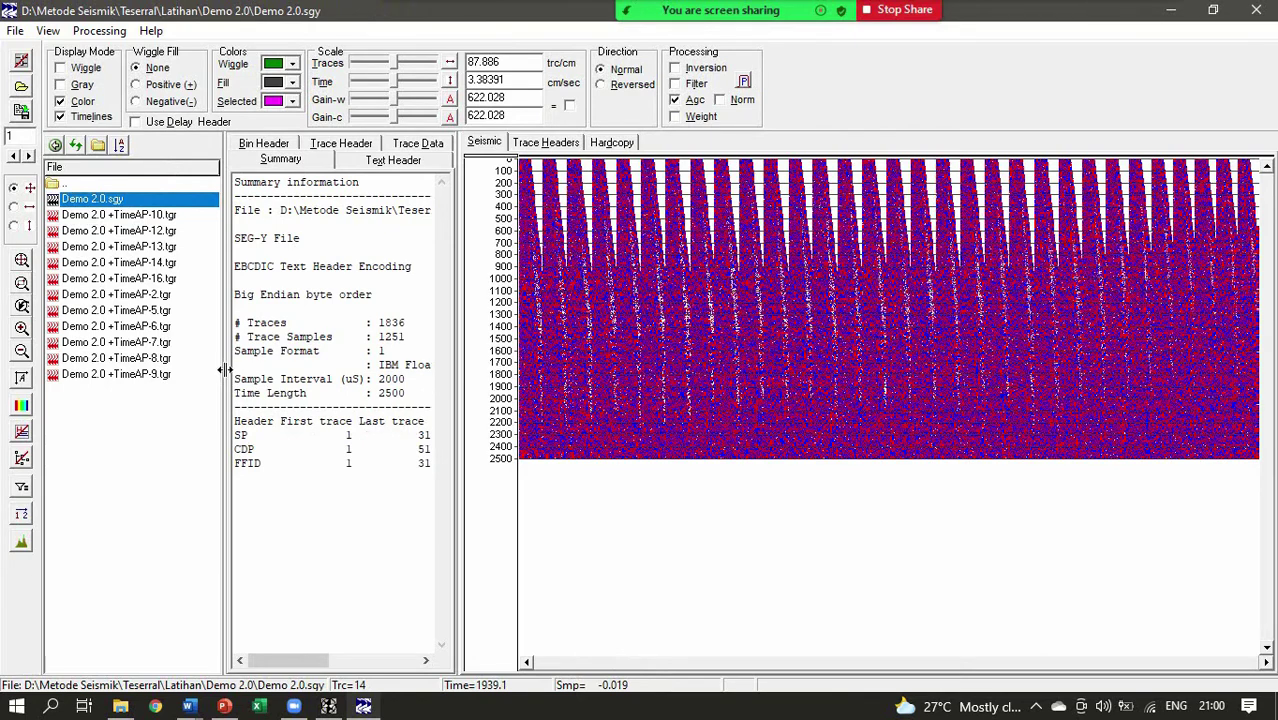
drag(224, 370, 139, 371)
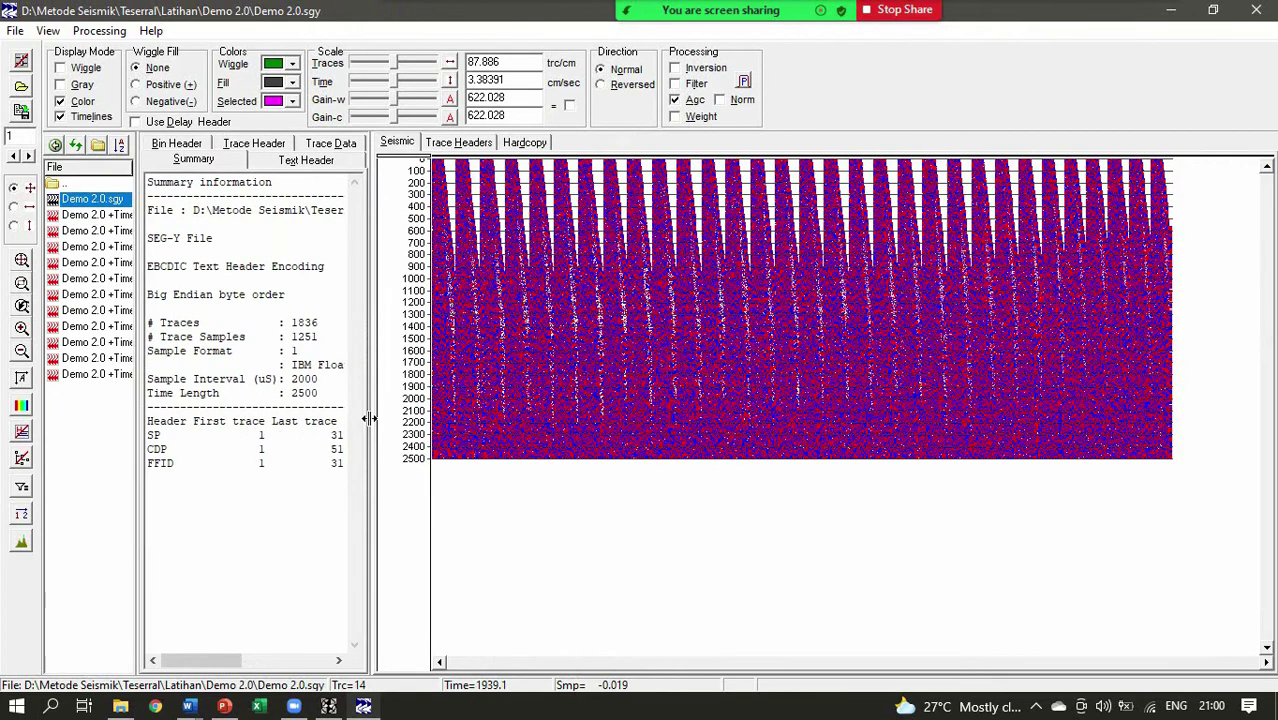
drag(369, 418, 314, 418)
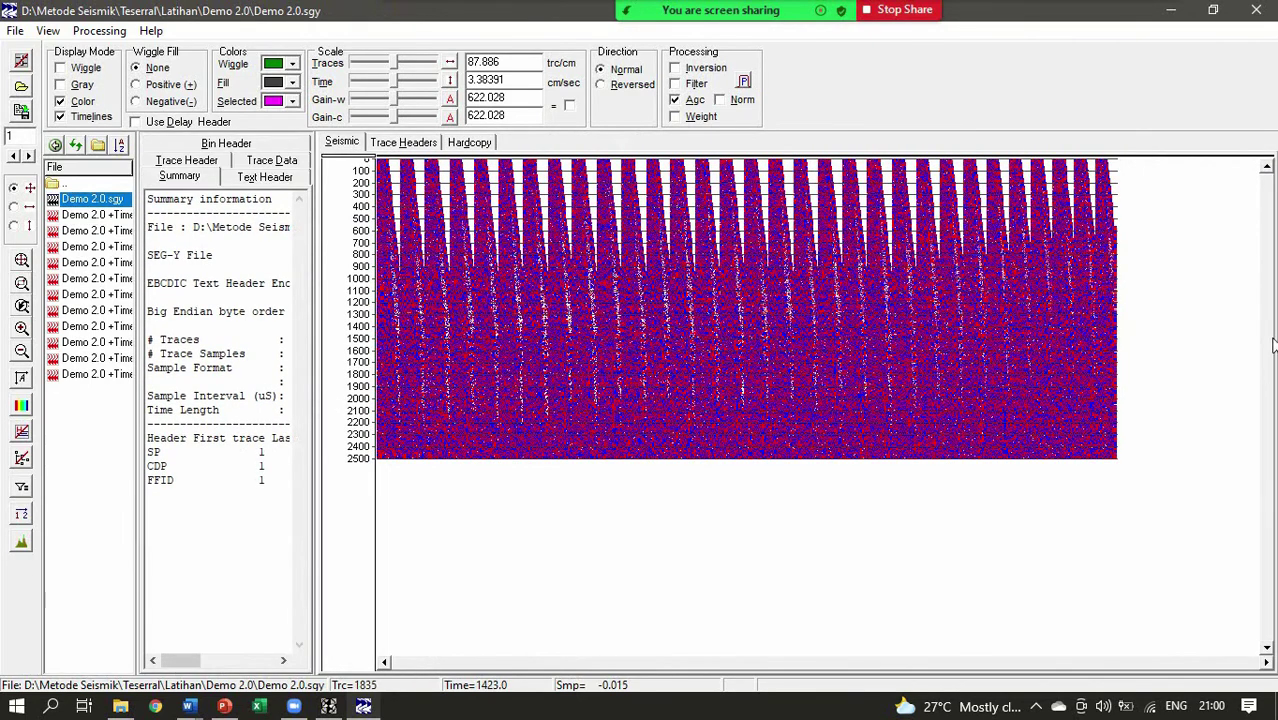
Step: Fit the Demo 2.0 time and trace scales to the full height and width of the widened seismic area
scroll(705, 320, up, 4)
scroll(706, 303, down, 1)
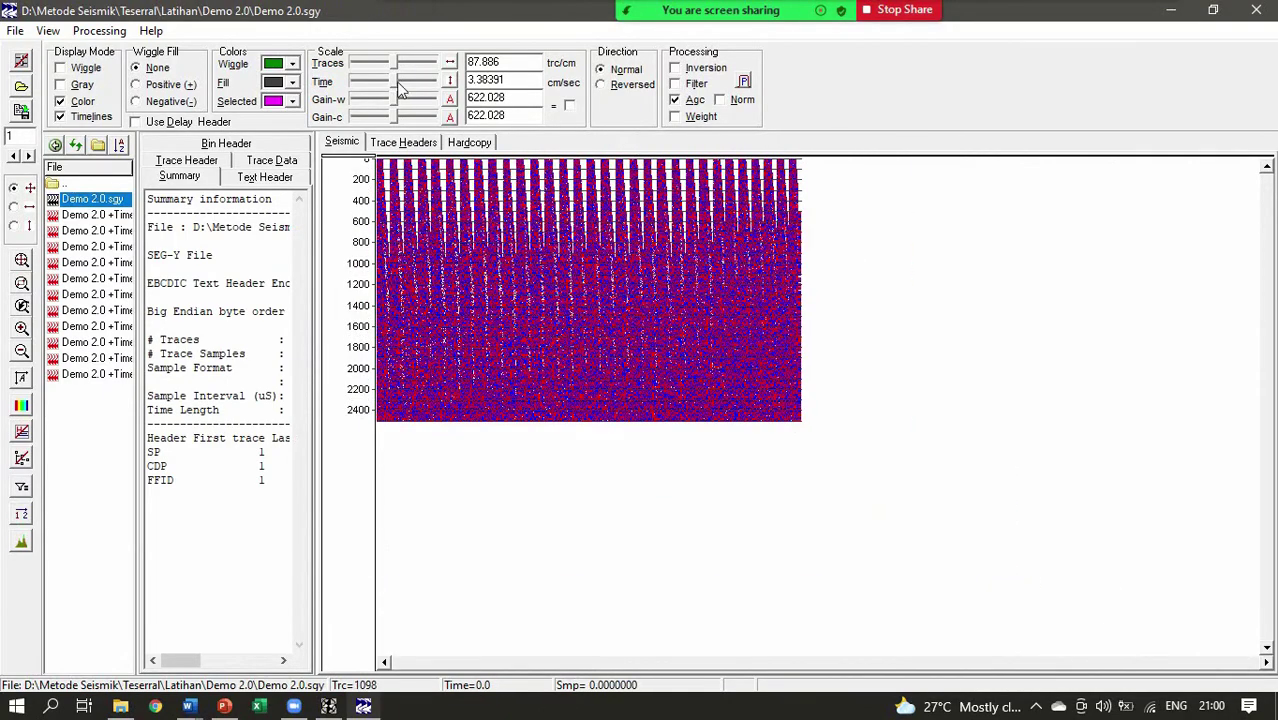
click(450, 81)
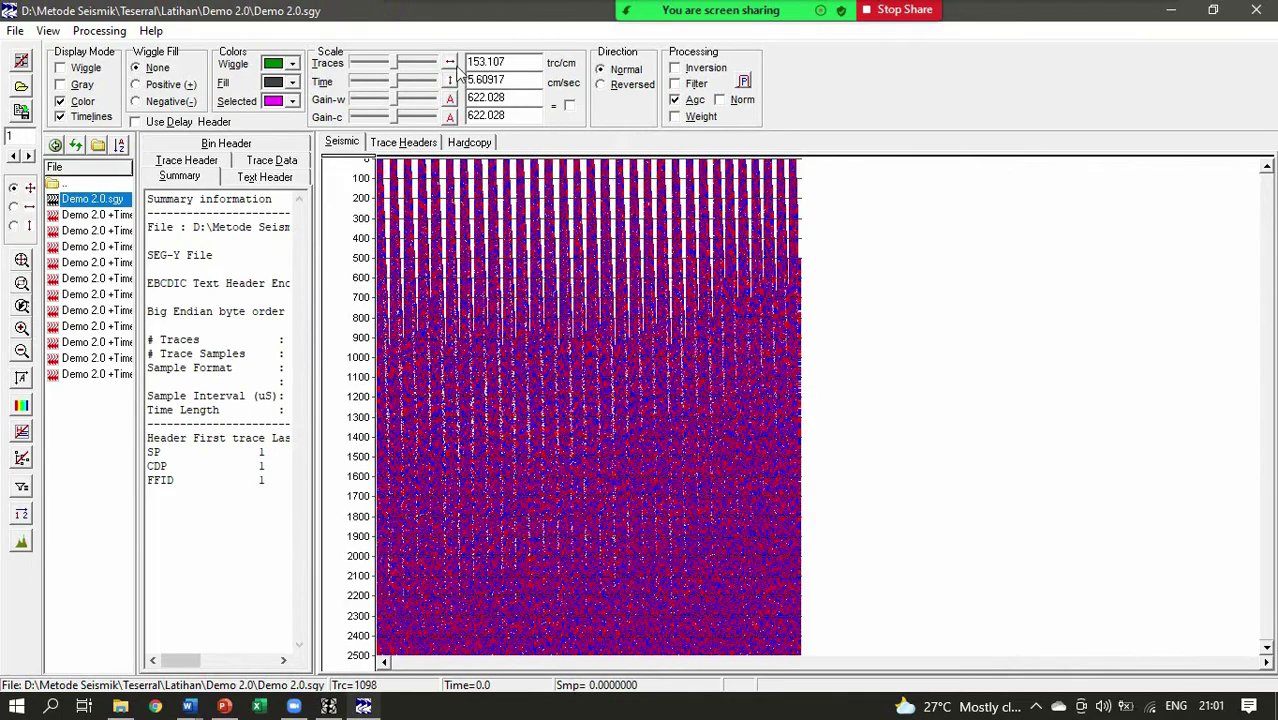
click(451, 62)
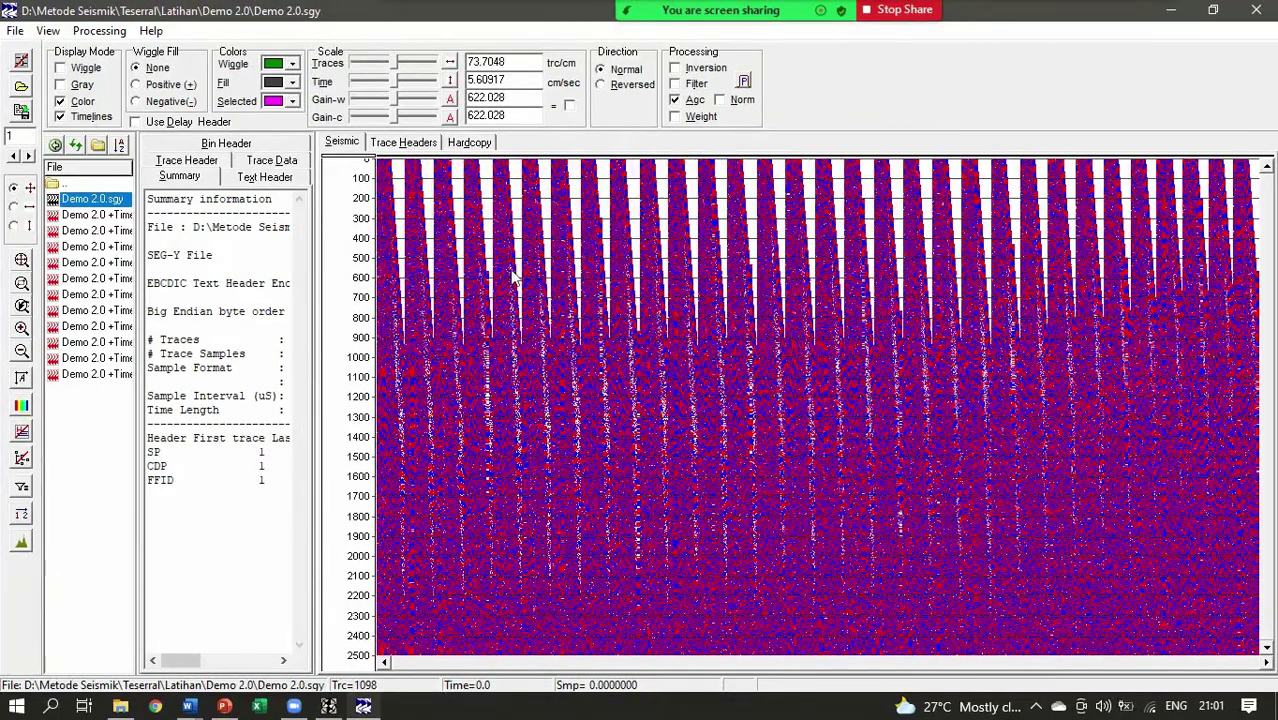
Step: Zoom out on the Demo 2.0 section and fit the whole section back into the seismic area
scroll(575, 237, down, 5)
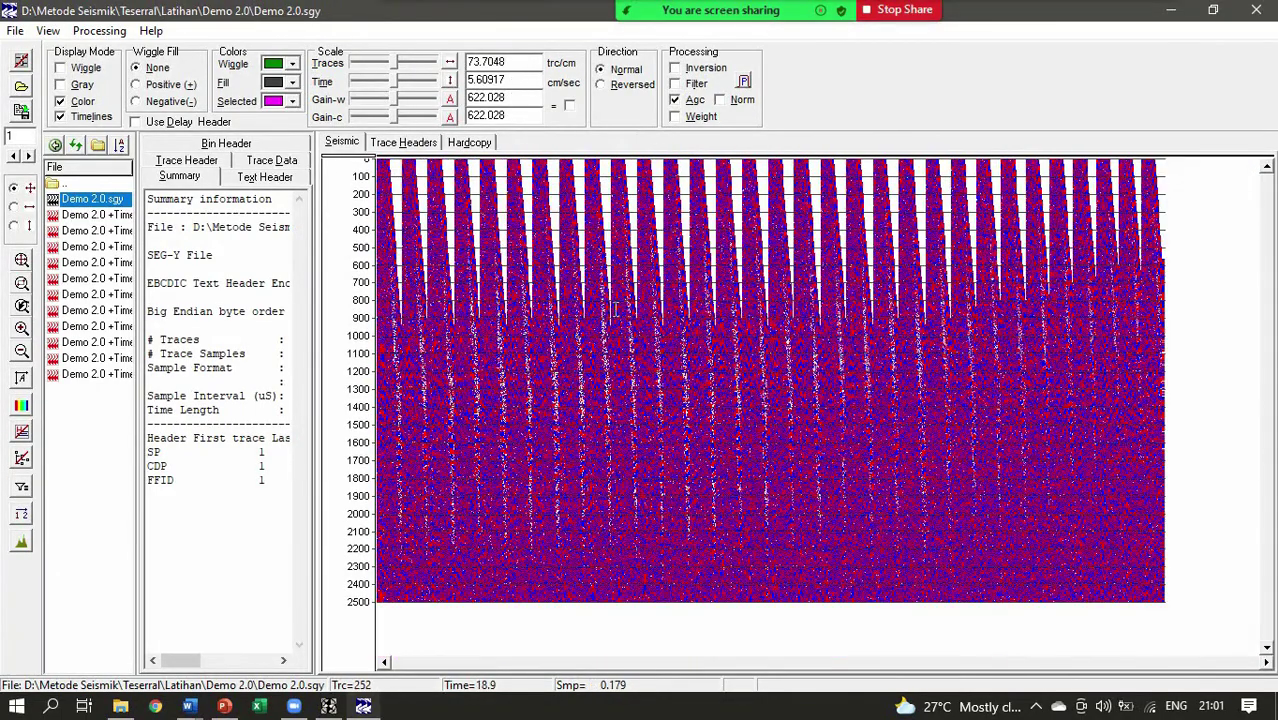
scroll(595, 280, down, 1)
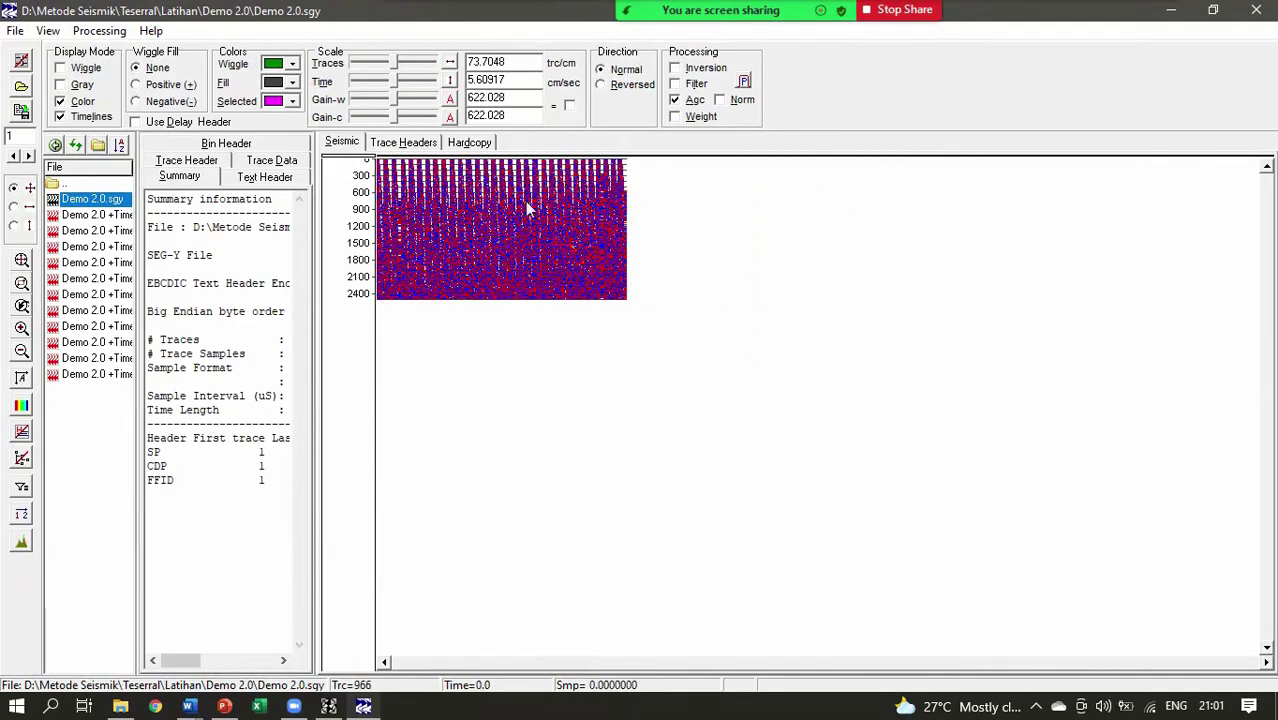
scroll(566, 188, down, 2)
scroll(568, 203, up, 3)
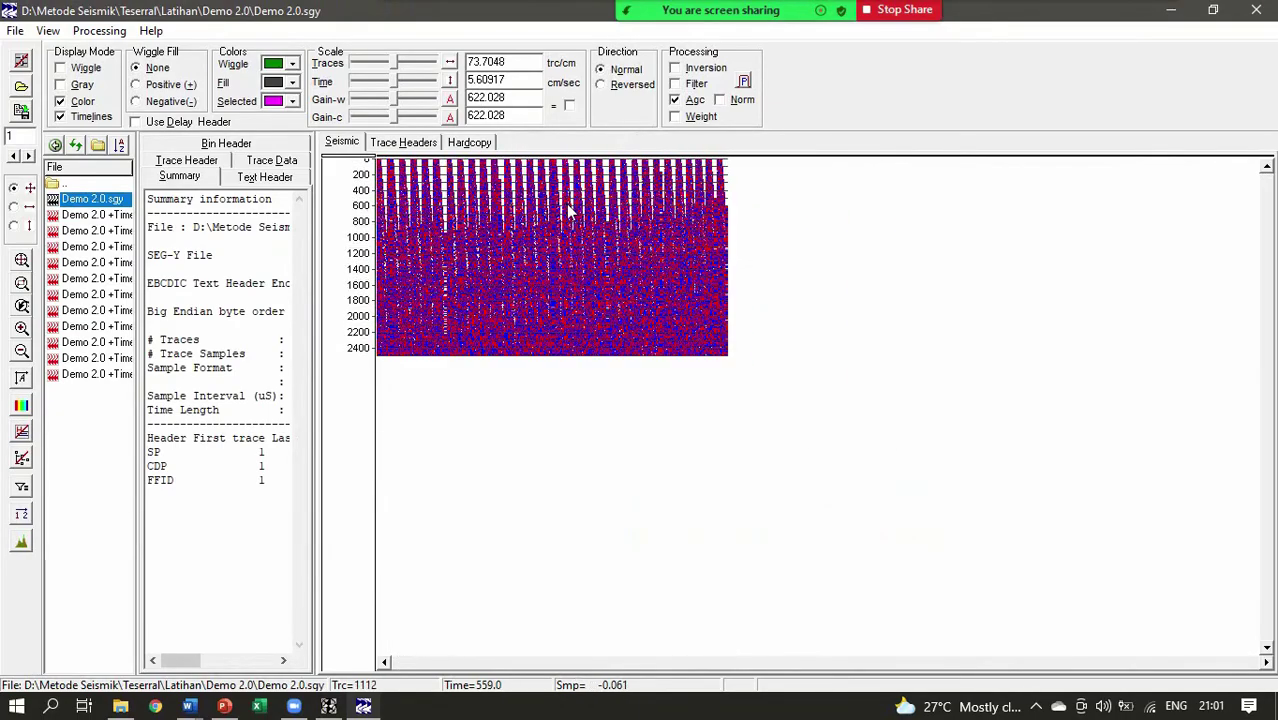
click(23, 261)
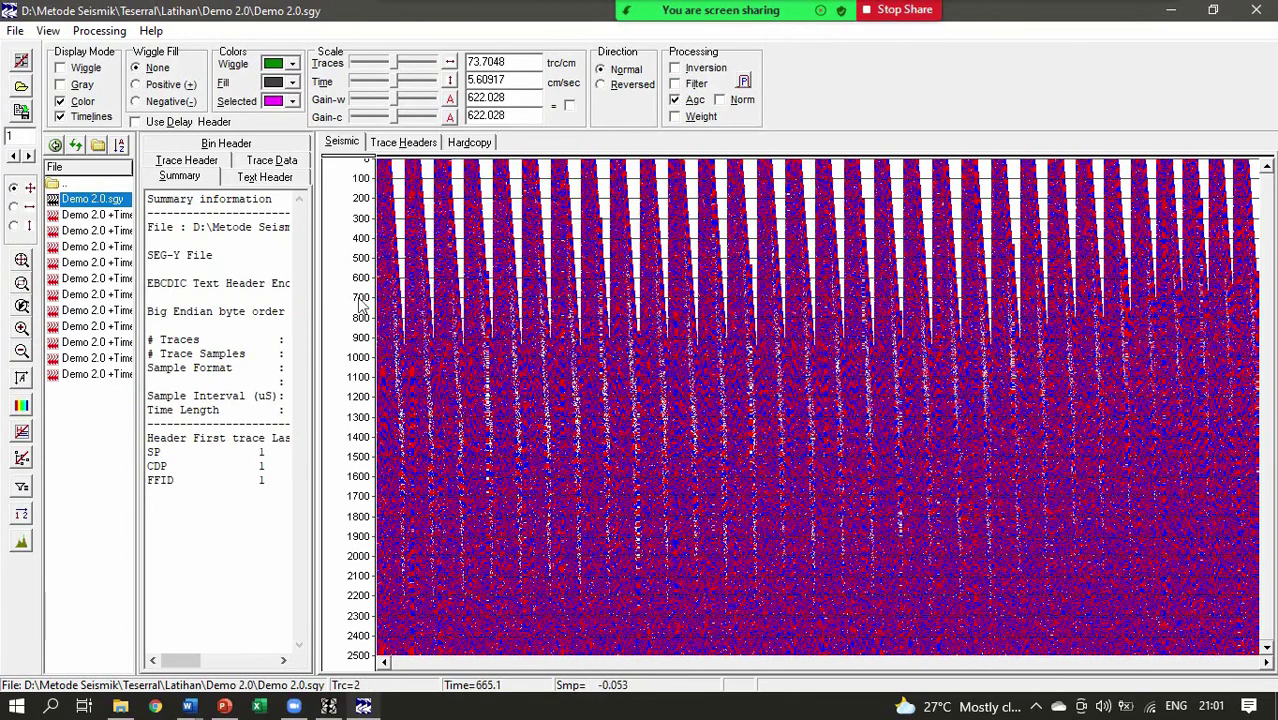
Step: Zoom out twice on the Demo 2.0 section, restrict zooming to the horizontal direction and fit the traces across the width
click(21, 350)
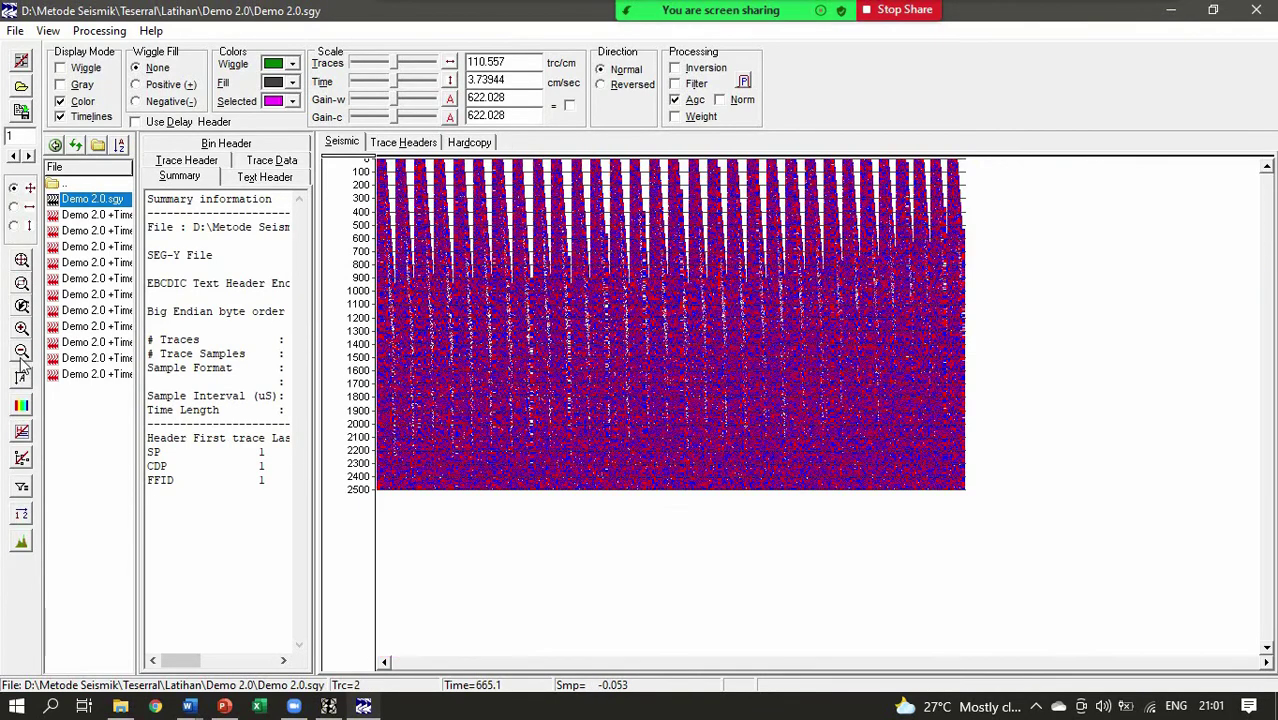
click(21, 350)
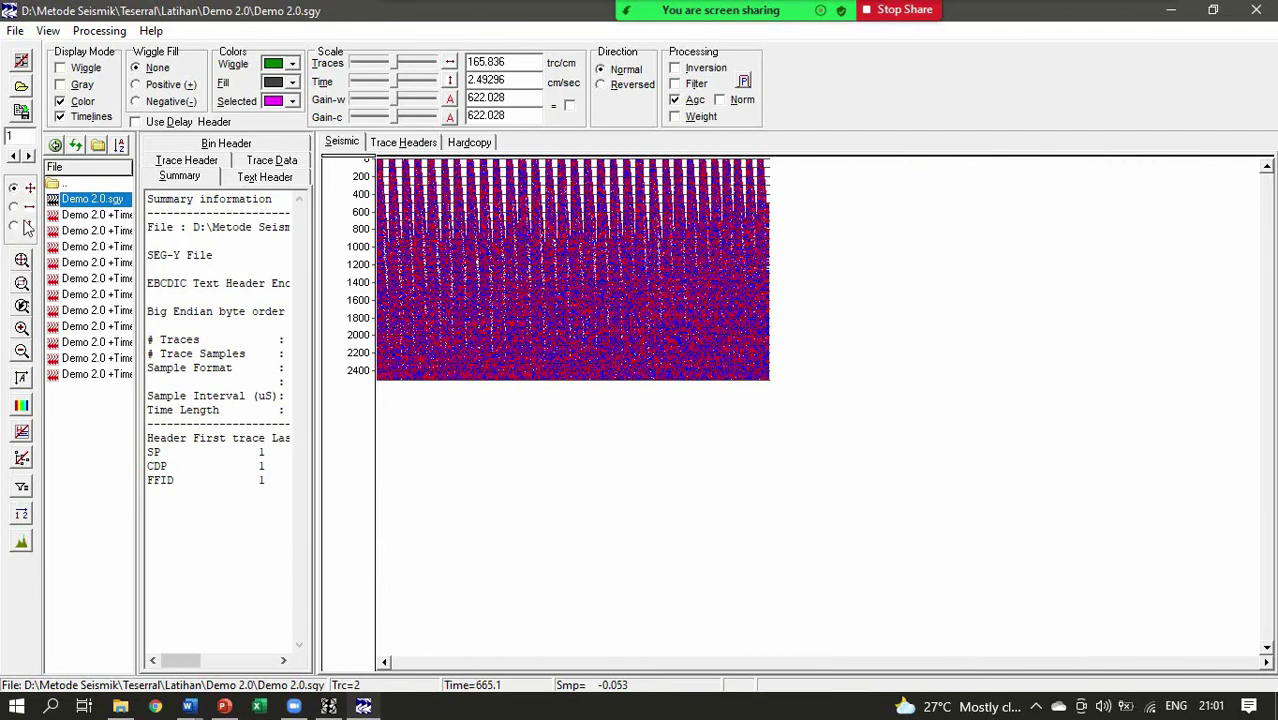
click(519, 305)
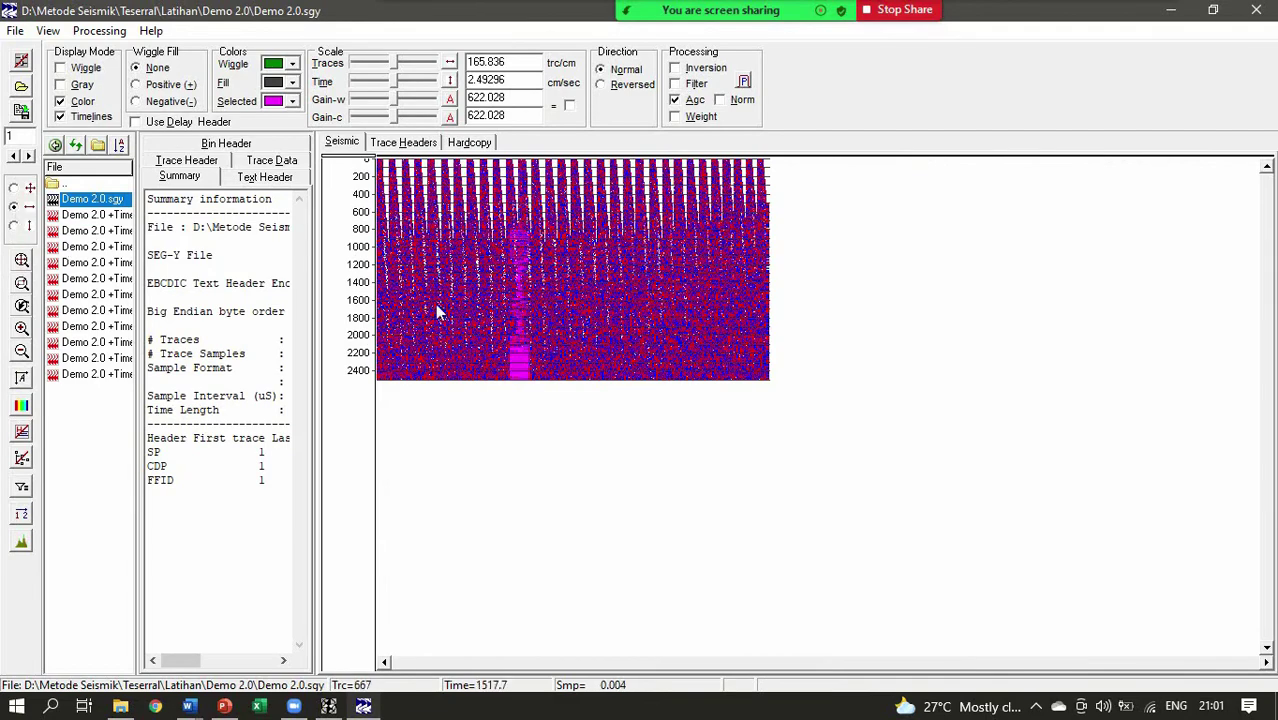
click(21, 260)
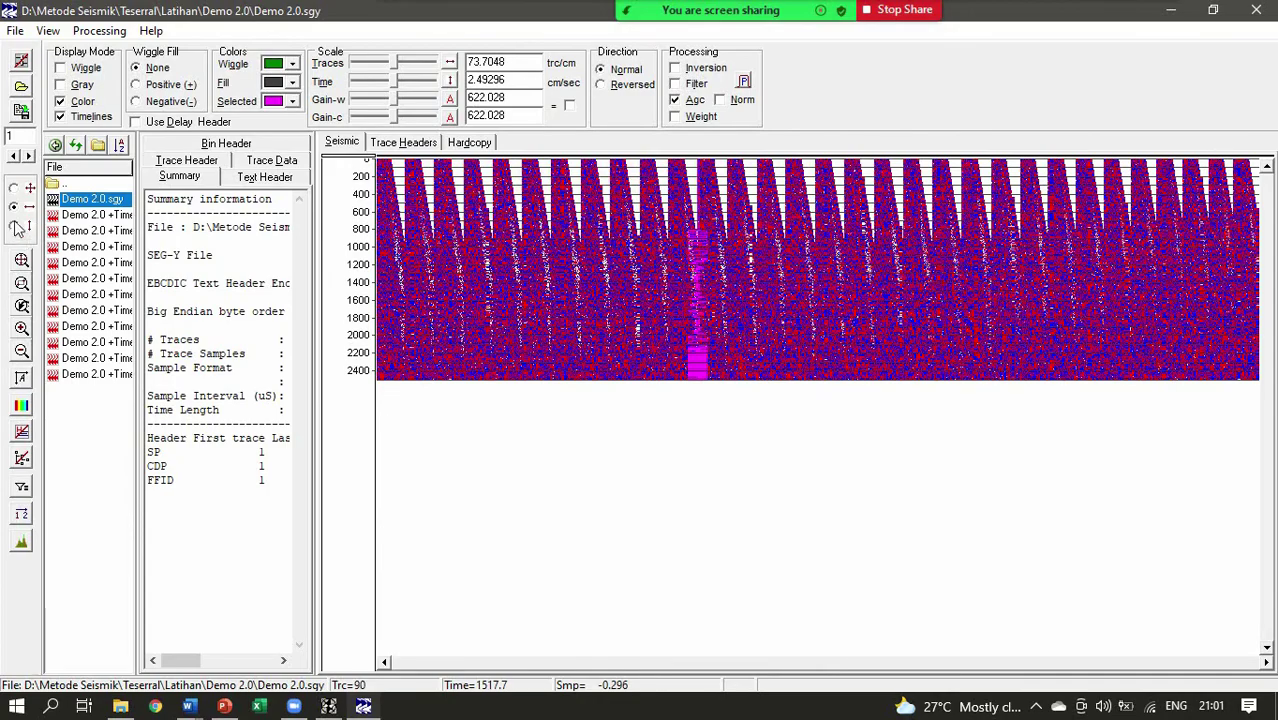
scroll(556, 271, up, 2)
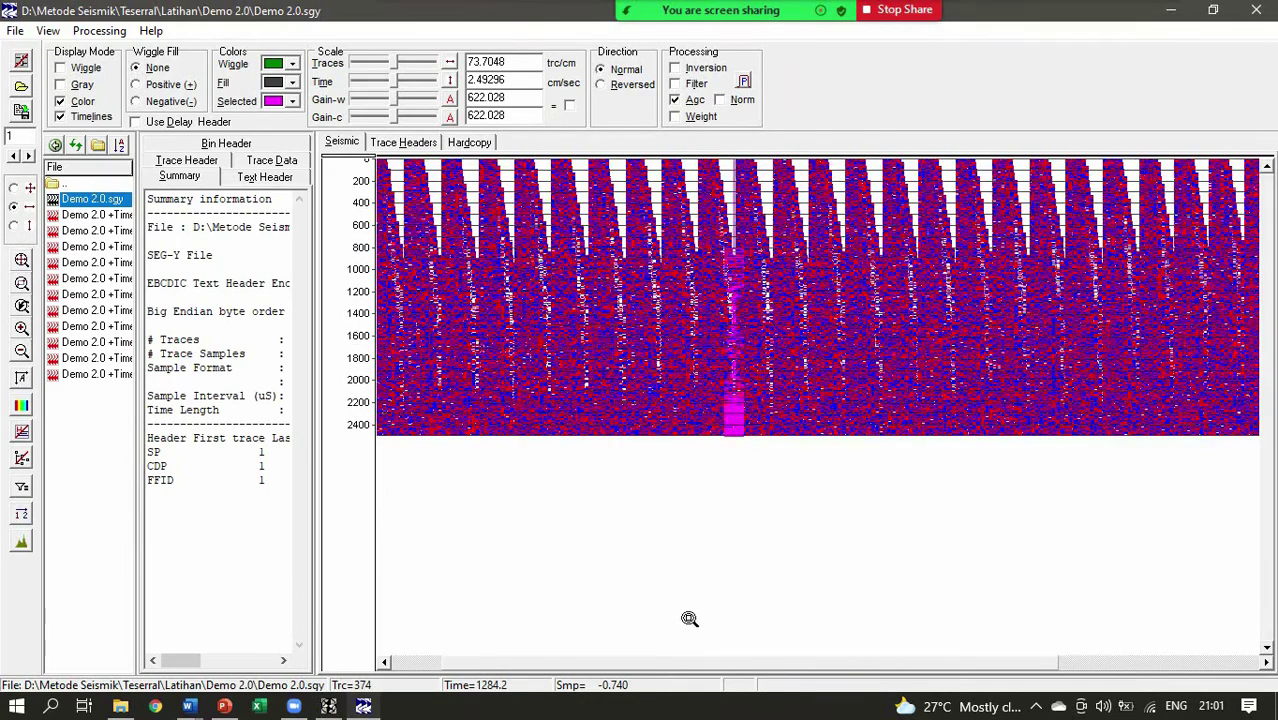
Step: Fit the Demo 2.0 traces across the width of the seismic area and set the trace scale to 20 trc/cm
click(689, 619)
drag(933, 663, 793, 663)
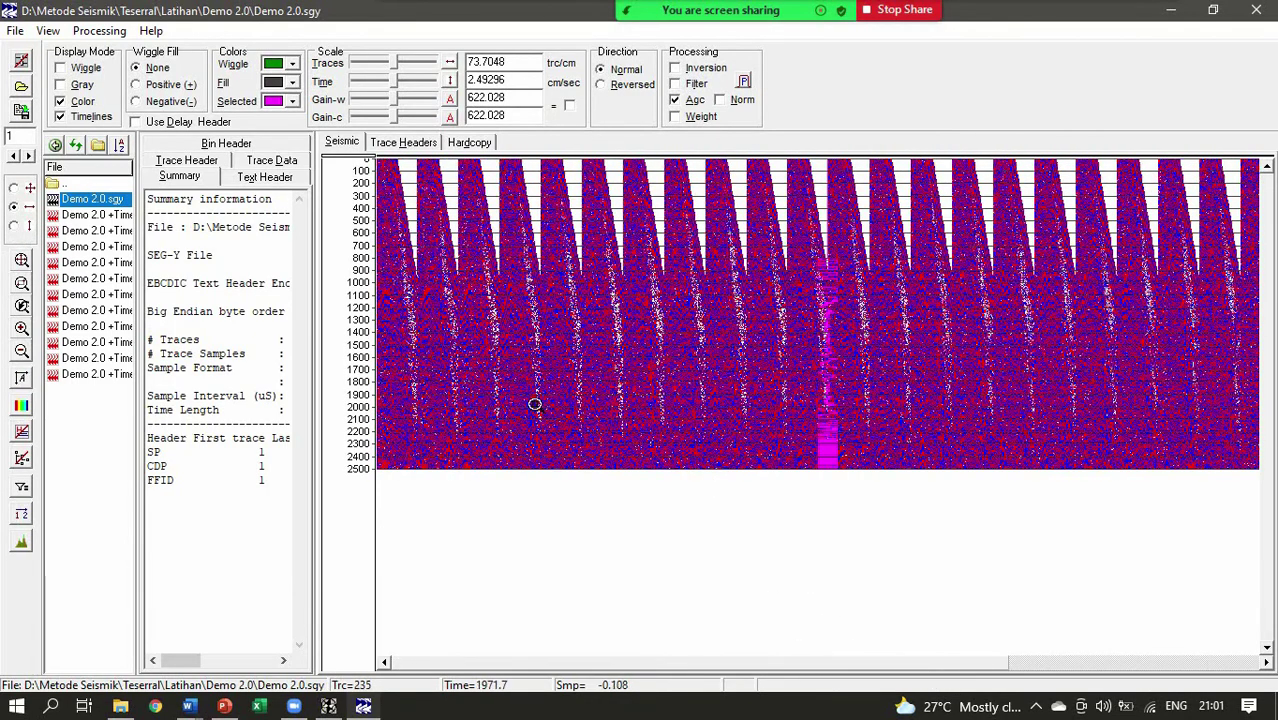
click(540, 373)
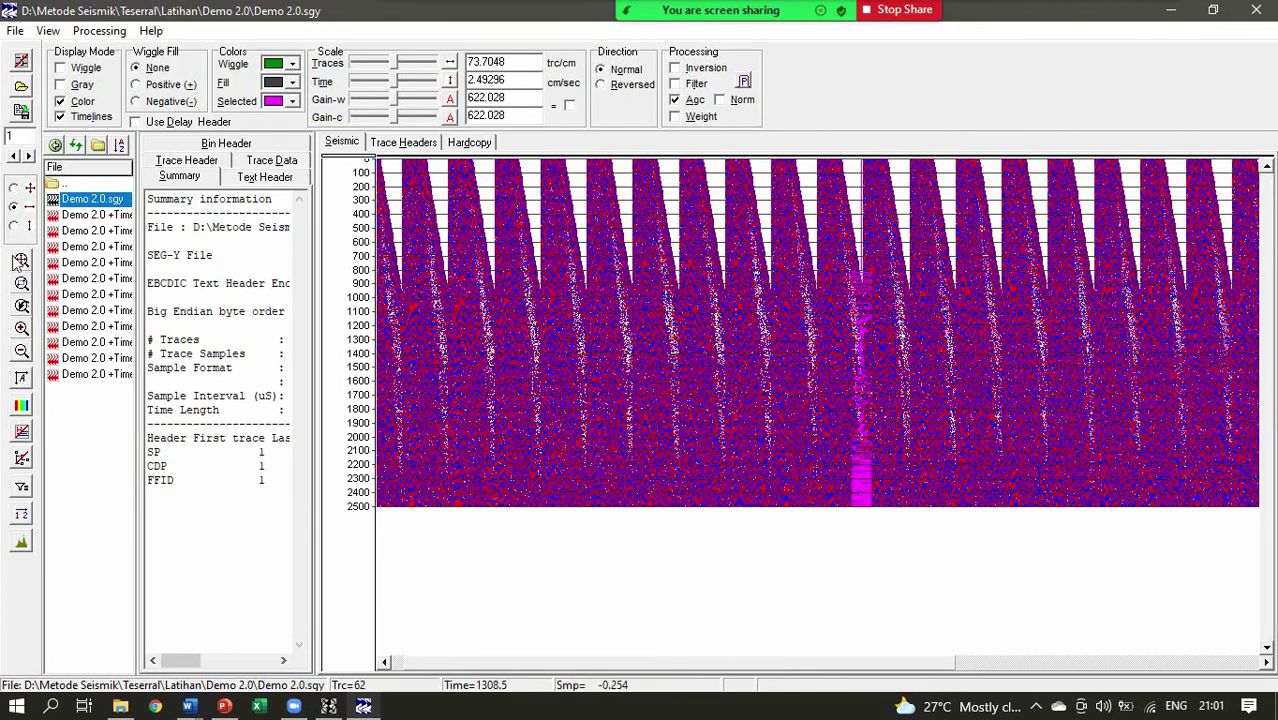
click(450, 64)
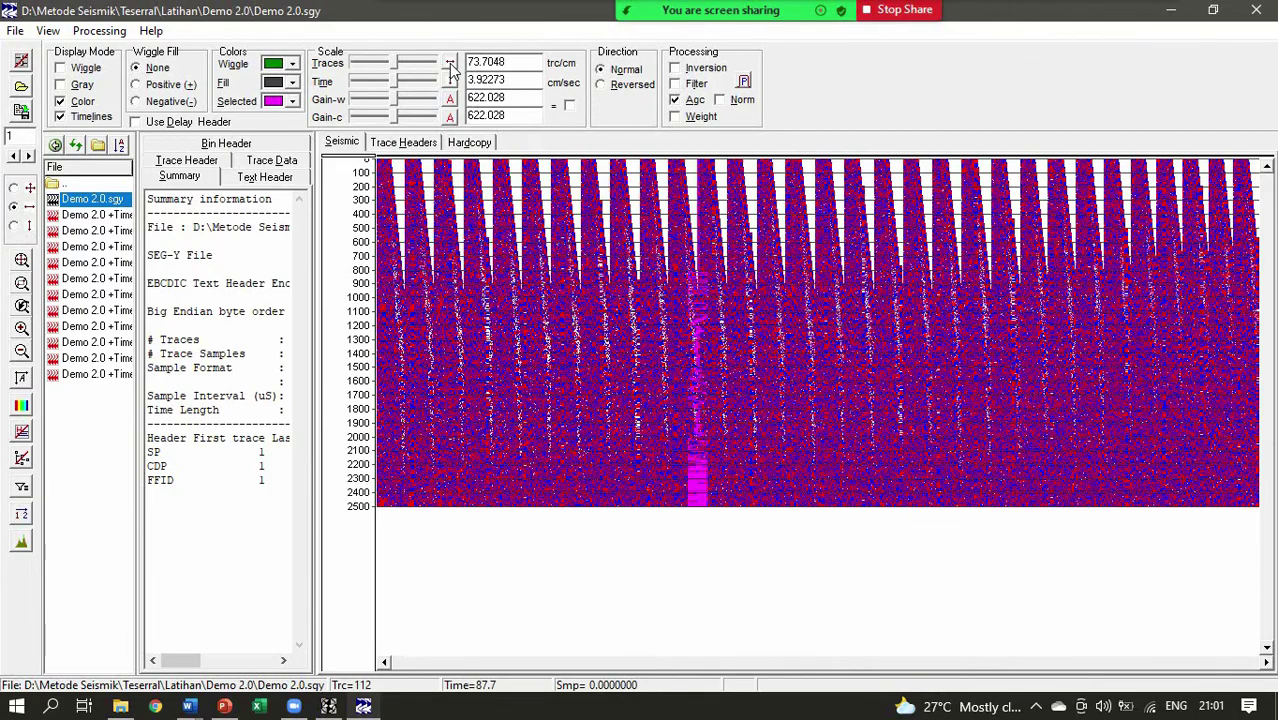
click(450, 64)
text(20)
key(Return)
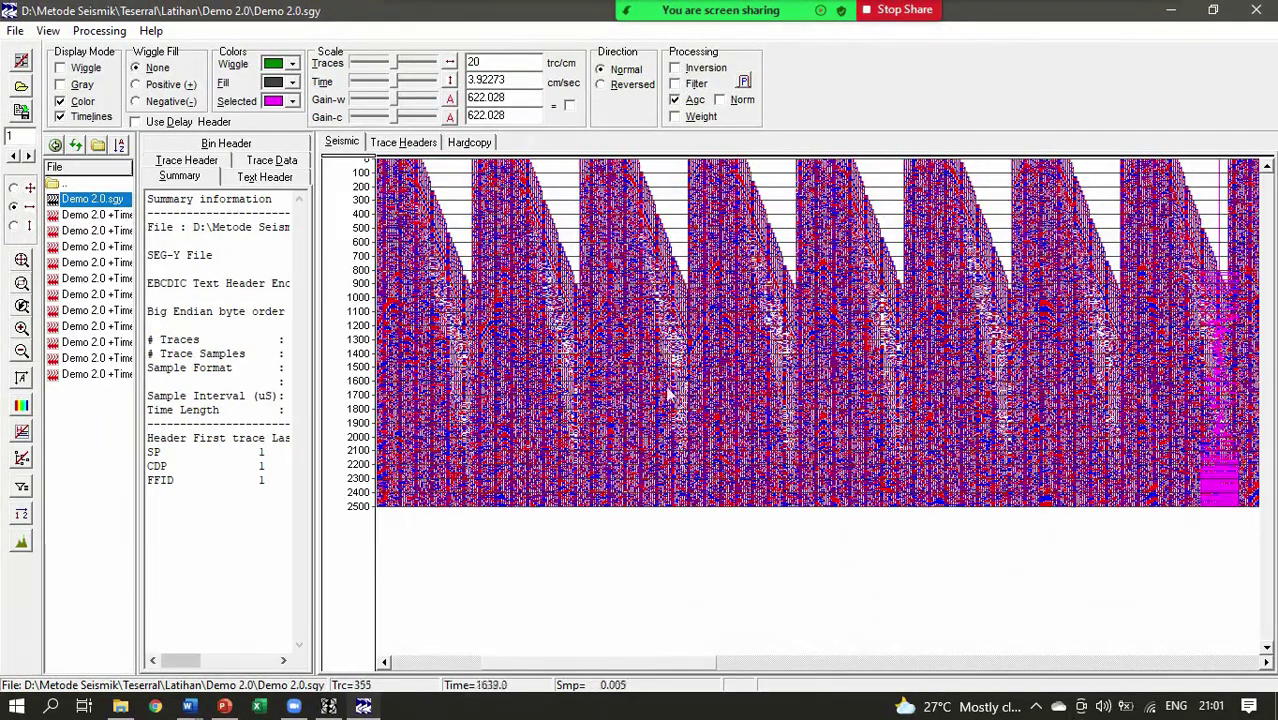
Step: Set the trace scale of the Demo 2.0 section to 5 trc/cm and raise it to 15 trc/cm
scroll(668, 393, down, 3)
scroll(642, 312, down, 1)
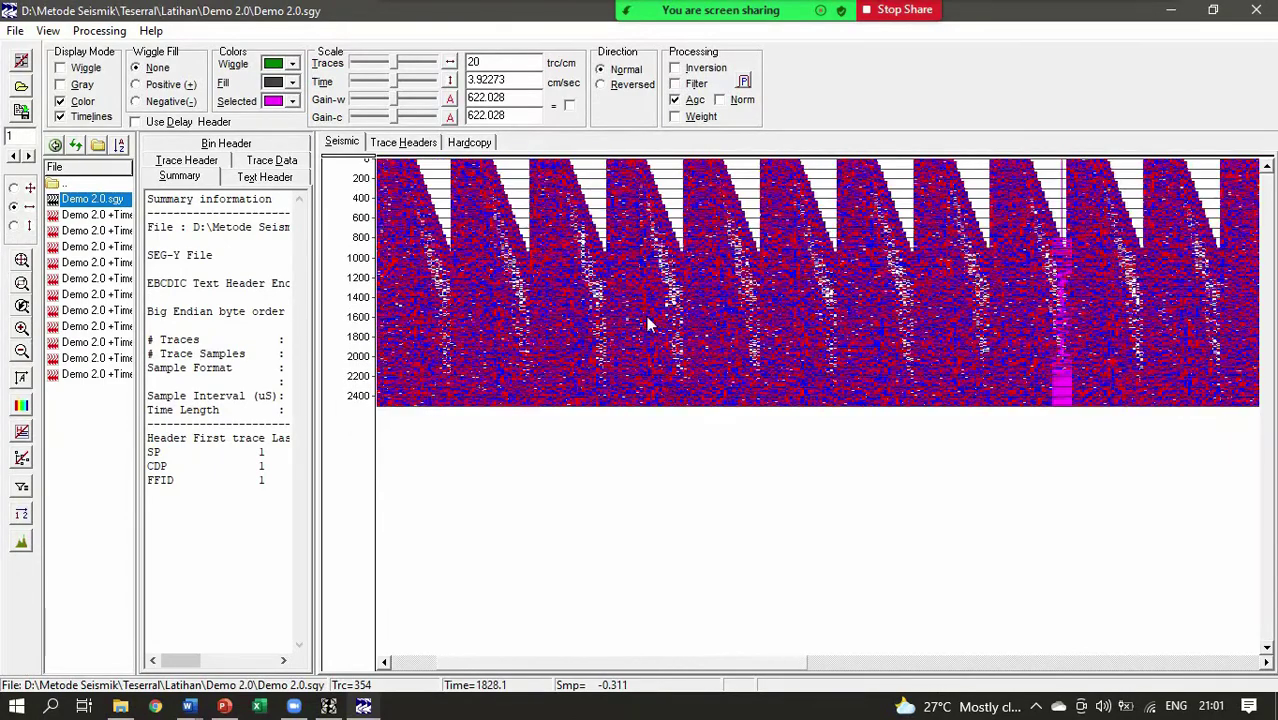
scroll(600, 284, up, 2)
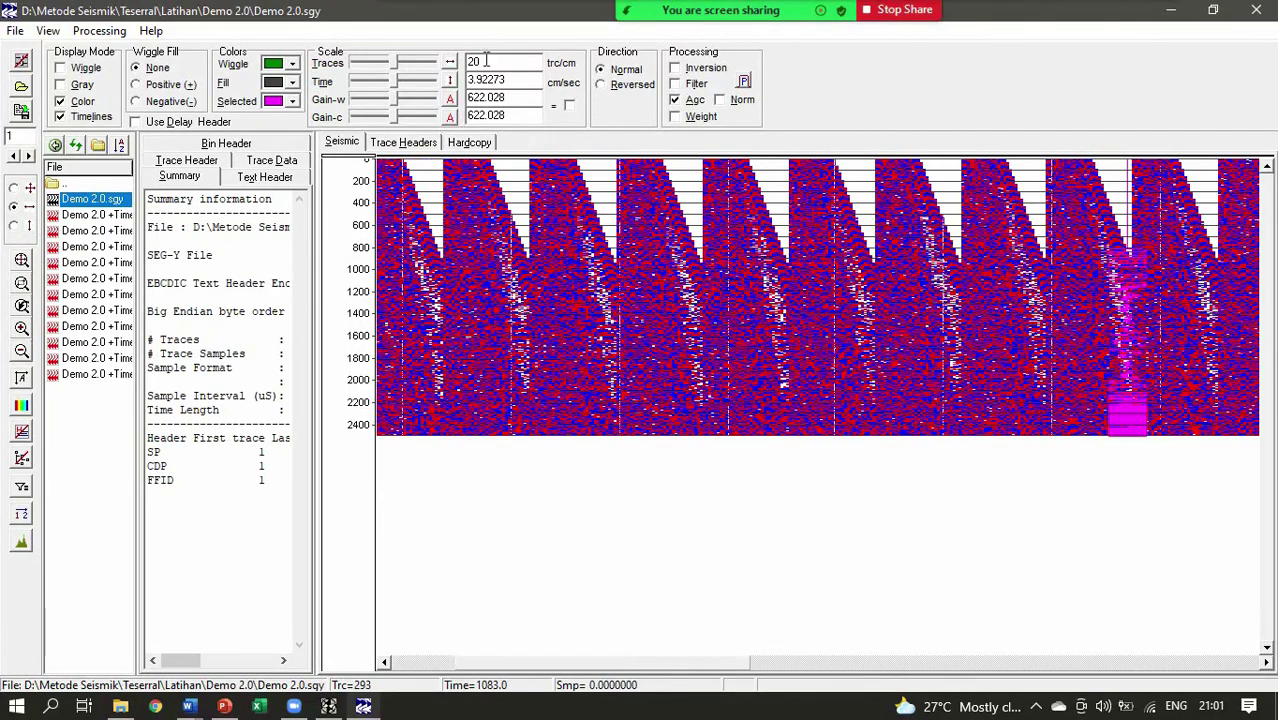
text(5)
key(Return)
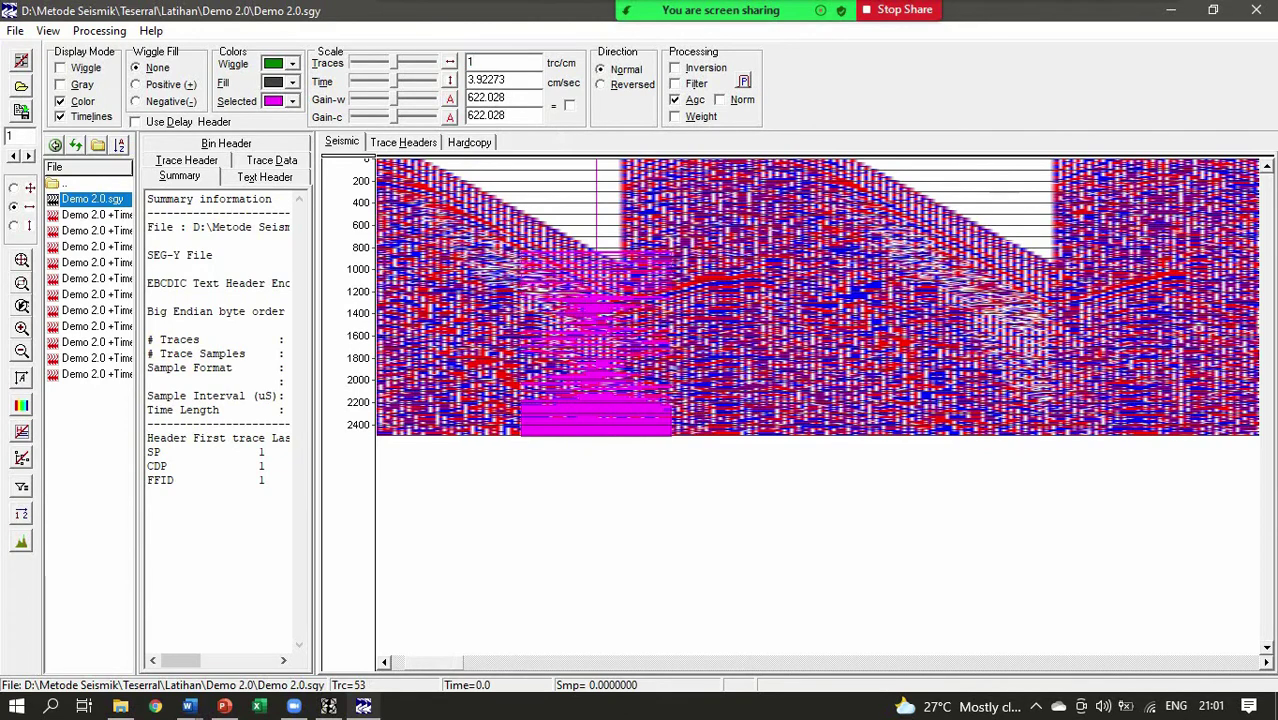
text(5)
key(Return)
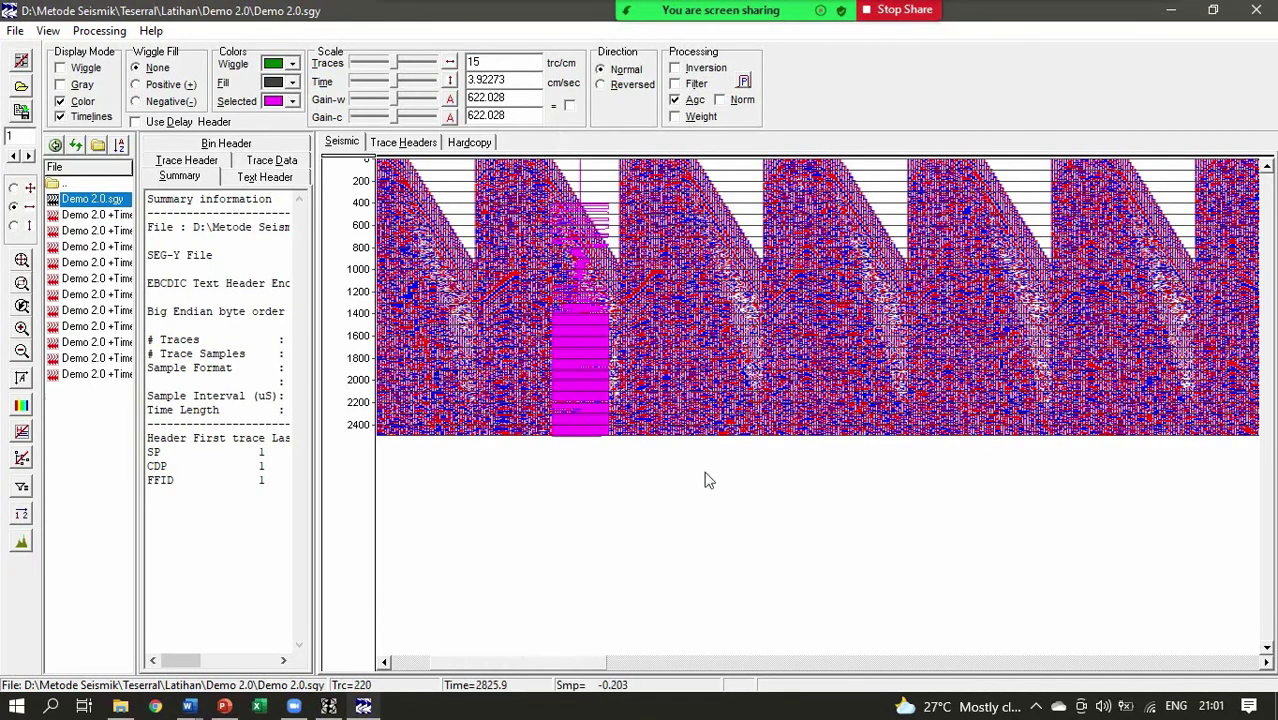
click(705, 480)
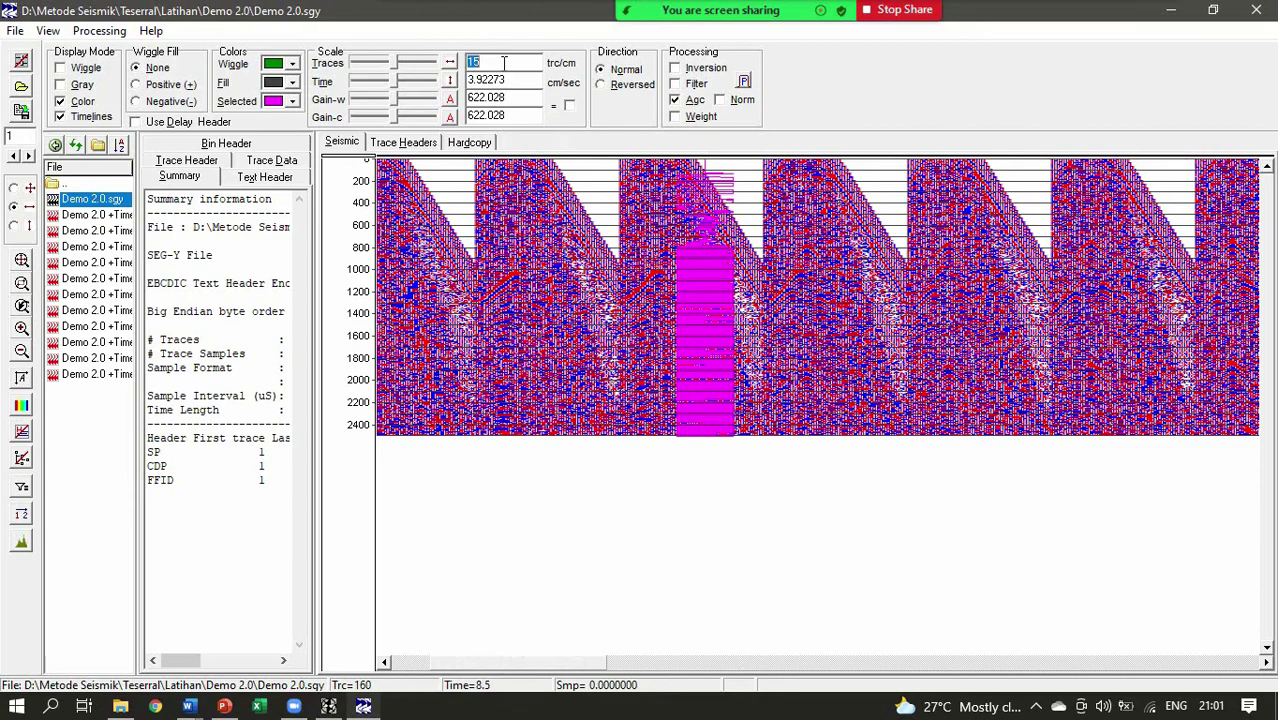
Step: Restrict zooming to the vertical direction, fit the time scale to the full height, and fit the traces across the width
click(13, 227)
click(21, 260)
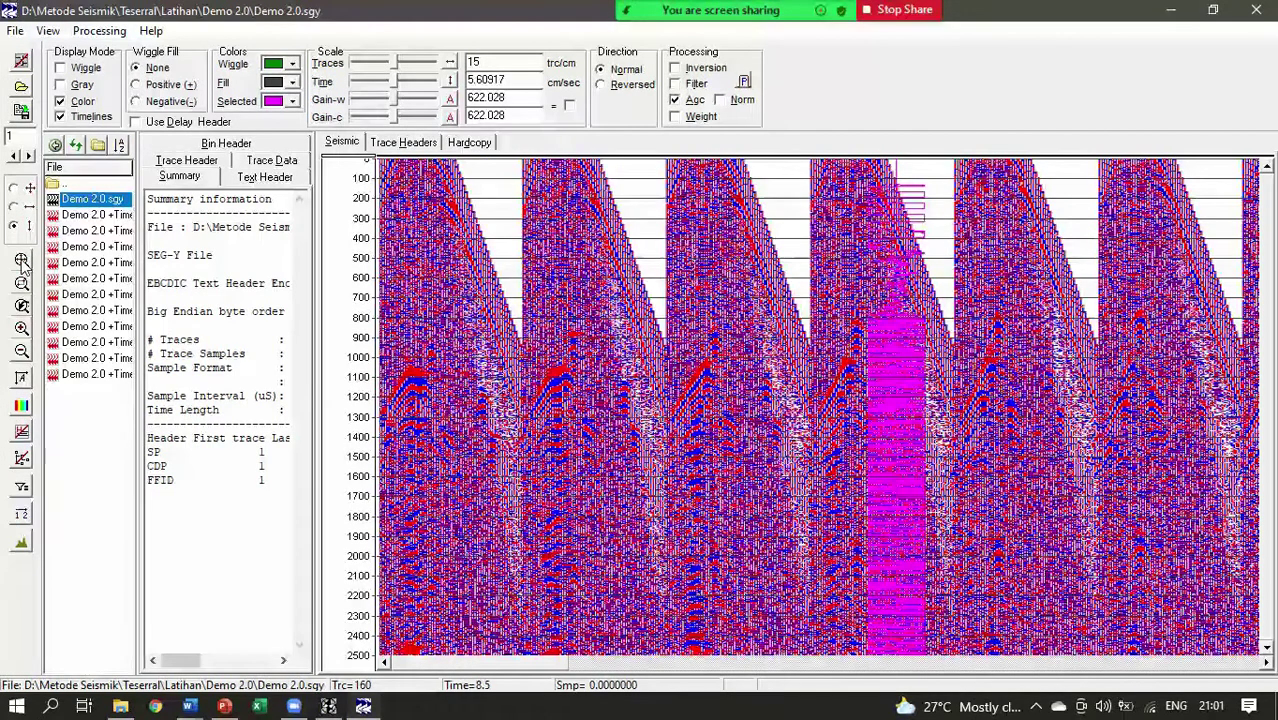
click(450, 63)
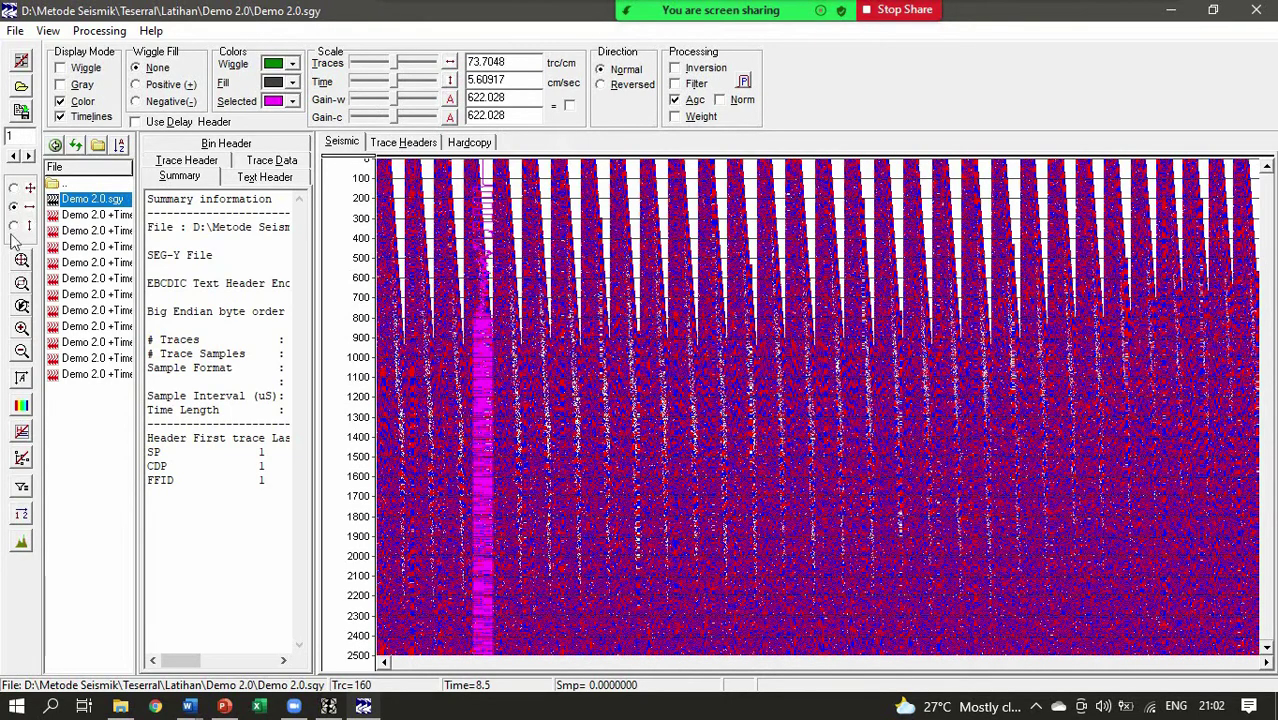
Step: Zoom the Demo 2.0 section in and out horizontally only, and fit the traces back across the width
click(22, 329)
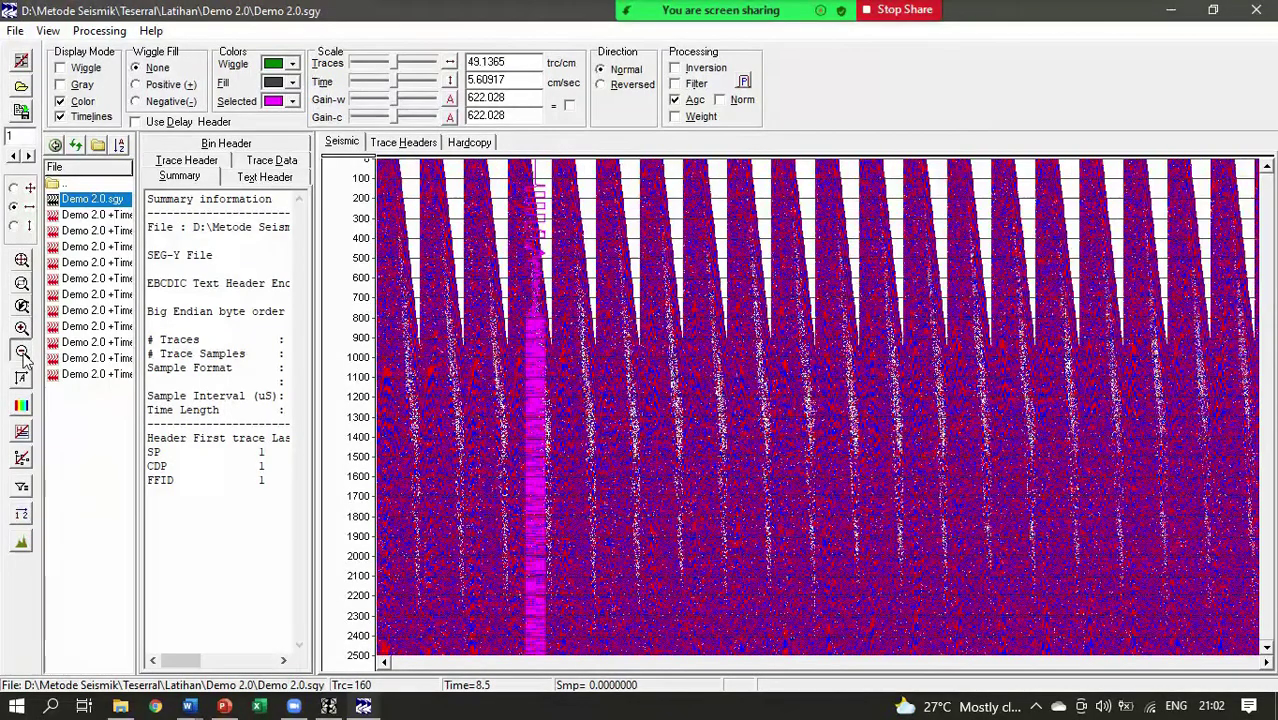
click(22, 350)
click(22, 352)
click(22, 354)
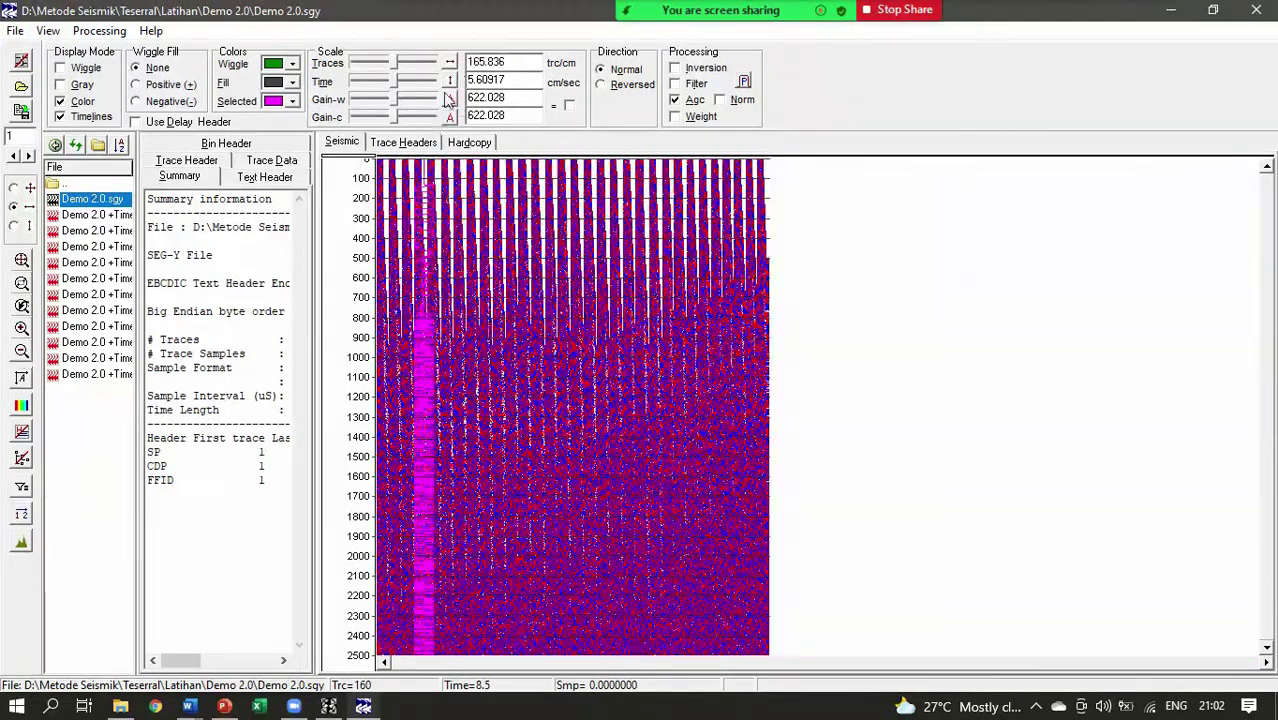
click(450, 63)
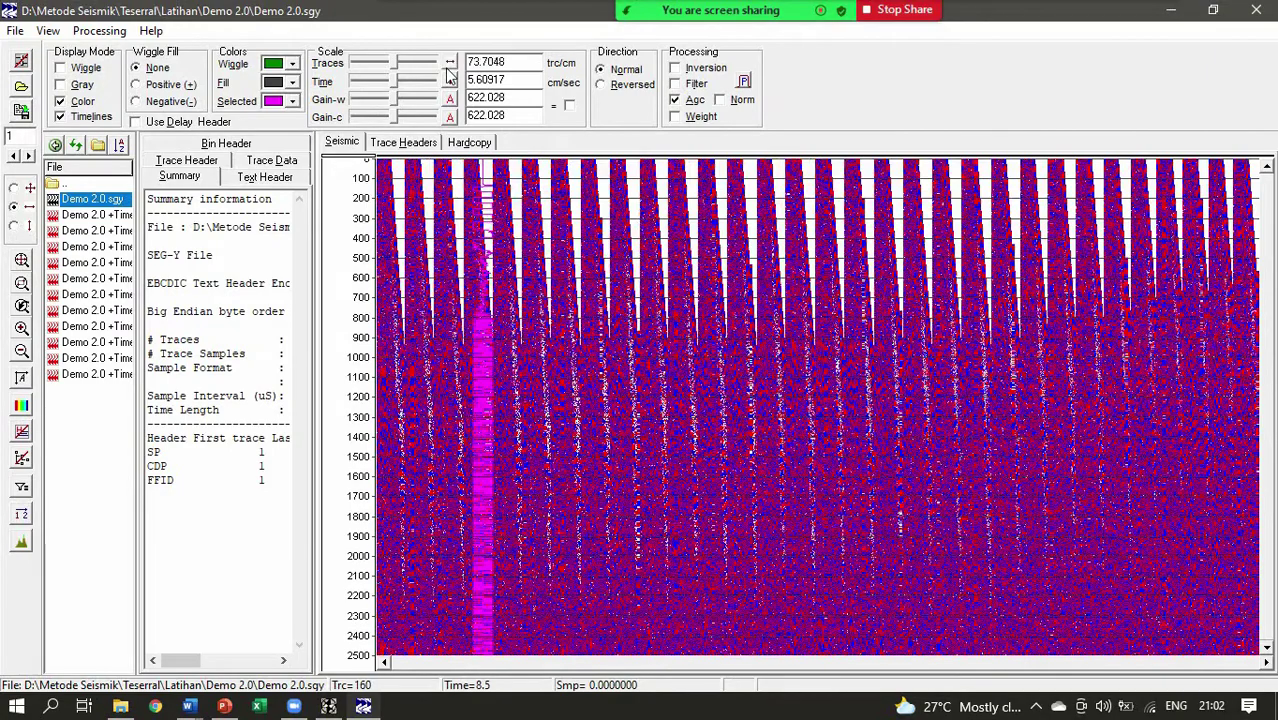
Step: Set the trace scale of the section to 25 trc/cm and reduce it to 20 trc/cm
double_click(498, 62)
text(25)
click(524, 82)
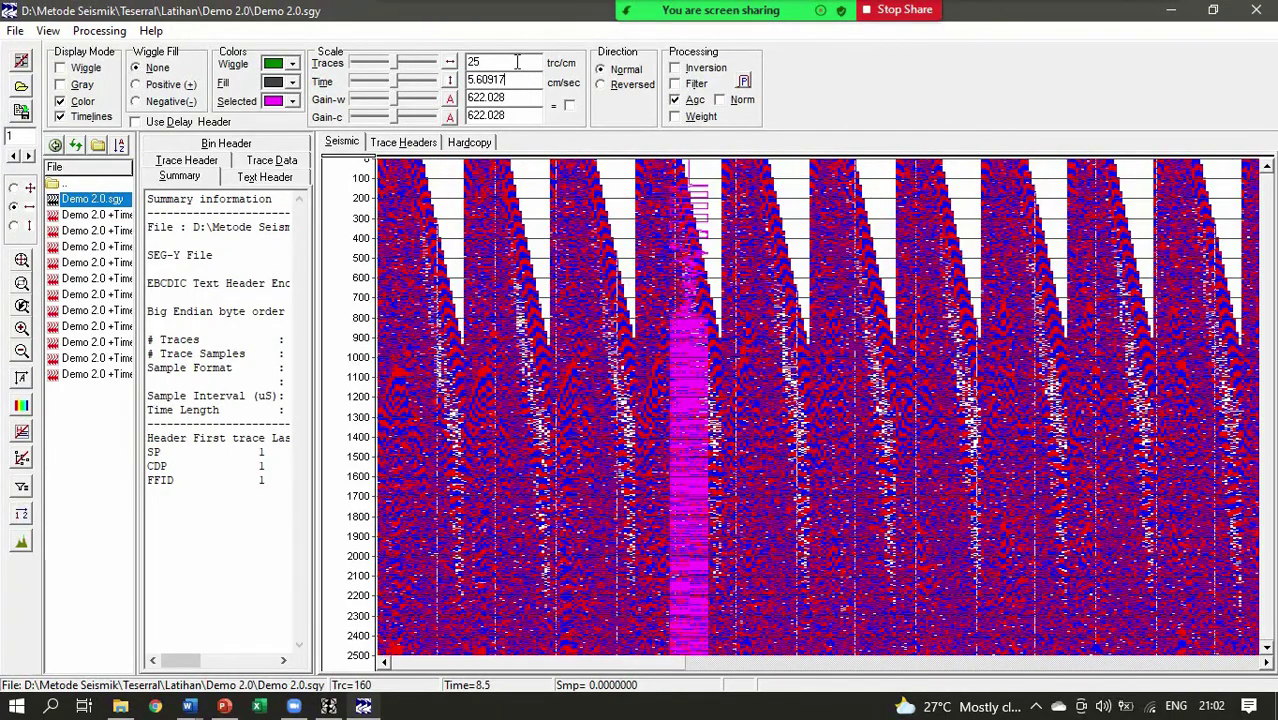
double_click(475, 62)
text(20)
click(514, 88)
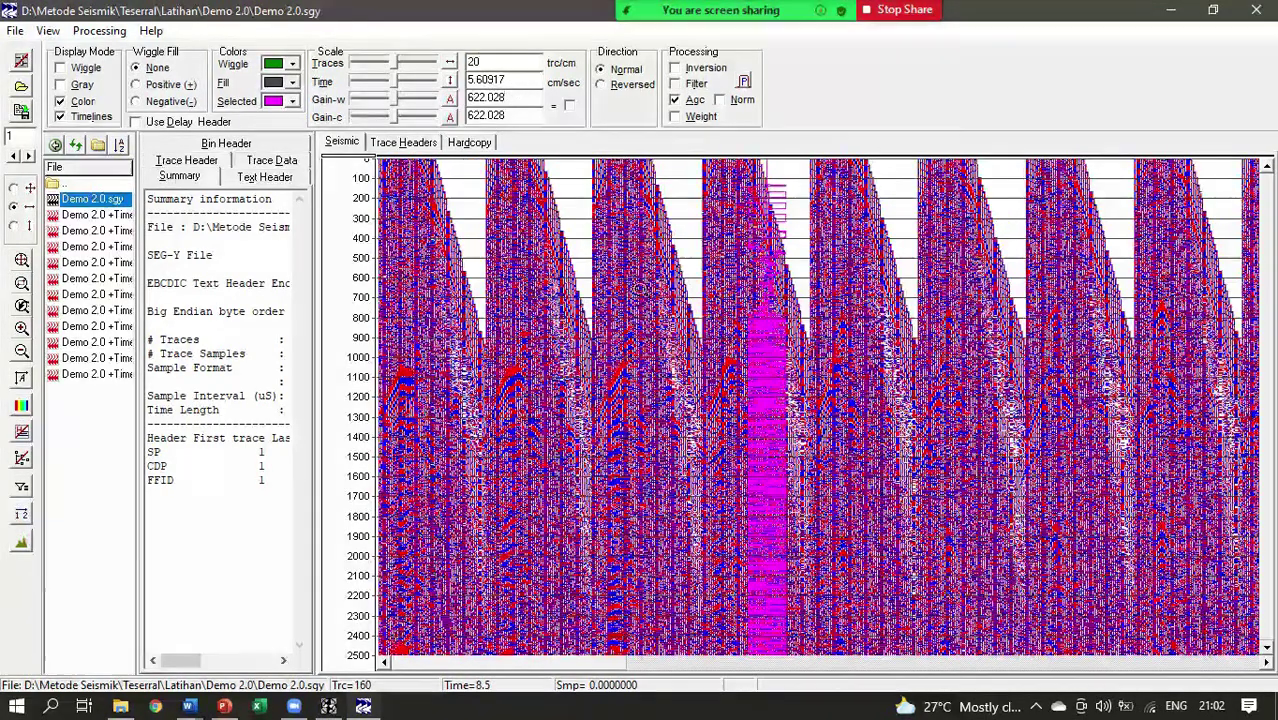
Step: Allow zooming in both directions and fit the whole Demo 2.0 section into the seismic area
scroll(734, 361, down, 4)
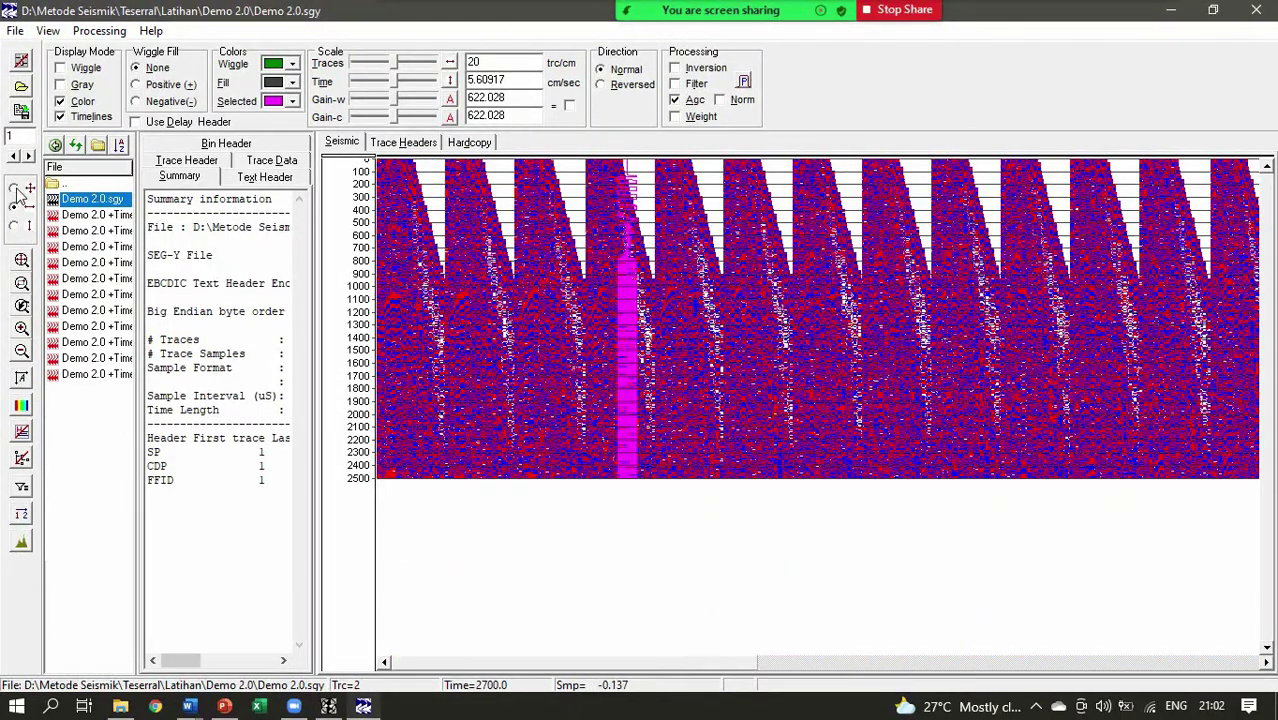
scroll(451, 251, down, 2)
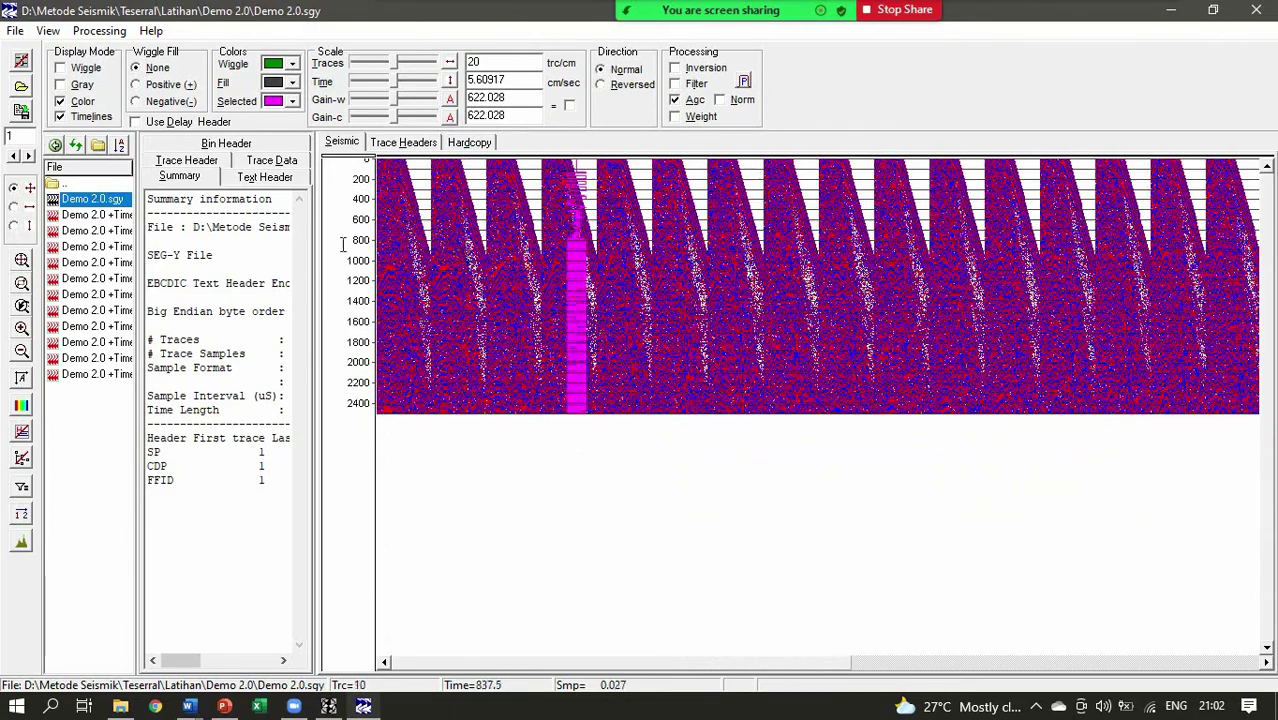
click(21, 259)
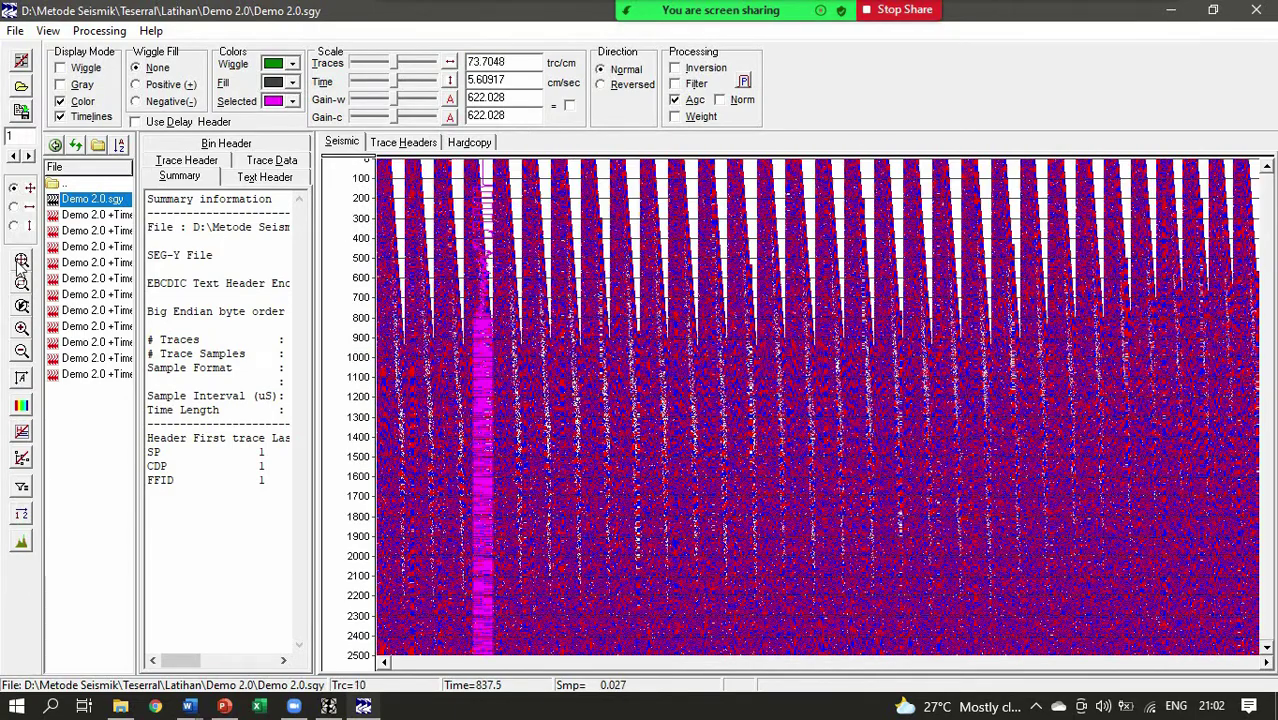
Step: Zoom in and partly back out on the section in both directions, and zoom out twice in the vertical direction only
click(22, 308)
click(22, 328)
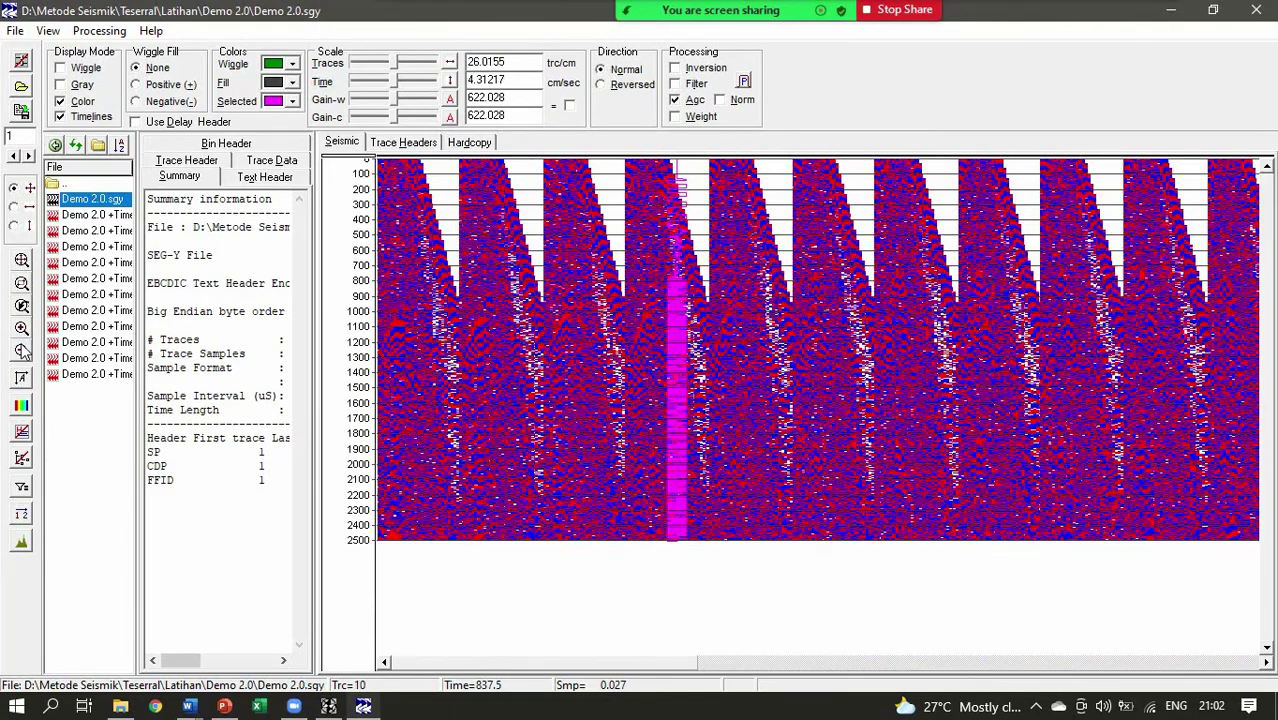
click(21, 352)
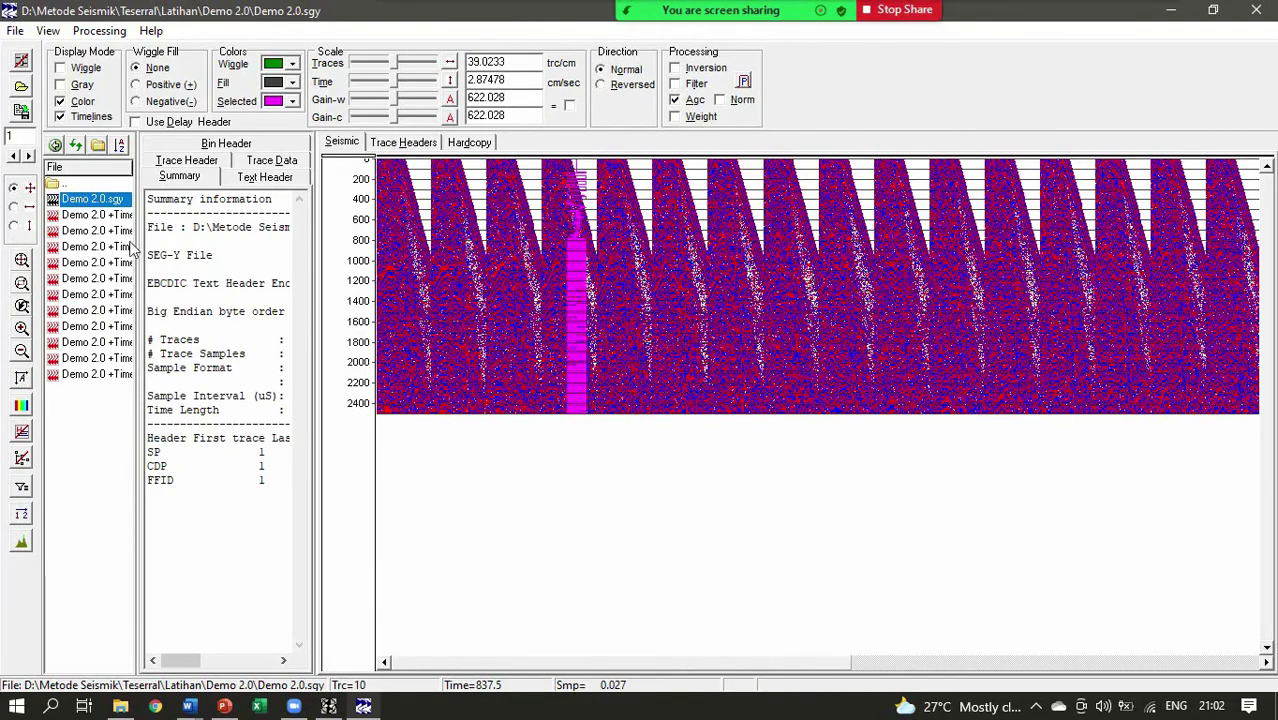
click(21, 352)
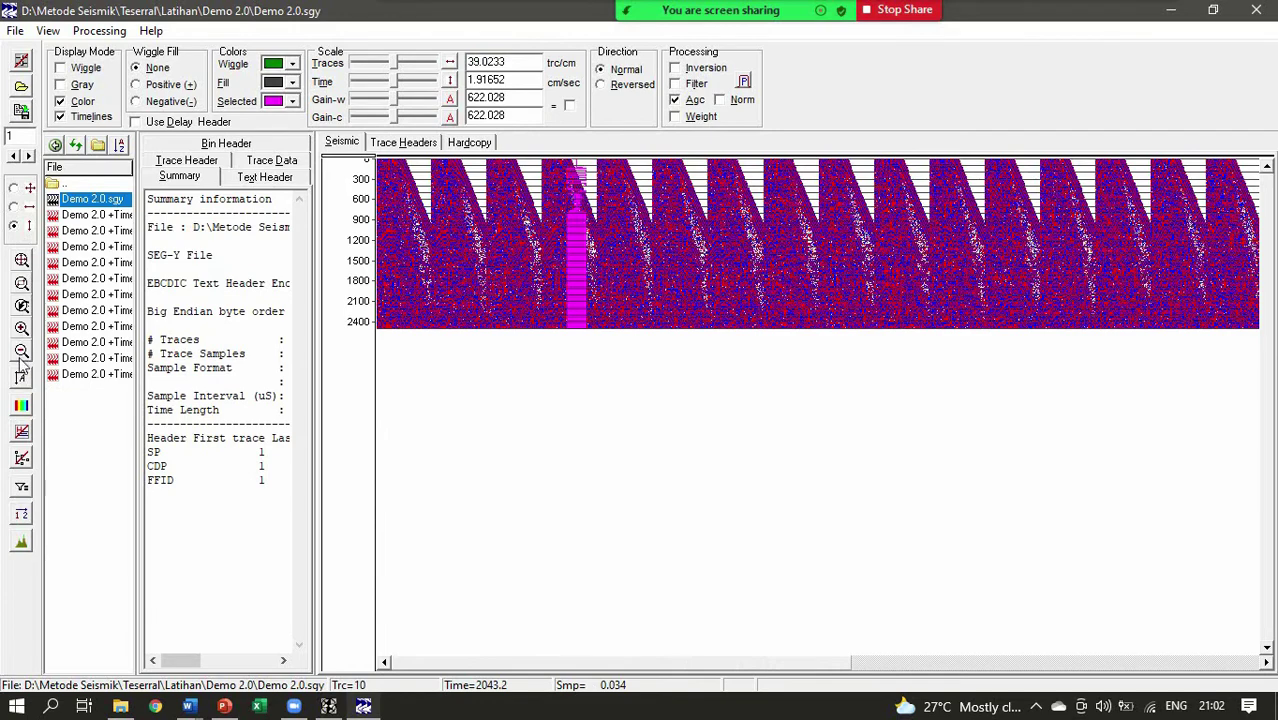
click(21, 352)
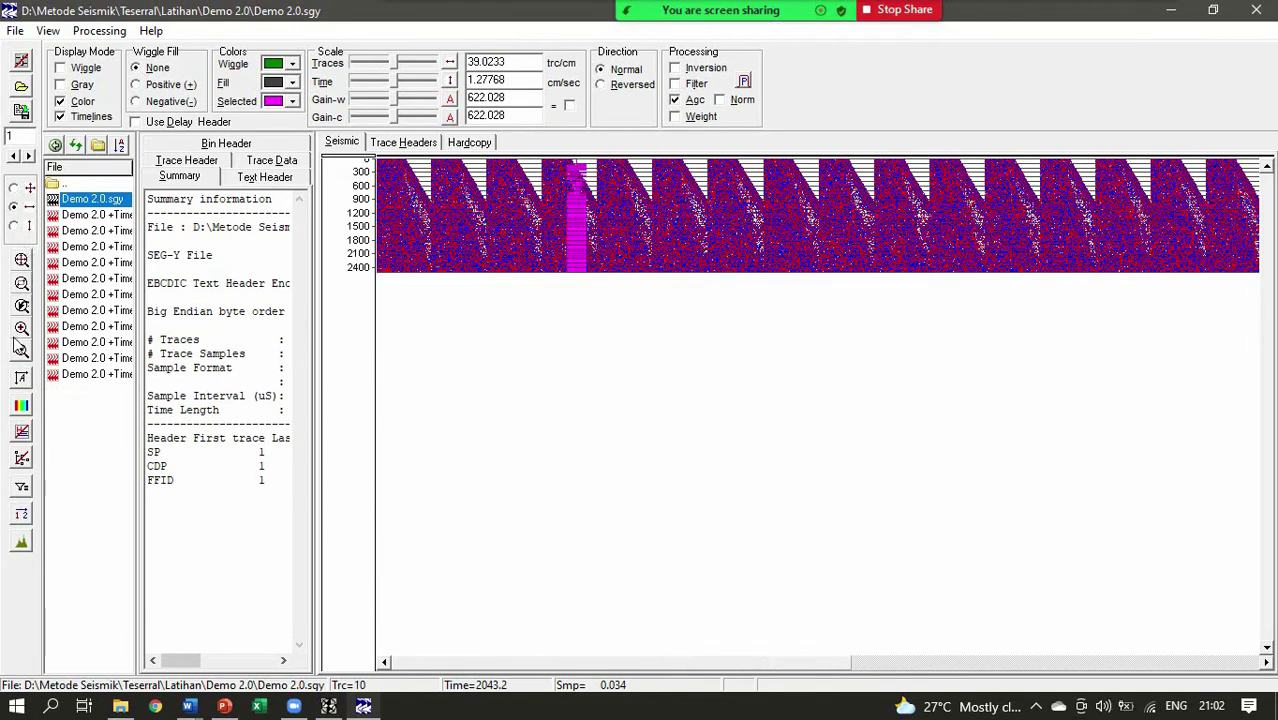